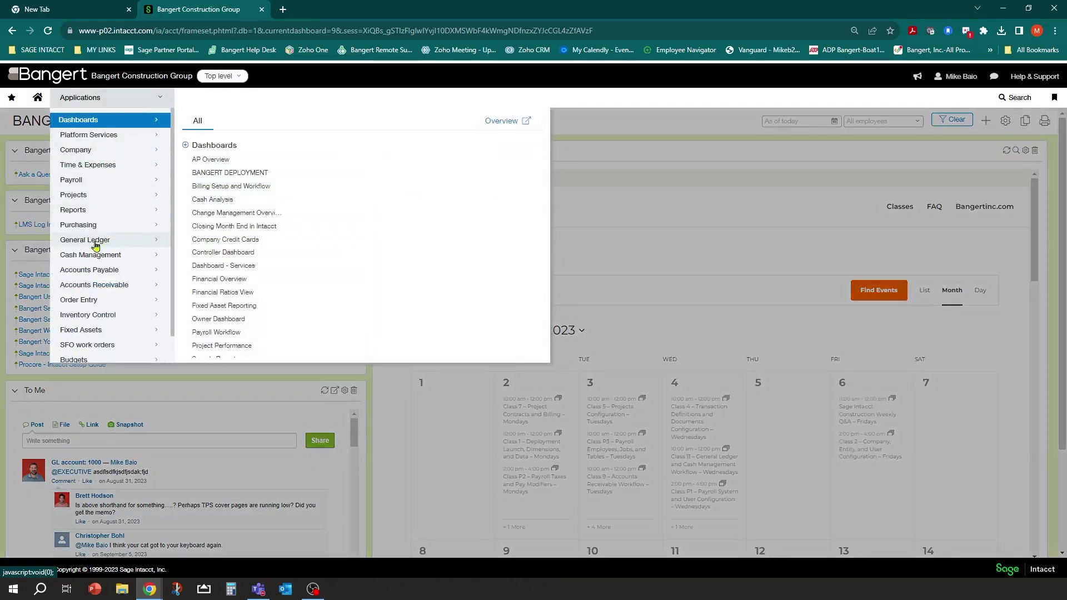
Open the General Ledger accounts list and browse through to its third page to review the credit card payable accounts.
{"action": "mouse_move", "coordinate": [90, 246]}
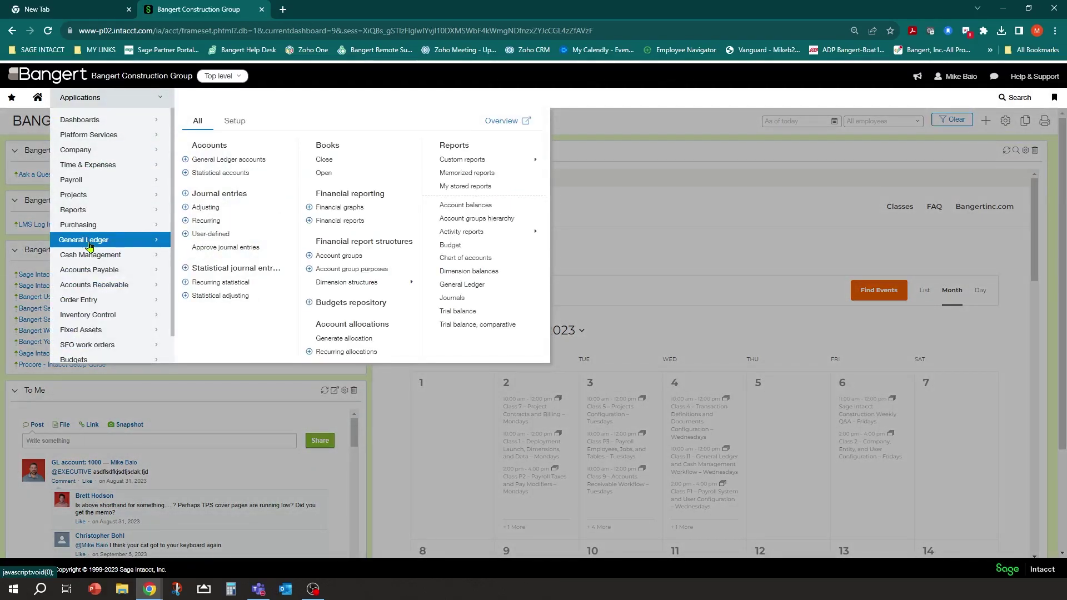
{"action": "left_click", "coordinate": [228, 161]}
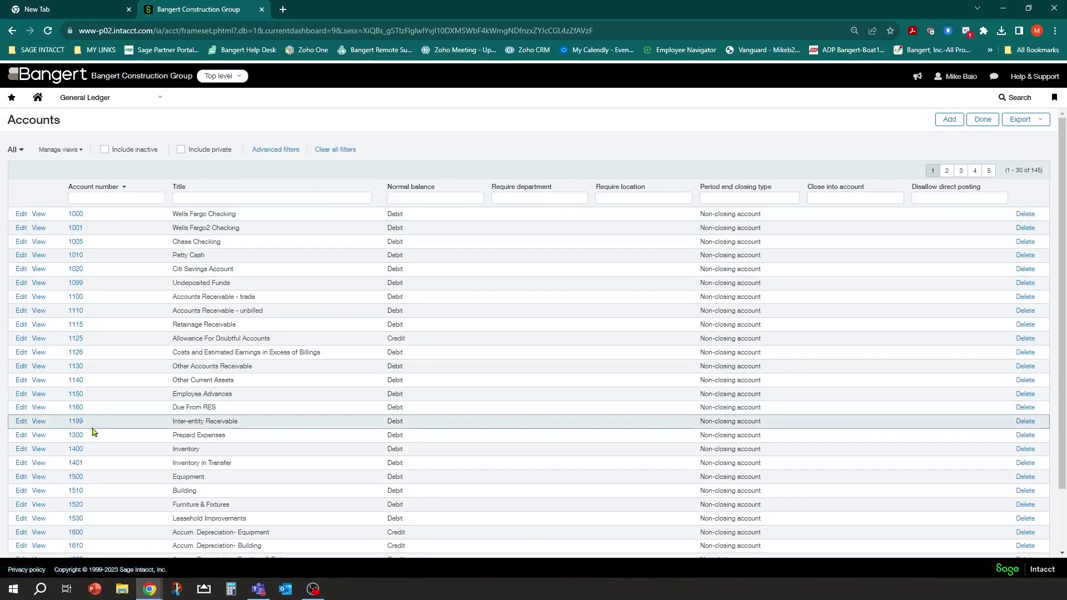
{"action": "scroll", "coordinate": [114, 389], "scroll_direction": "down", "scroll_amount": 1}
{"action": "scroll", "coordinate": [113, 391], "scroll_direction": "down", "scroll_amount": 1}
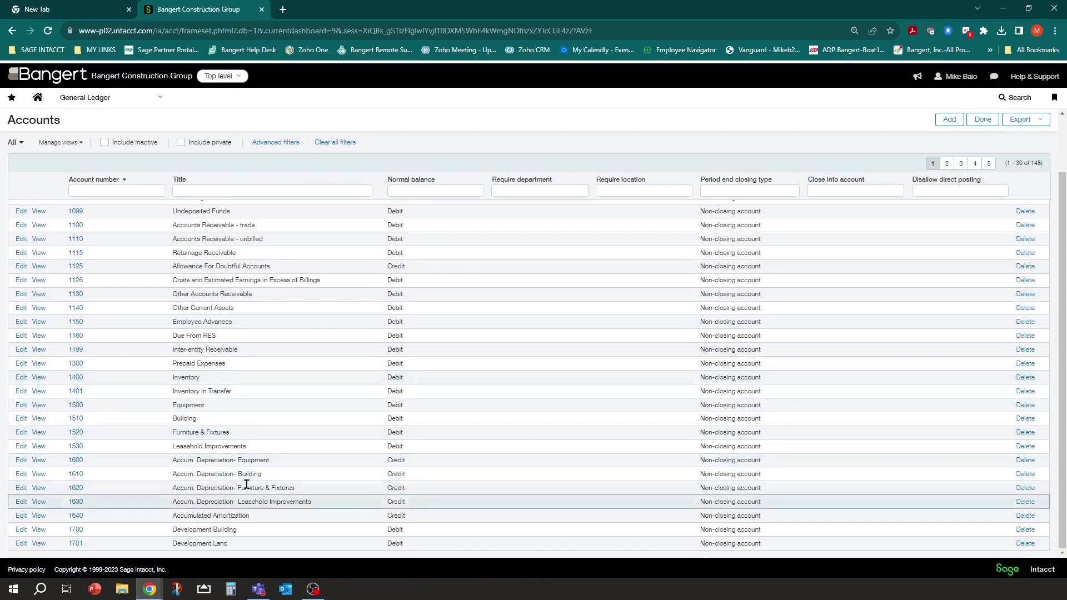
{"action": "left_click", "coordinate": [947, 164]}
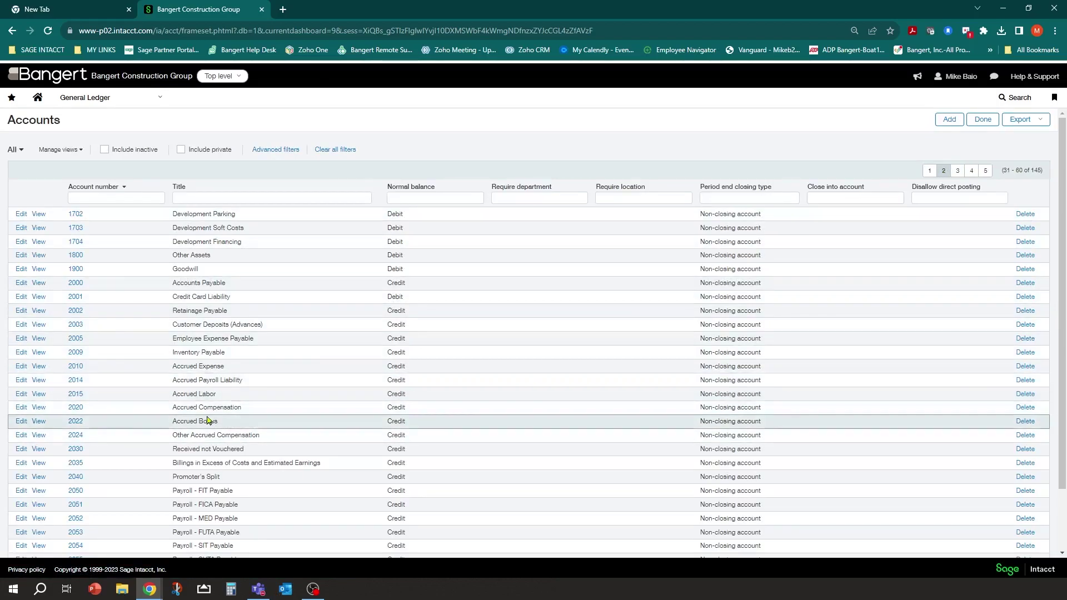
{"action": "scroll", "coordinate": [209, 414], "scroll_direction": "down", "scroll_amount": 3}
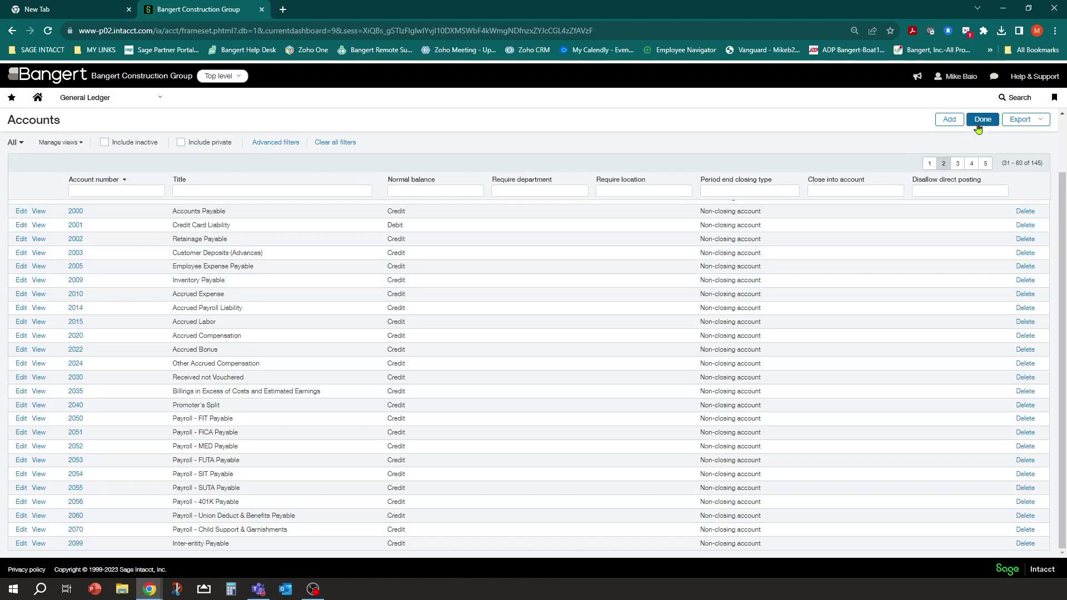
{"action": "left_click", "coordinate": [956, 164]}
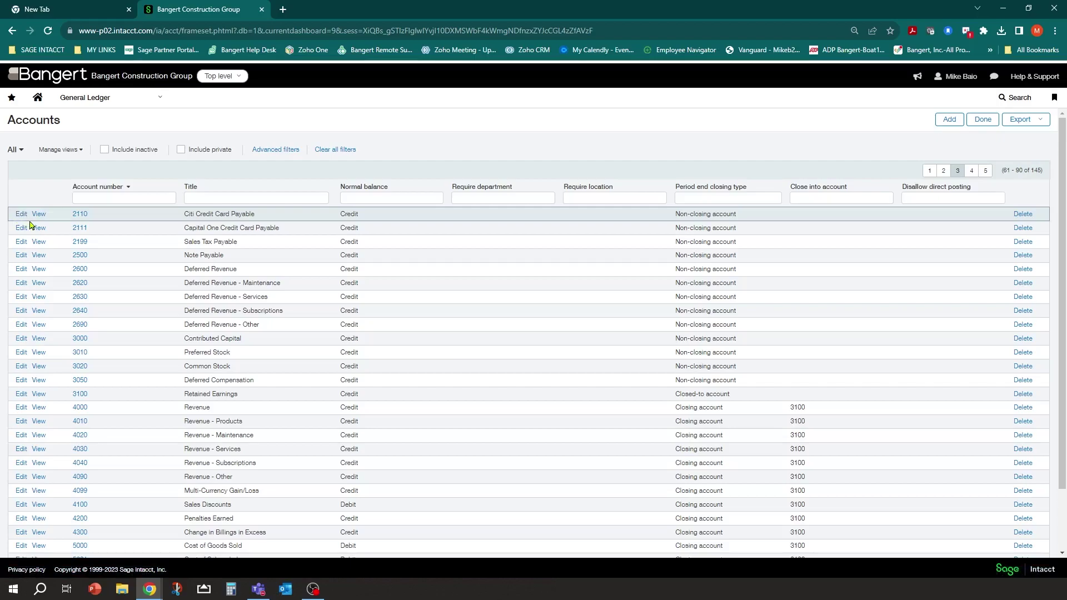
Open the Accounts Payable vendors list, show all vendors and filter the vendor name by "citi".
{"action": "left_click", "coordinate": [146, 103]}
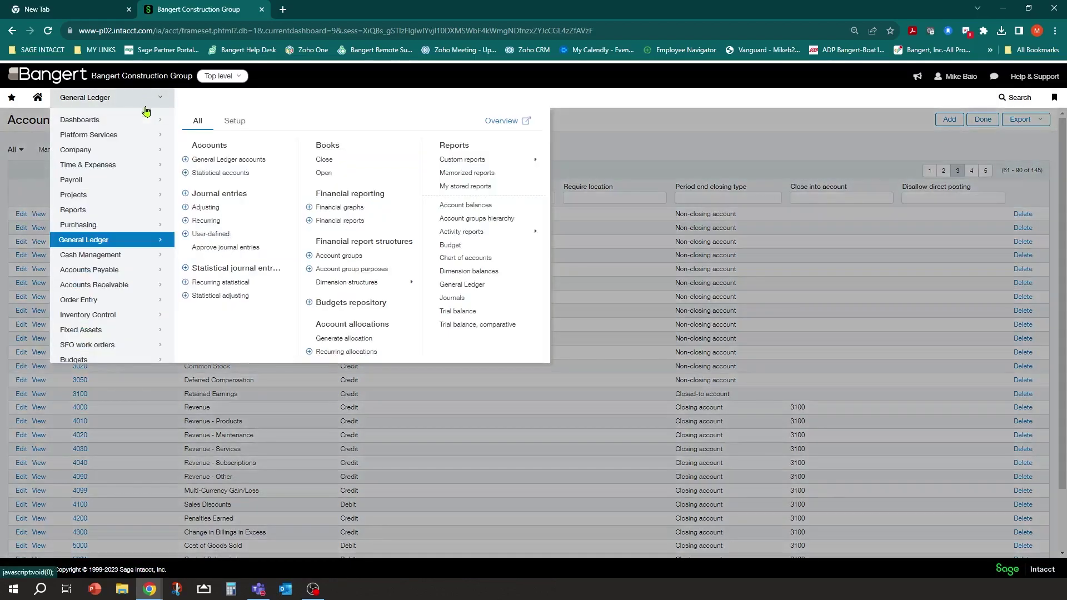
{"action": "left_click", "coordinate": [101, 276]}
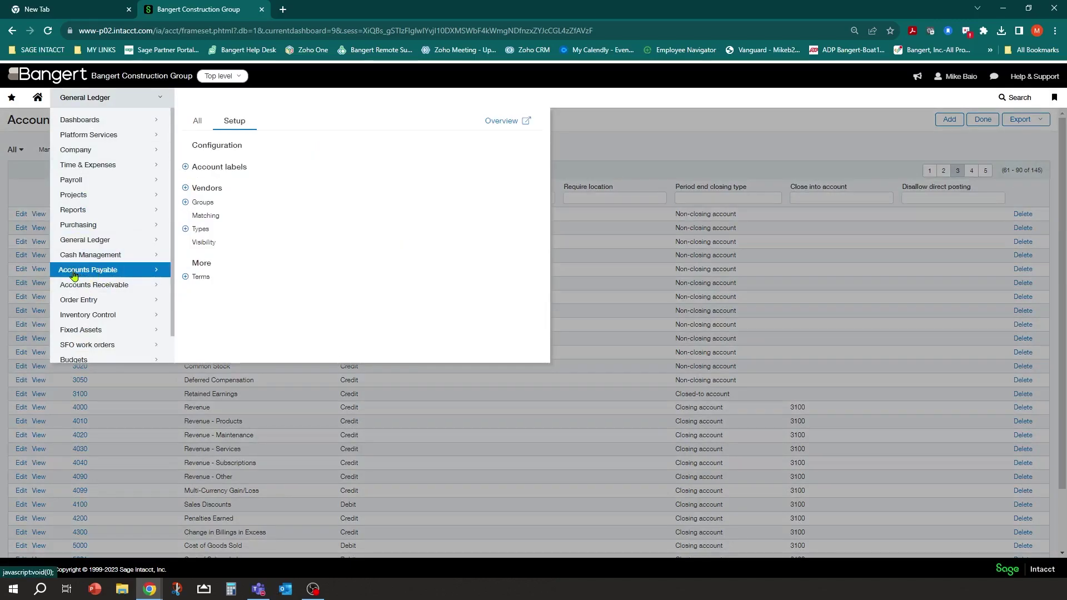
{"action": "left_click", "coordinate": [206, 188]}
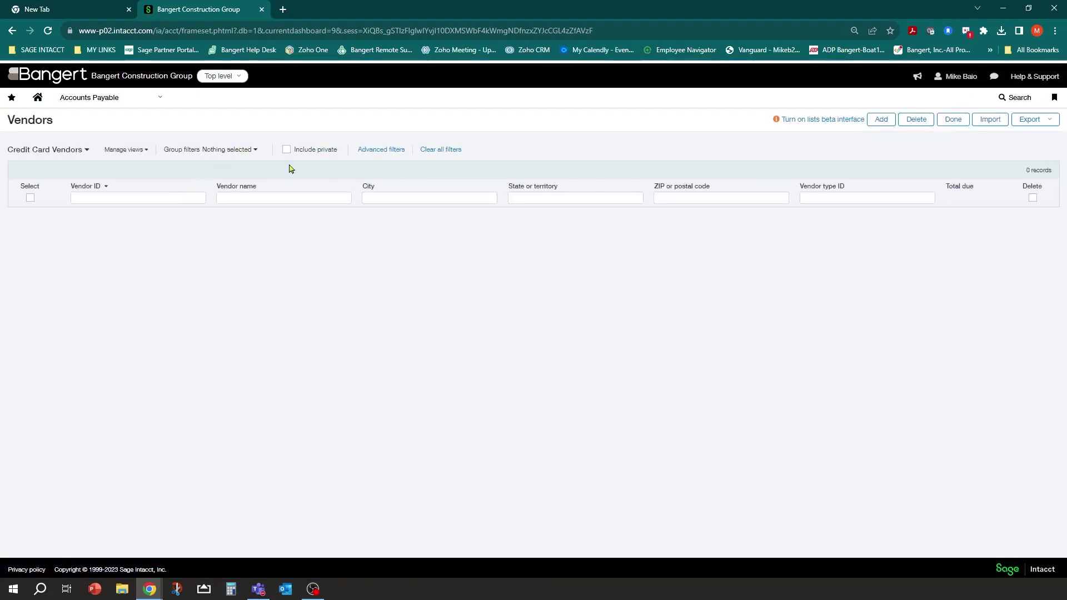
{"action": "left_click", "coordinate": [85, 150]}
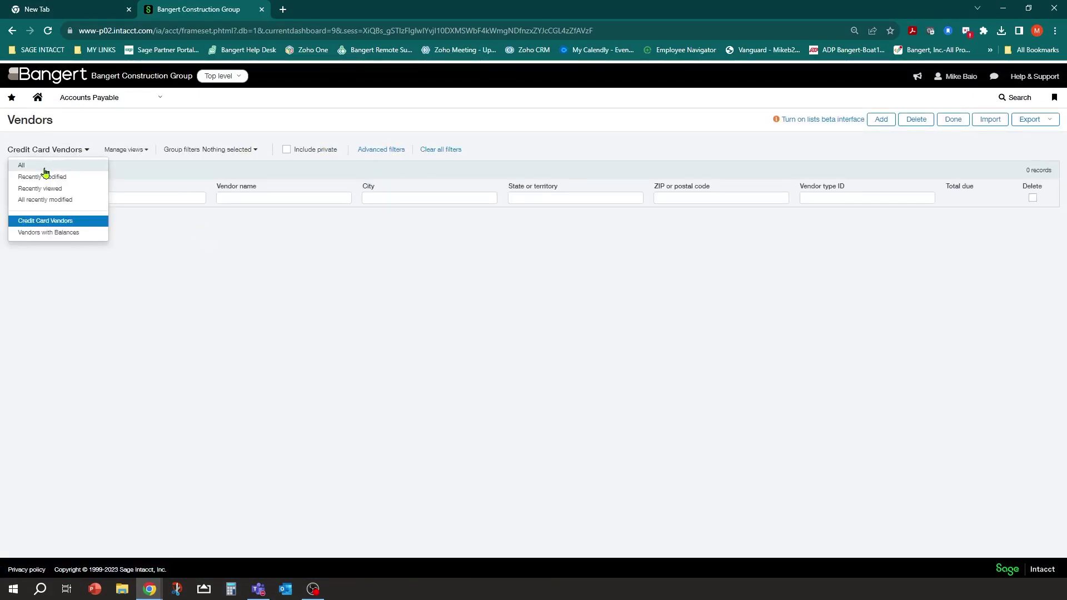
{"action": "left_click", "coordinate": [43, 167]}
{"action": "left_click", "coordinate": [253, 198]}
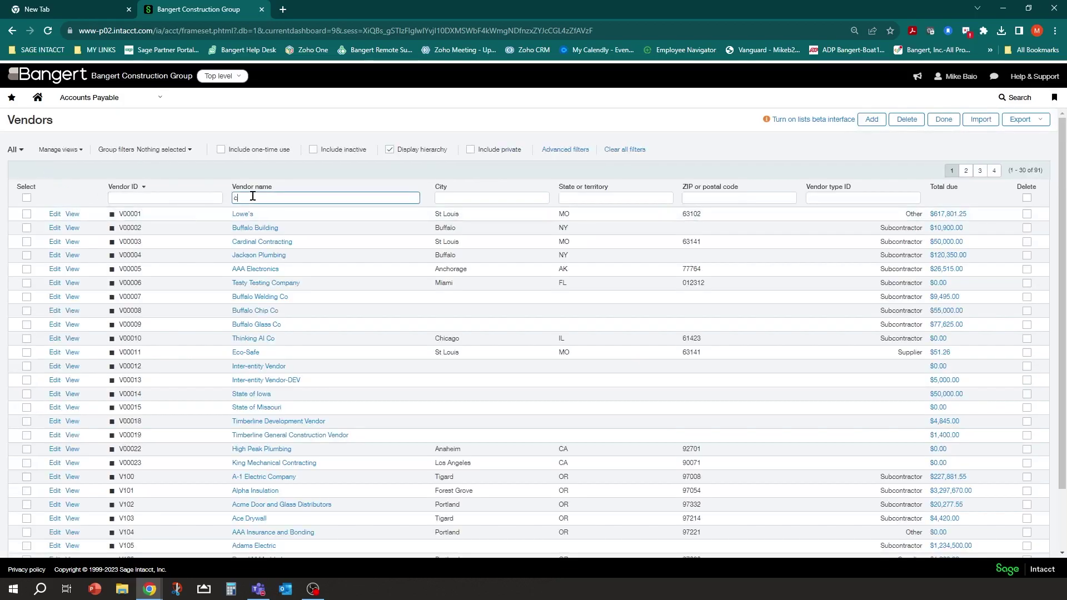
{"action": "type", "text": "citi"}
{"action": "key", "text": "Return"}
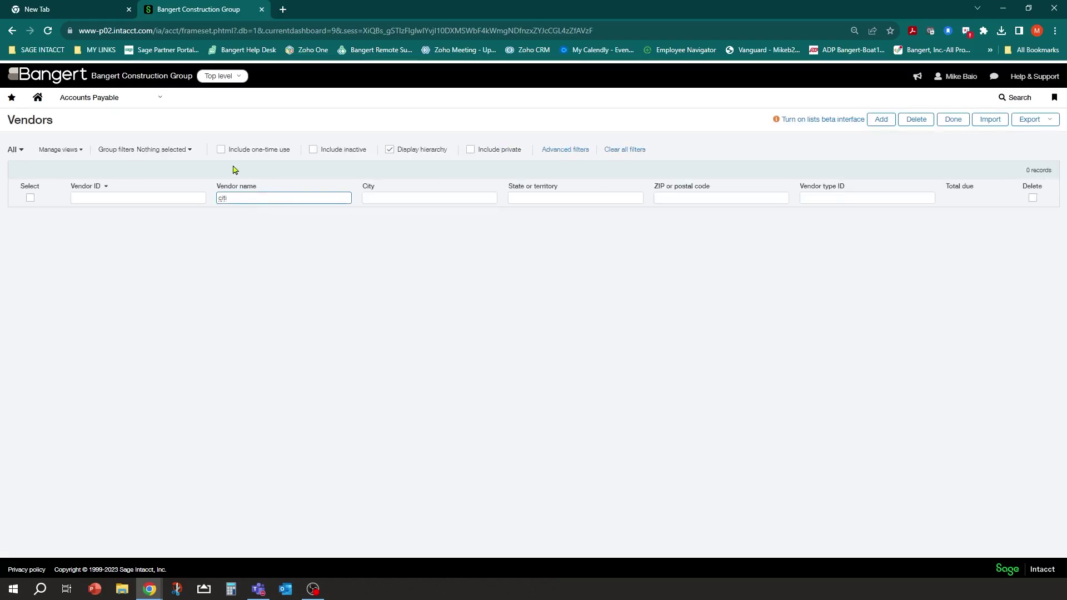
Switch to the Timberline General Construction entity and open the Citi Card vendor record for editing.
{"action": "left_click", "coordinate": [238, 78]}
{"action": "left_click", "coordinate": [245, 158]}
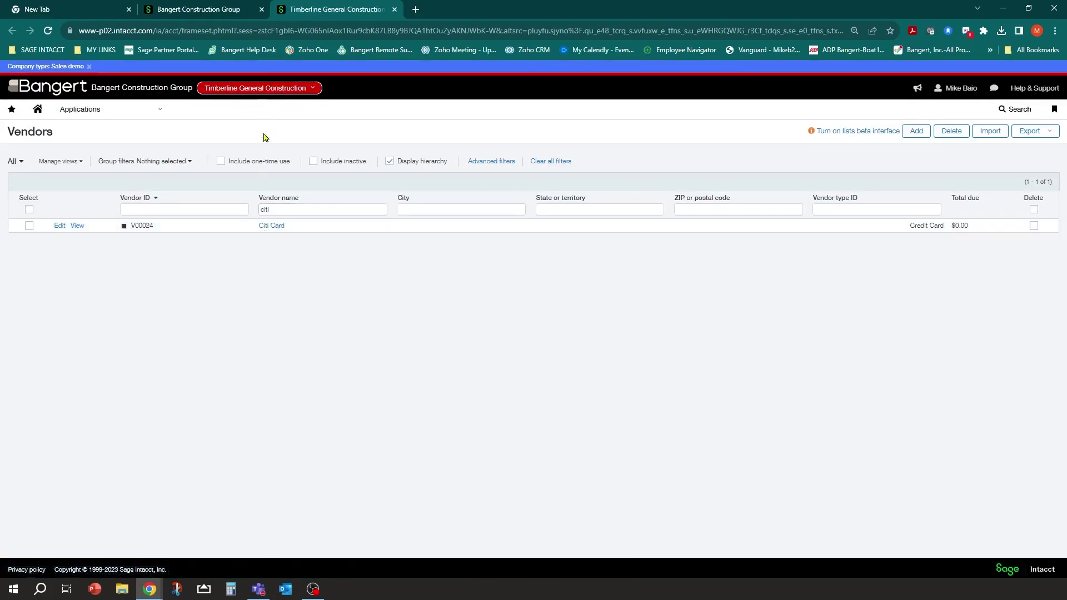
{"action": "left_click", "coordinate": [60, 226]}
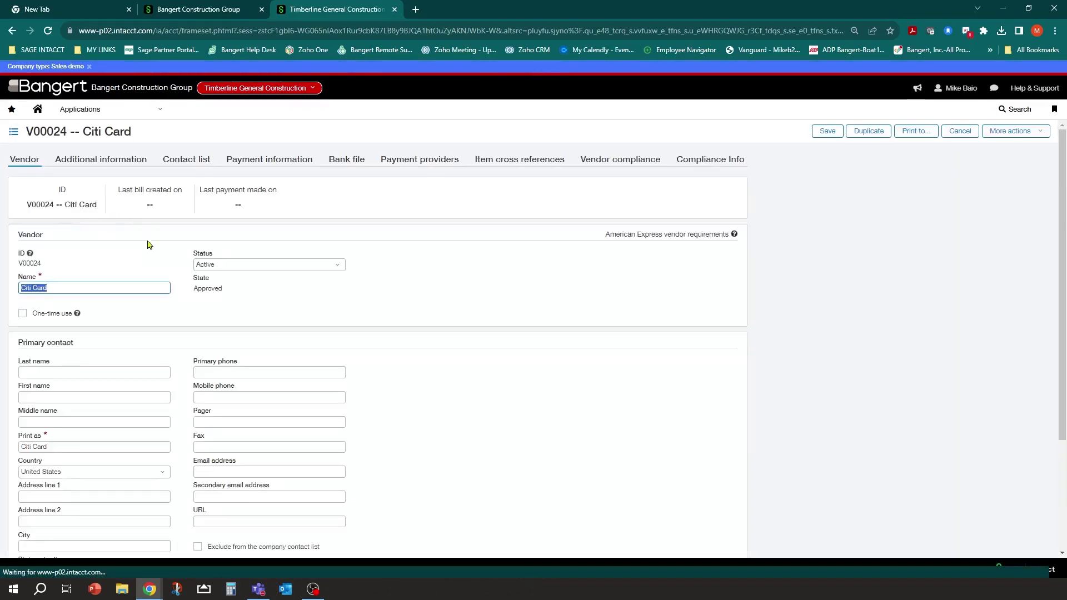
Review the Citi Card vendor's general, additional and payment information, and return to the home page without saving.
{"action": "scroll", "coordinate": [243, 388], "scroll_direction": "down", "scroll_amount": 2}
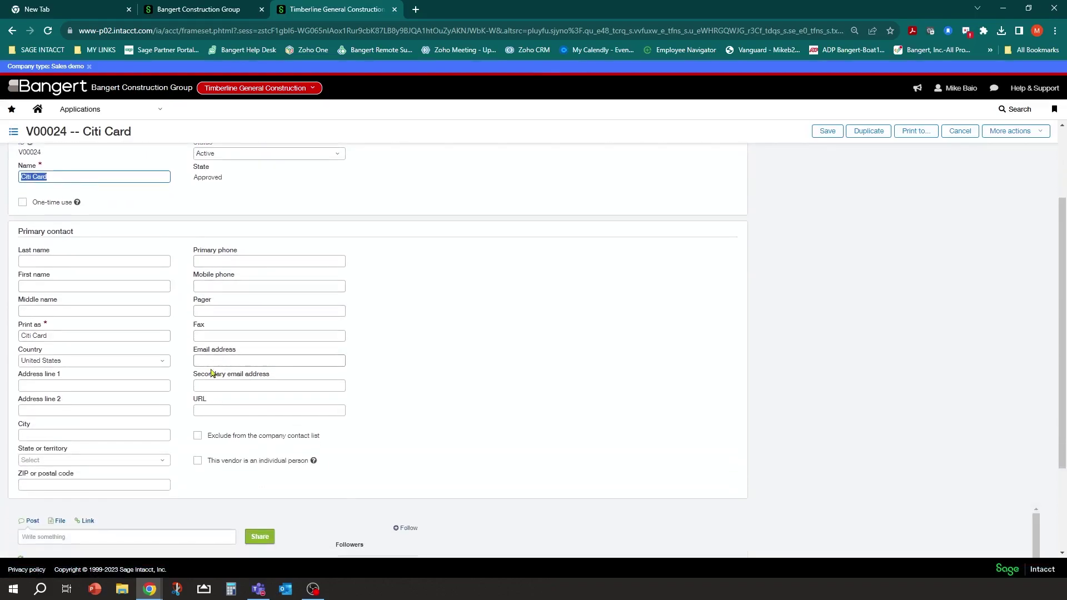
{"action": "scroll", "coordinate": [100, 372], "scroll_direction": "down", "scroll_amount": 2}
{"action": "scroll", "coordinate": [131, 279], "scroll_direction": "up", "scroll_amount": 3}
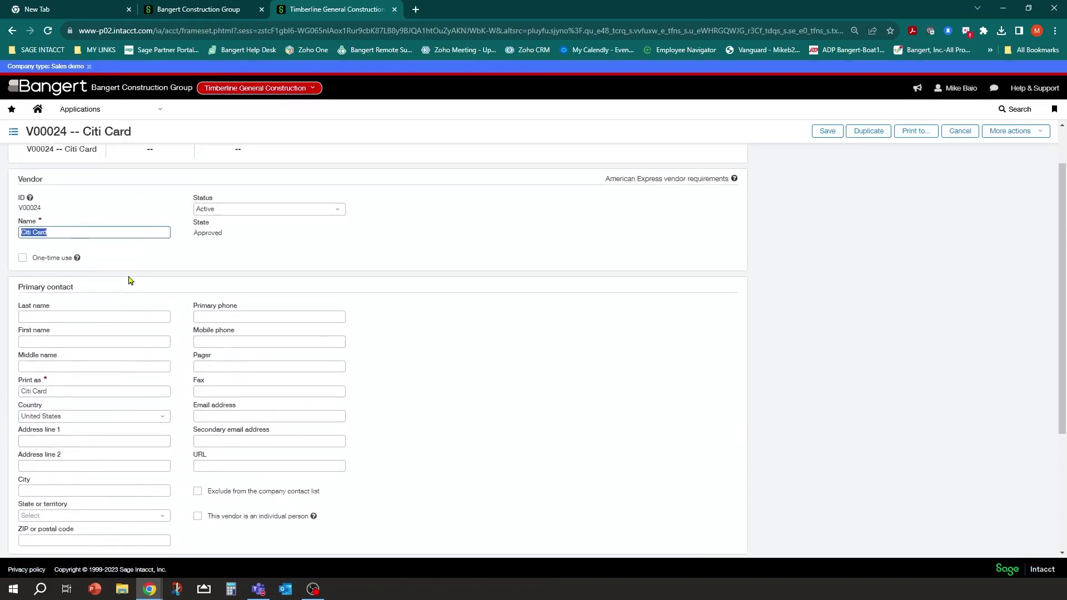
{"action": "scroll", "coordinate": [76, 391], "scroll_direction": "up", "scroll_amount": 2}
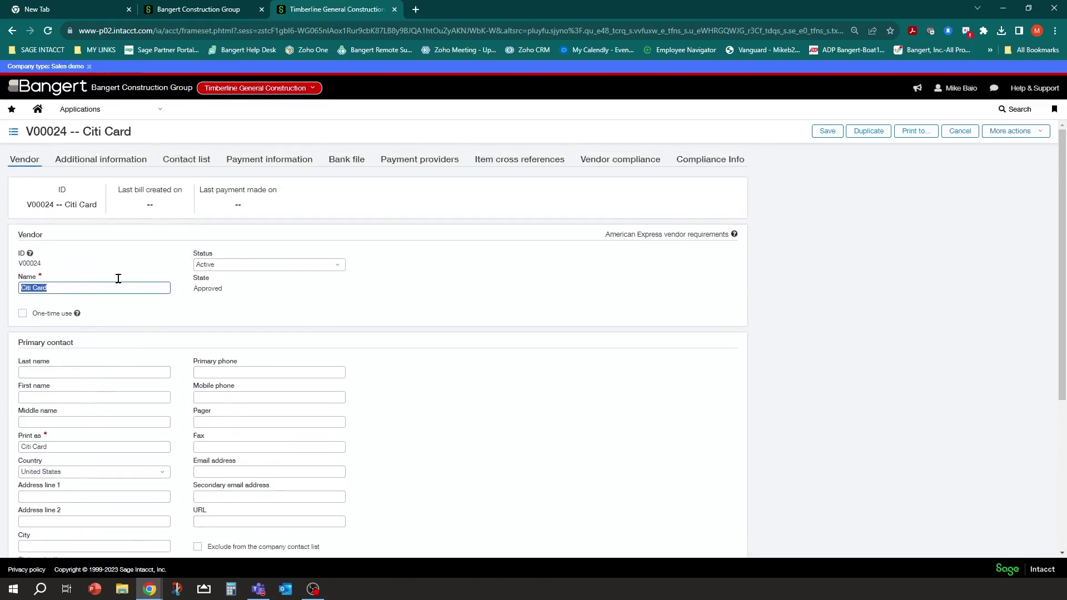
{"action": "left_click", "coordinate": [107, 161]}
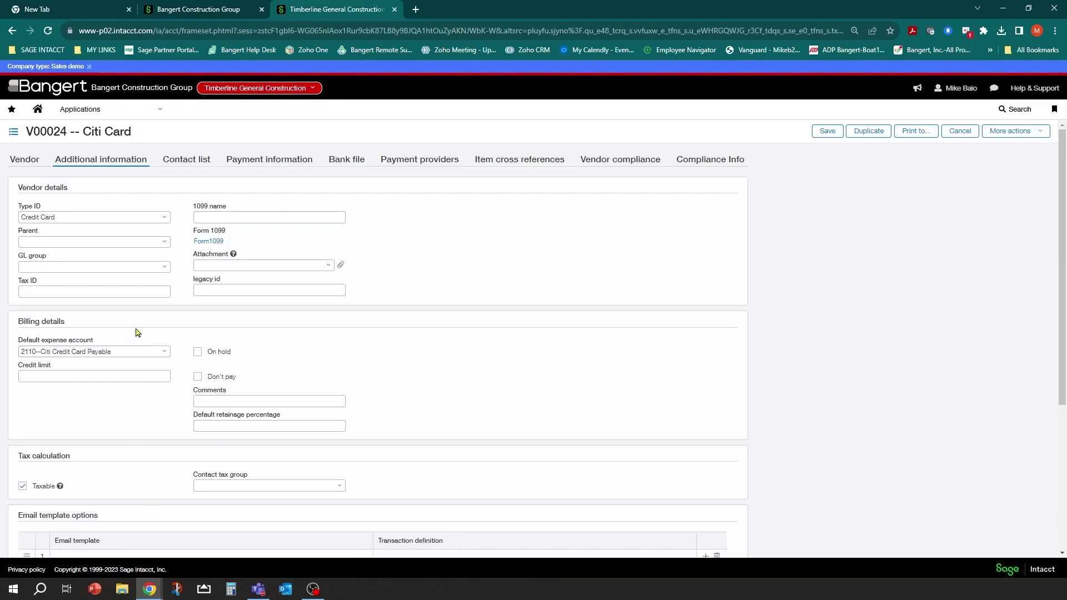
{"action": "left_click", "coordinate": [242, 161]}
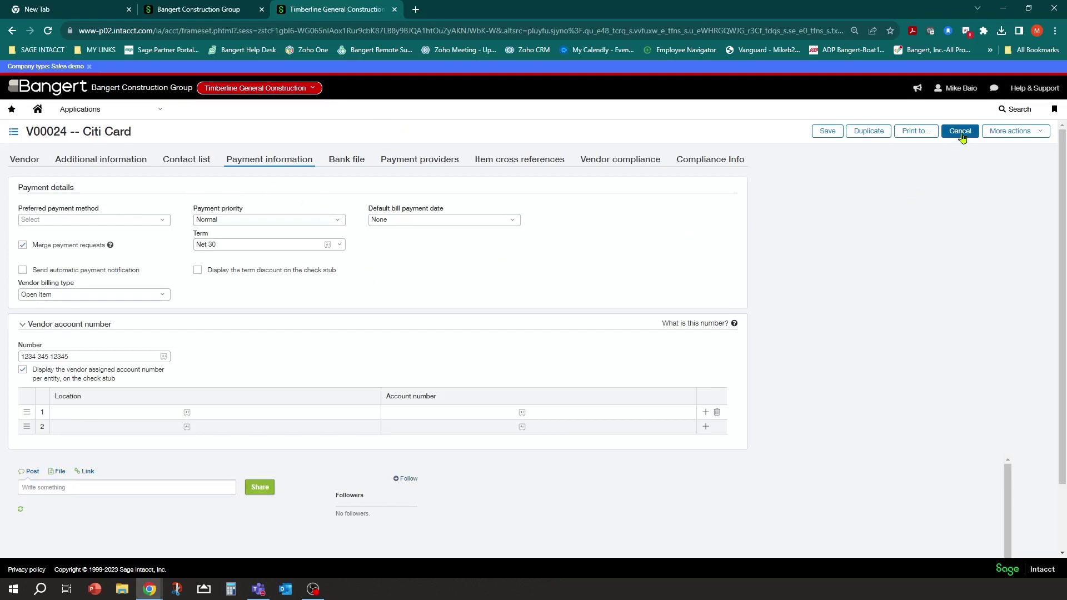
{"action": "left_click", "coordinate": [37, 111]}
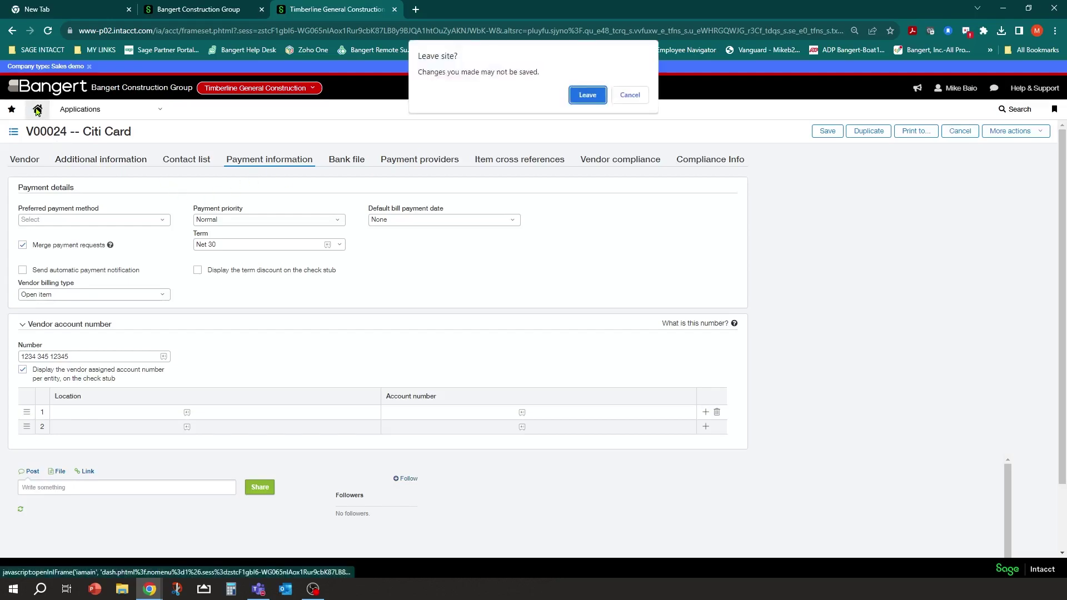
{"action": "left_click", "coordinate": [587, 96]}
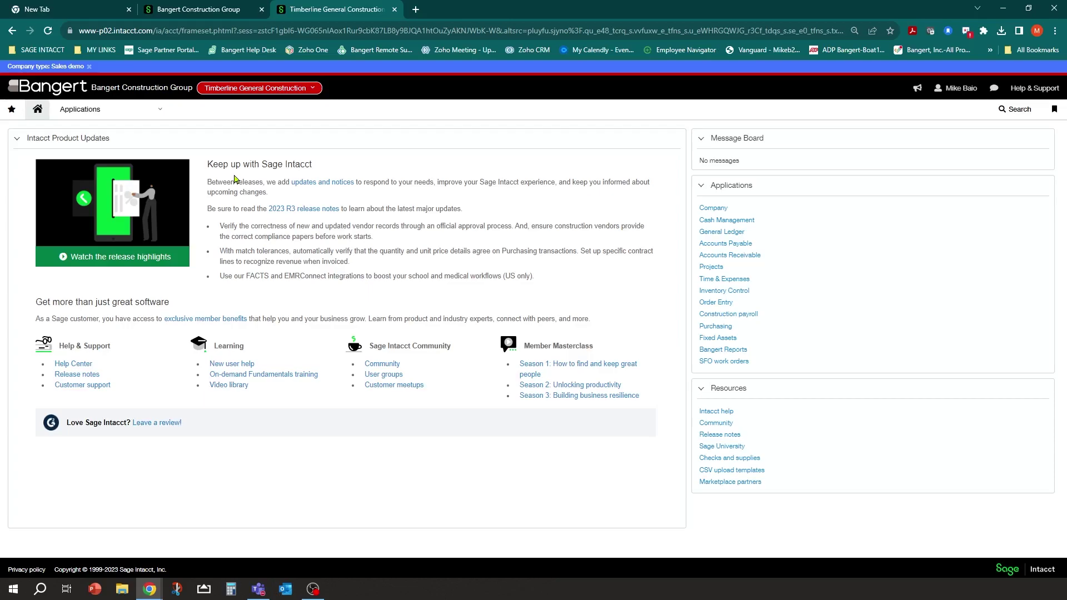
Open the expense payment types list from the Time & Expenses setup in the Timberline General Construction entity.
{"action": "left_click", "coordinate": [160, 109]}
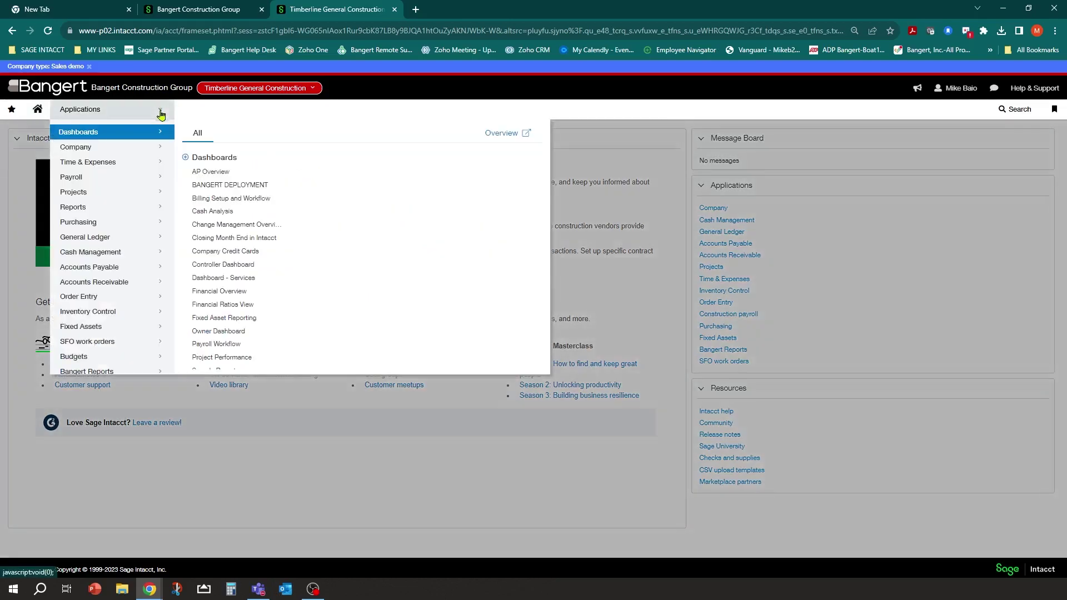
{"action": "mouse_move", "coordinate": [117, 172]}
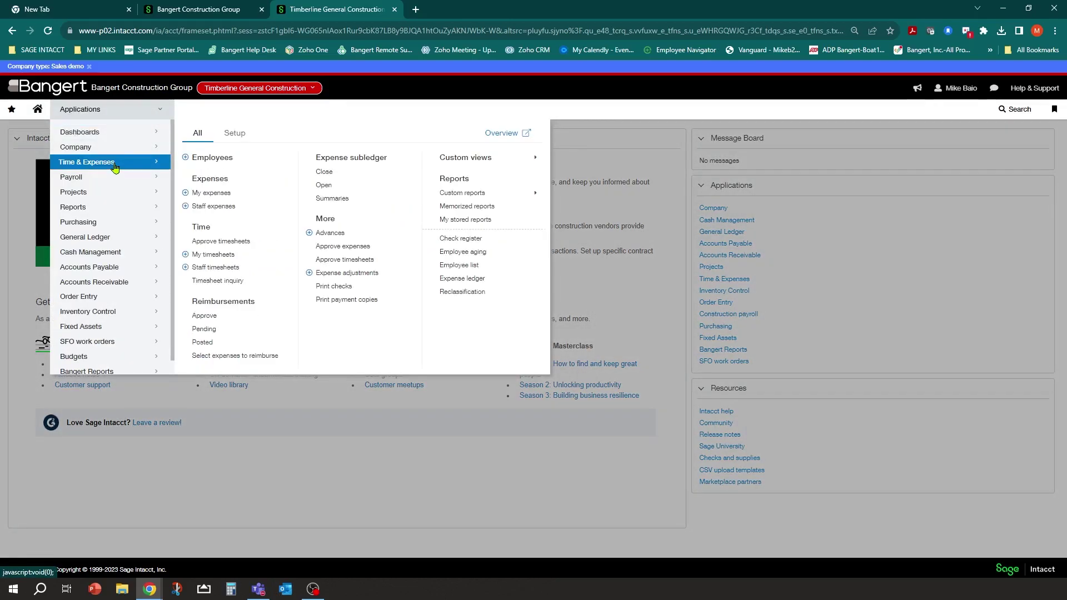
{"action": "left_click", "coordinate": [234, 138]}
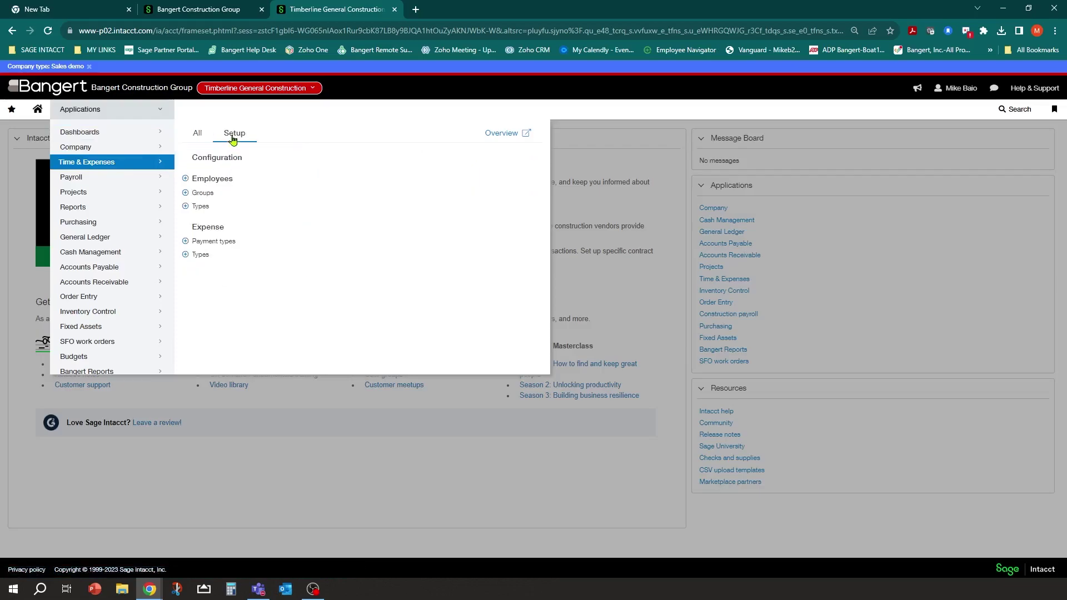
{"action": "left_click", "coordinate": [221, 246]}
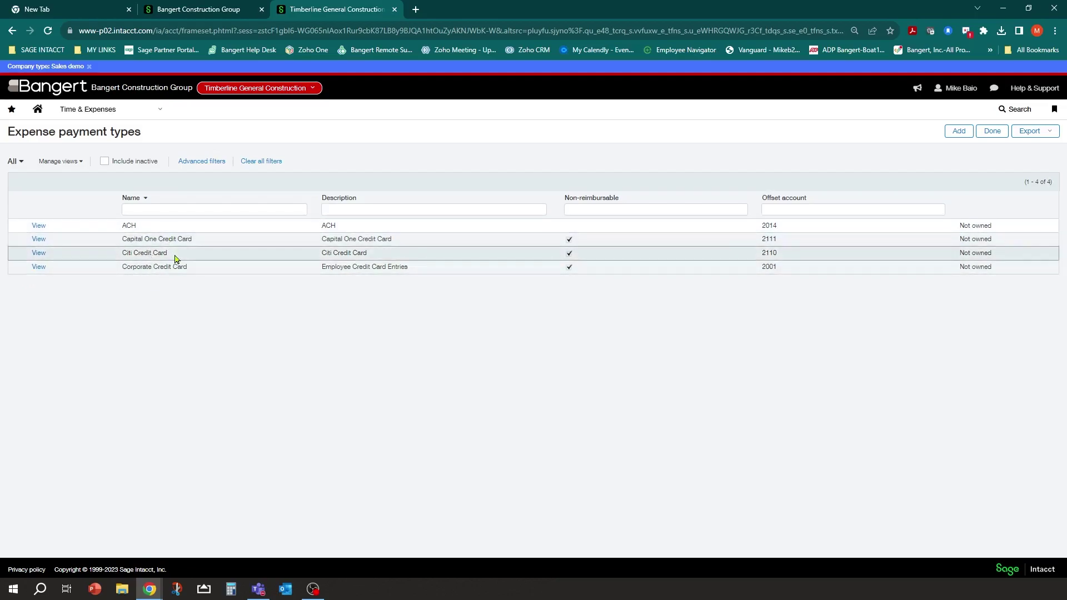
Switch back to the top-level company session and open its Time & Expenses expense payment types list.
{"action": "left_click", "coordinate": [204, 7]}
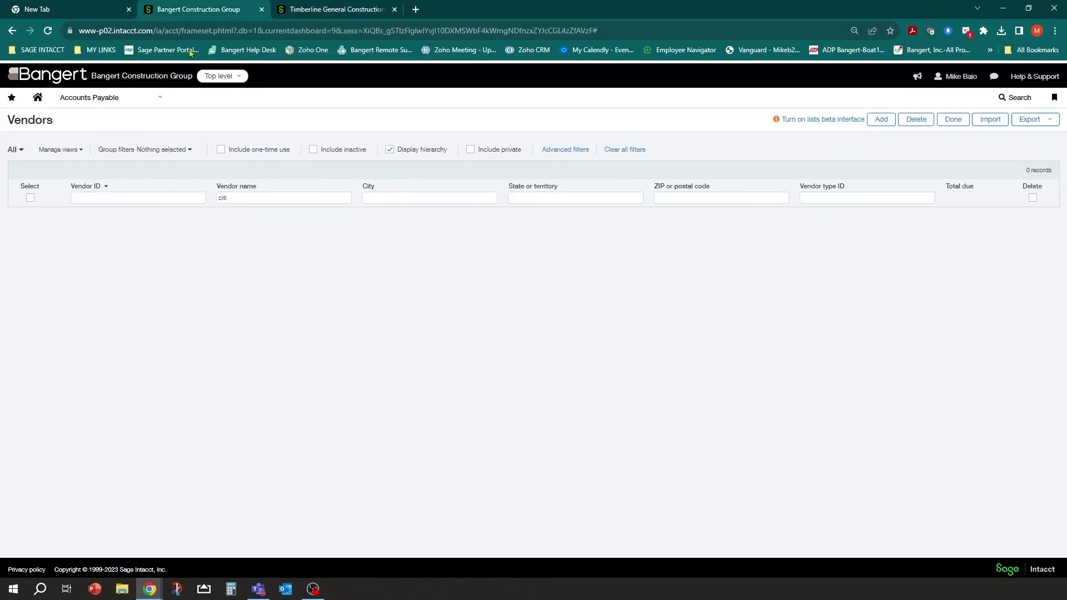
{"action": "left_click", "coordinate": [157, 103]}
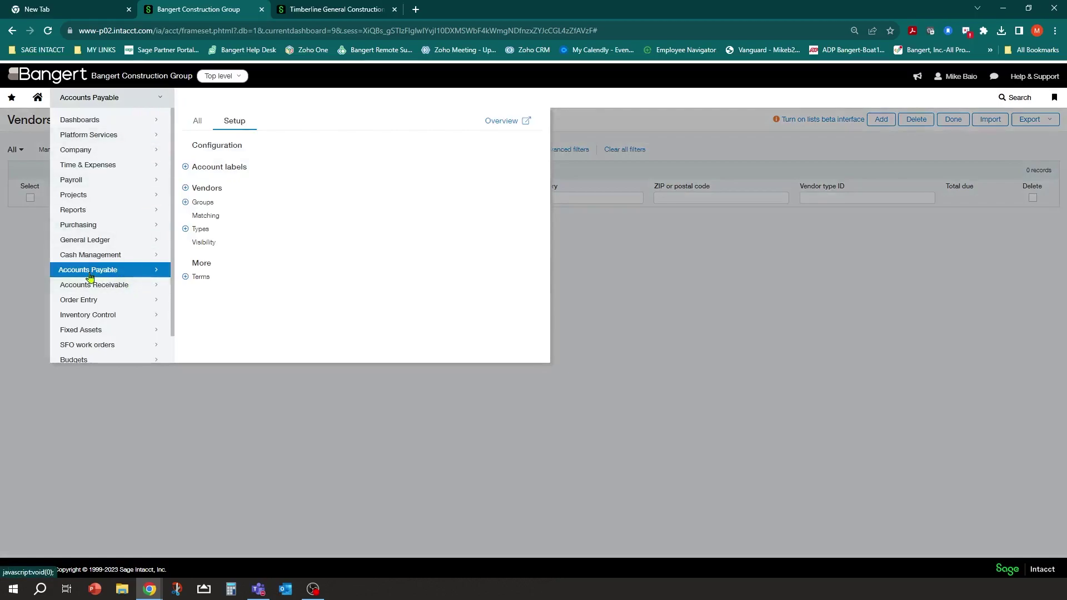
{"action": "left_click", "coordinate": [119, 165]}
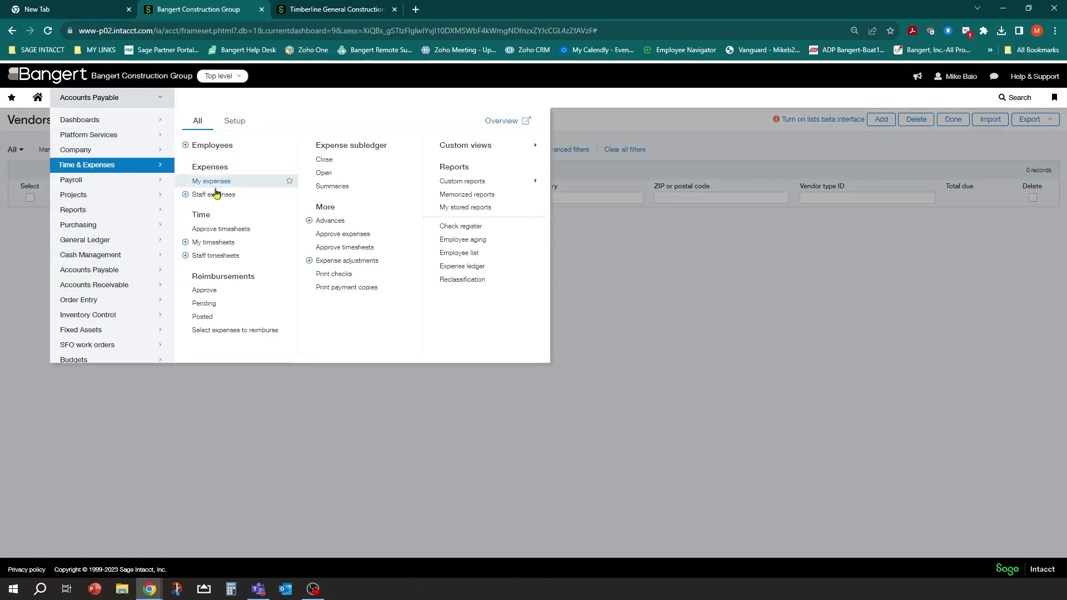
{"action": "left_click", "coordinate": [228, 128]}
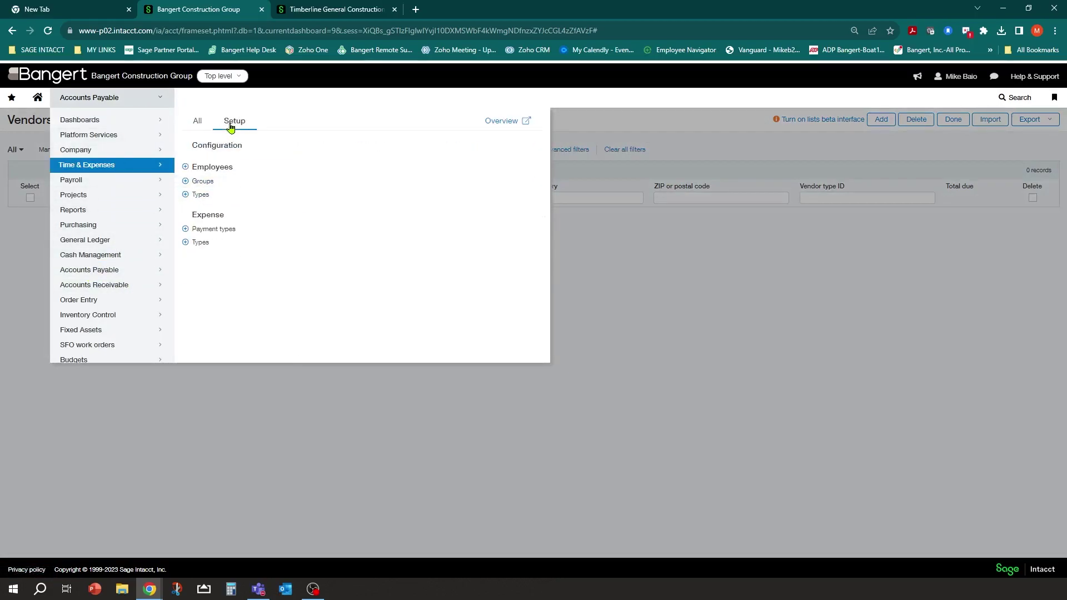
{"action": "left_click", "coordinate": [214, 230]}
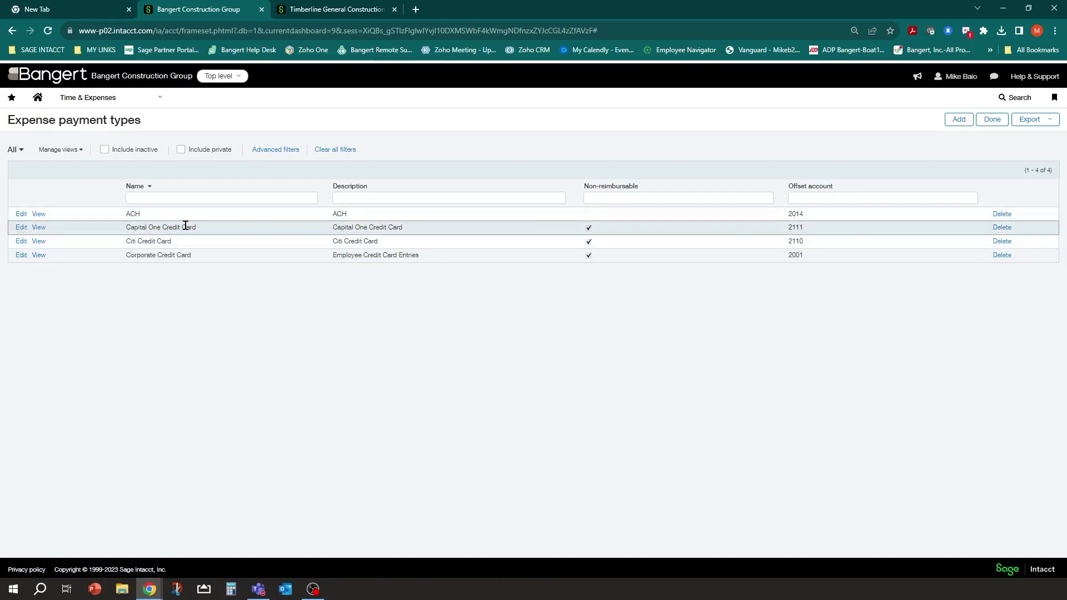
Open the Citi Credit Card payment type for editing, examine its name and offset account, and cancel without saving.
{"action": "left_click", "coordinate": [21, 242]}
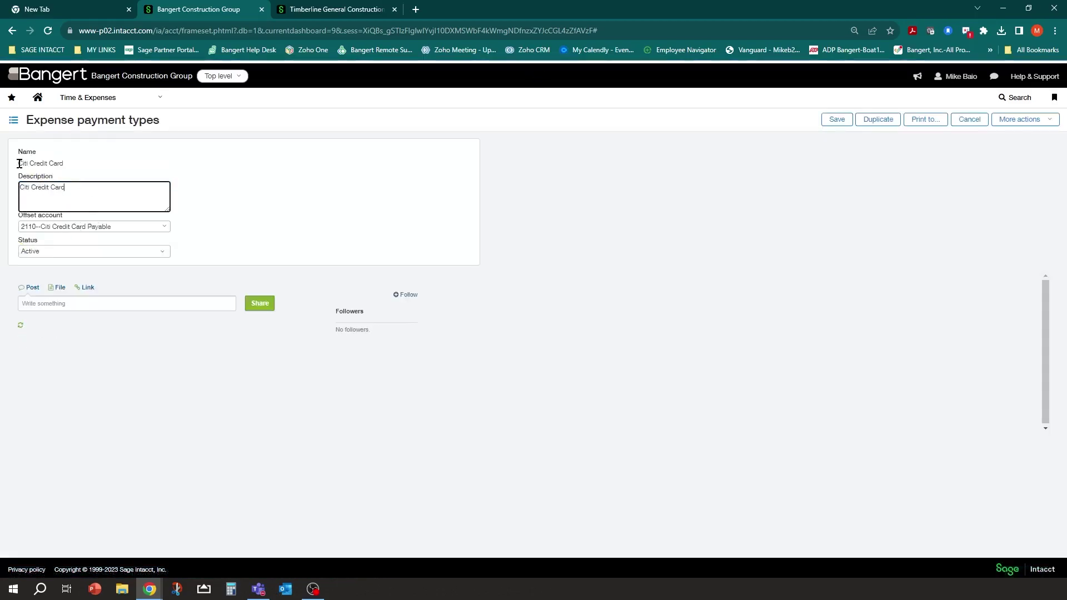
{"action": "left_click_drag", "start_coordinate": [20, 163], "coordinate": [71, 171]}
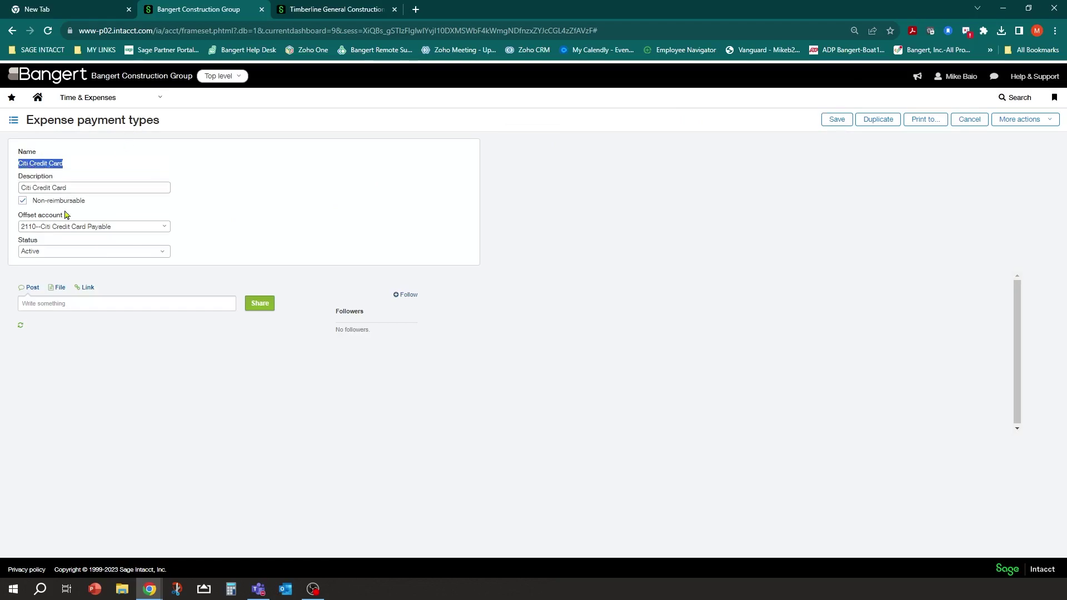
{"action": "left_click", "coordinate": [46, 225]}
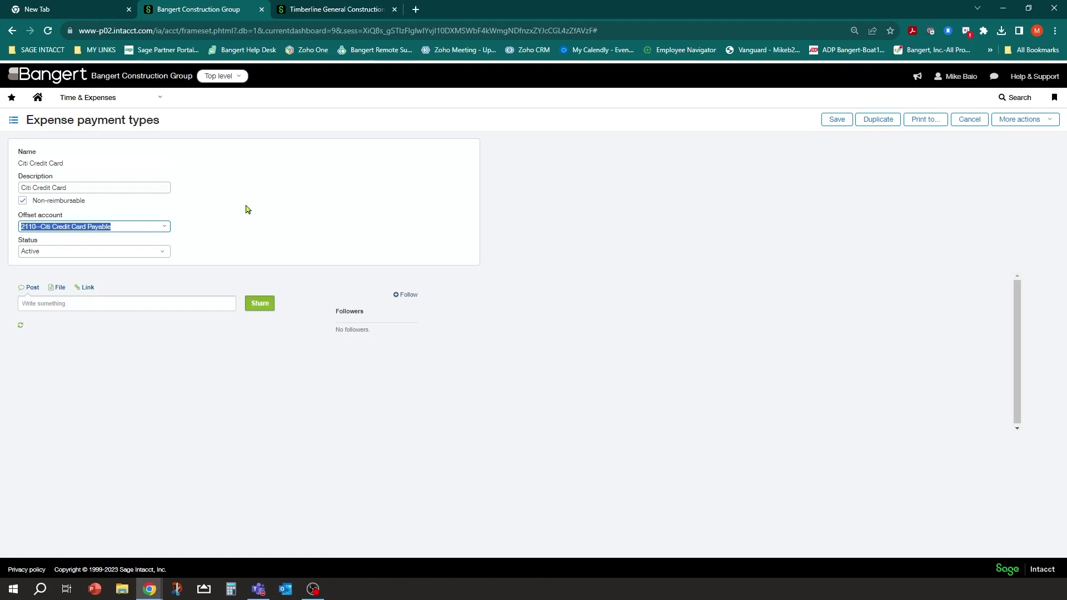
{"action": "left_click", "coordinate": [967, 118]}
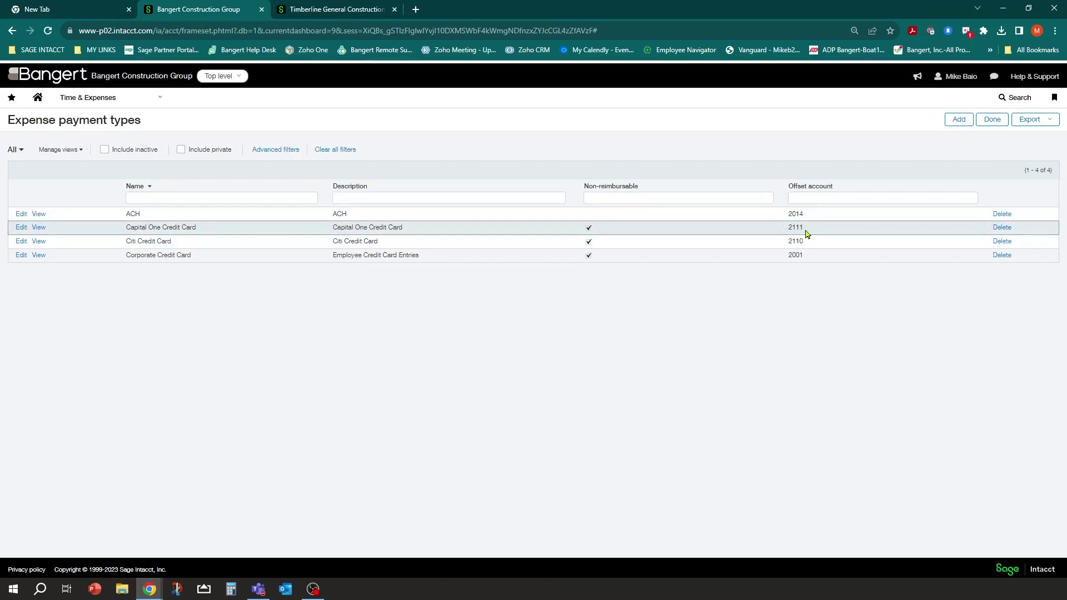
Open the top-level Time & Expenses expense types list and include private expense types.
{"action": "left_click", "coordinate": [159, 100]}
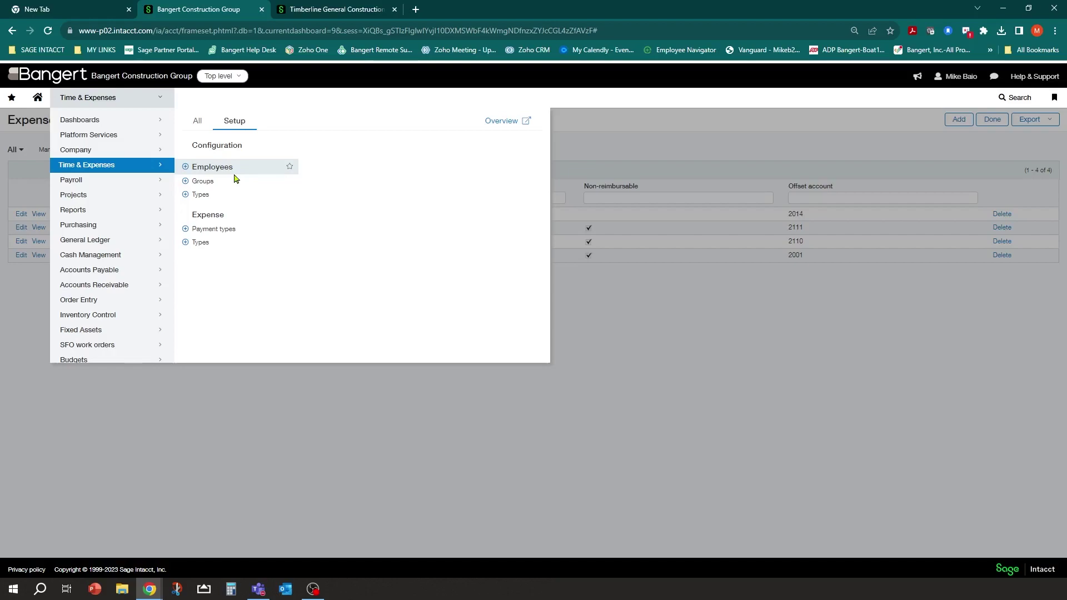
{"action": "left_click", "coordinate": [200, 244]}
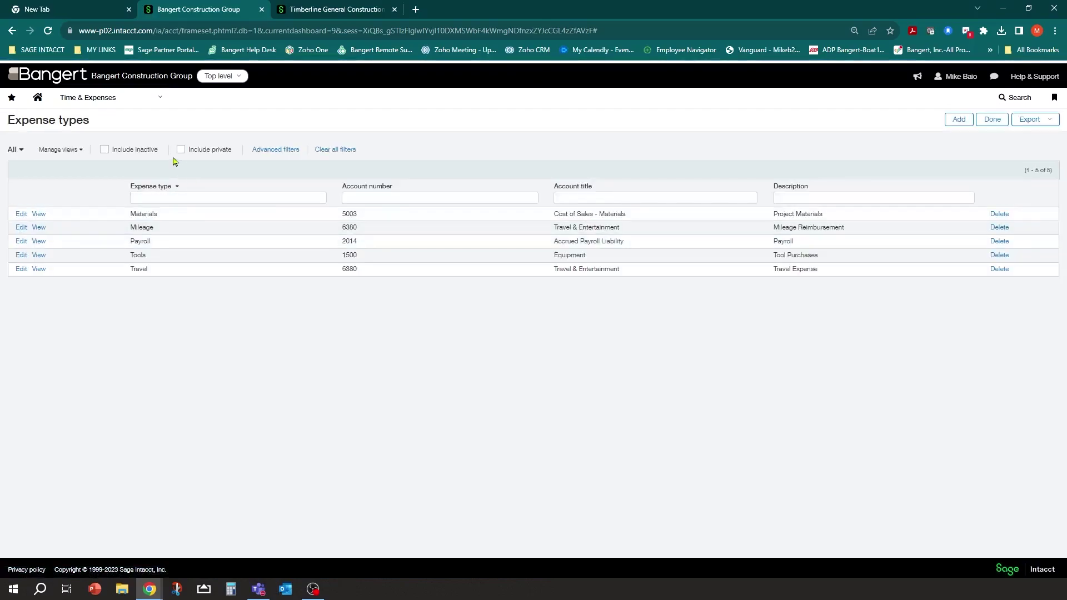
{"action": "left_click", "coordinate": [181, 149]}
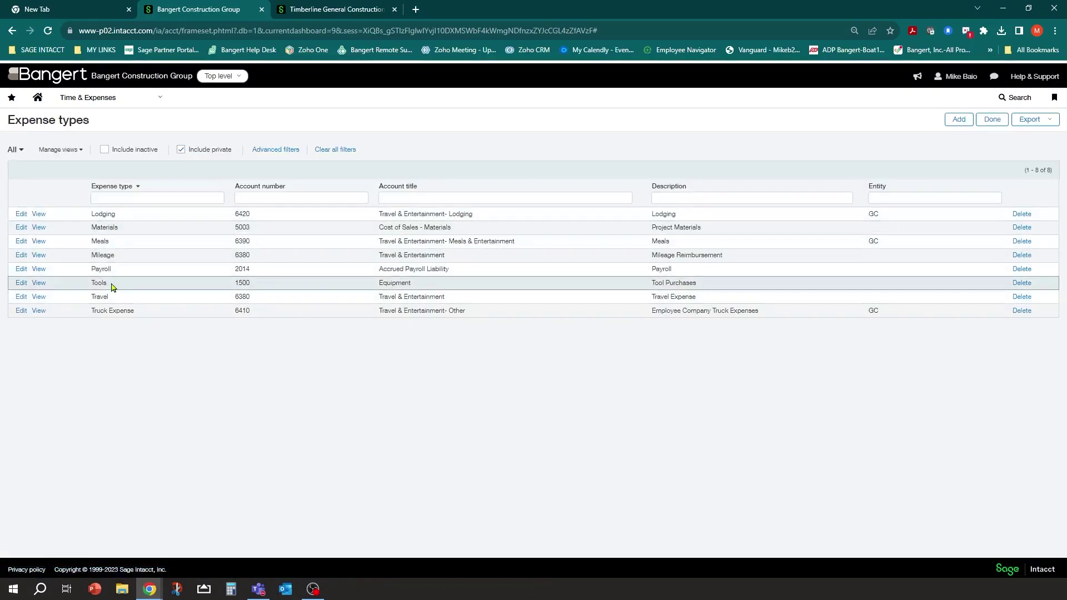
Examine the Lodging, Materials, Meals and Tools entries in the expense types list.
{"action": "double_click", "coordinate": [91, 216]}
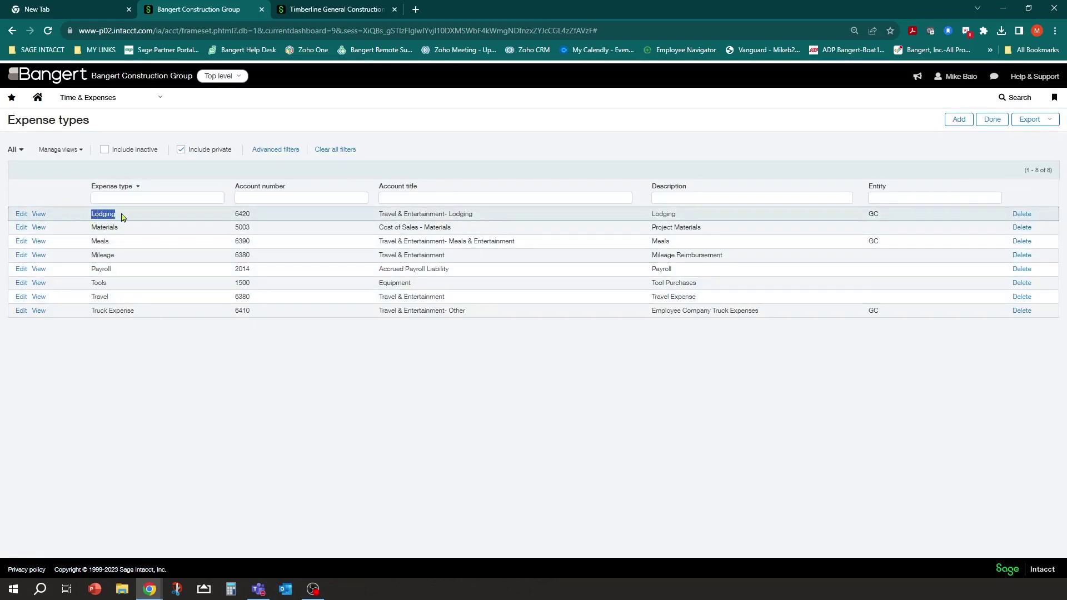
{"action": "double_click", "coordinate": [93, 225]}
{"action": "double_click", "coordinate": [93, 241]}
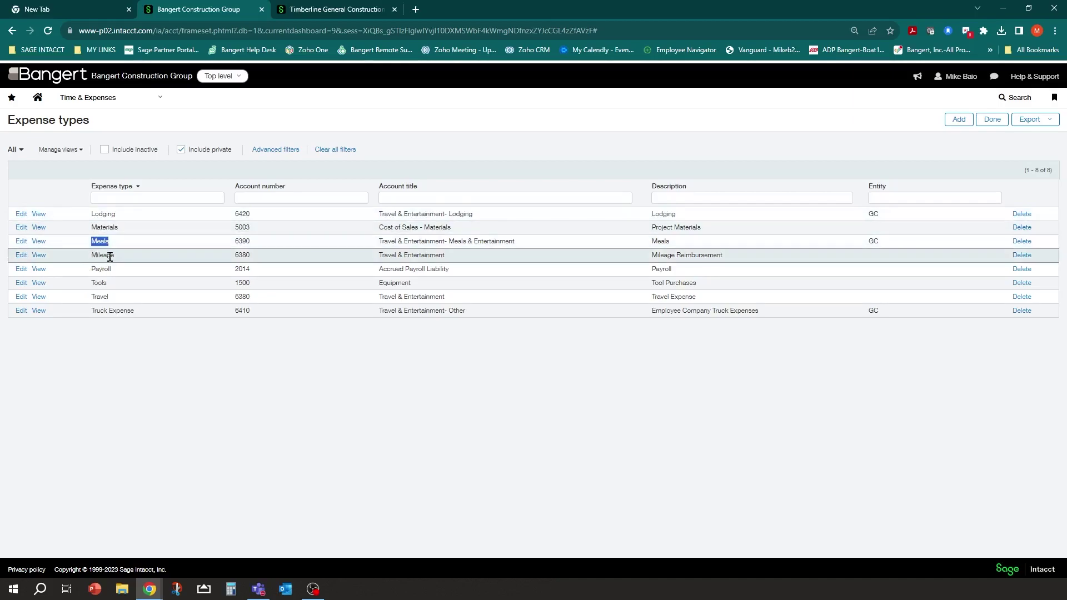
{"action": "double_click", "coordinate": [93, 284]}
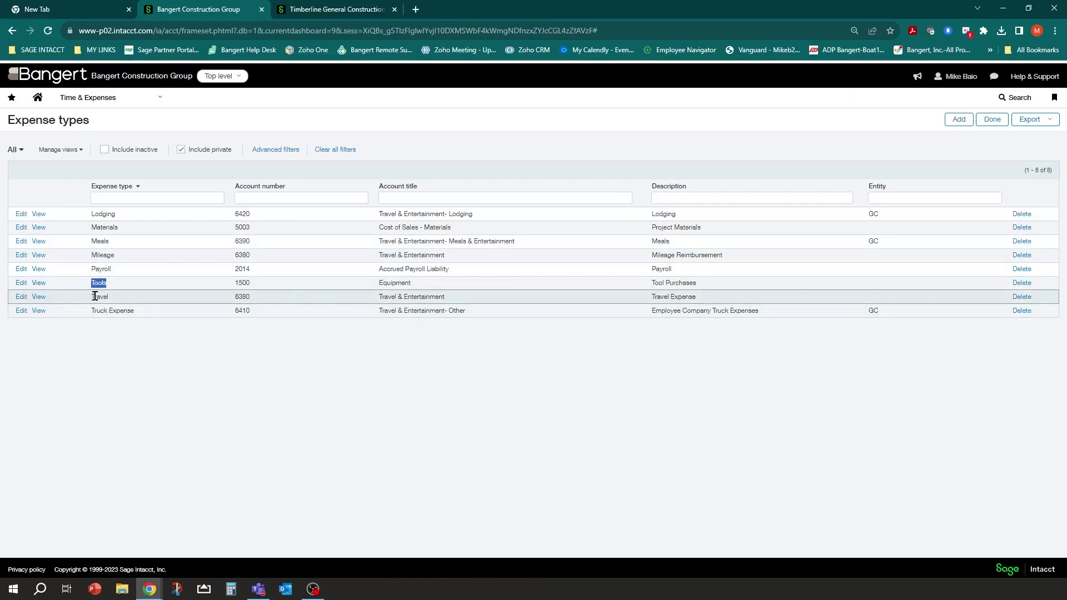
{"action": "double_click", "coordinate": [92, 228]}
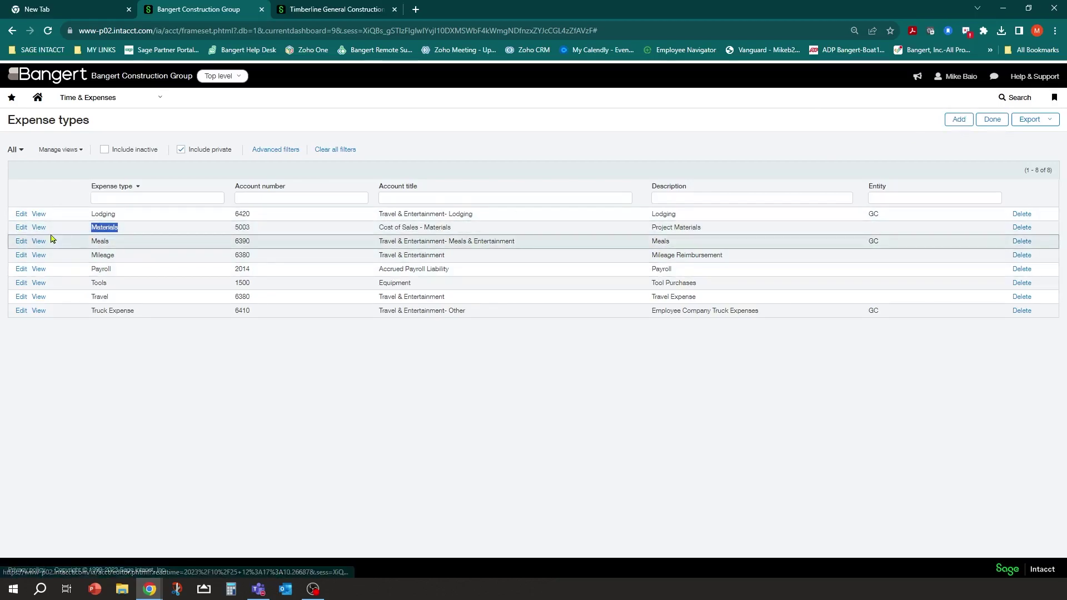
Open the Materials expense type for editing, review its description, account number and item, and cancel without saving.
{"action": "left_click", "coordinate": [20, 229]}
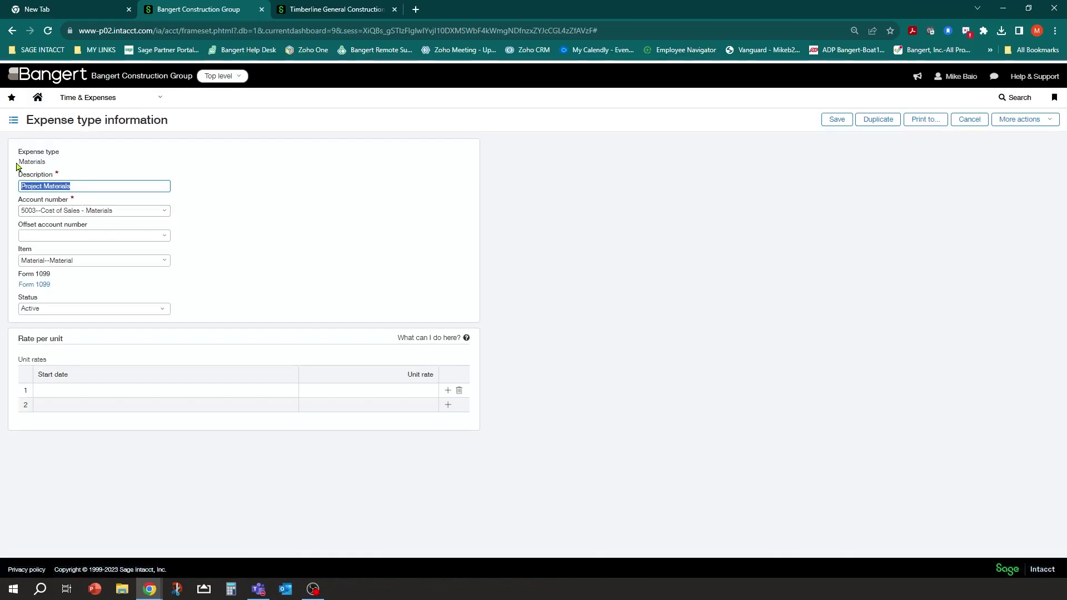
{"action": "left_click_drag", "start_coordinate": [17, 162], "coordinate": [56, 170]}
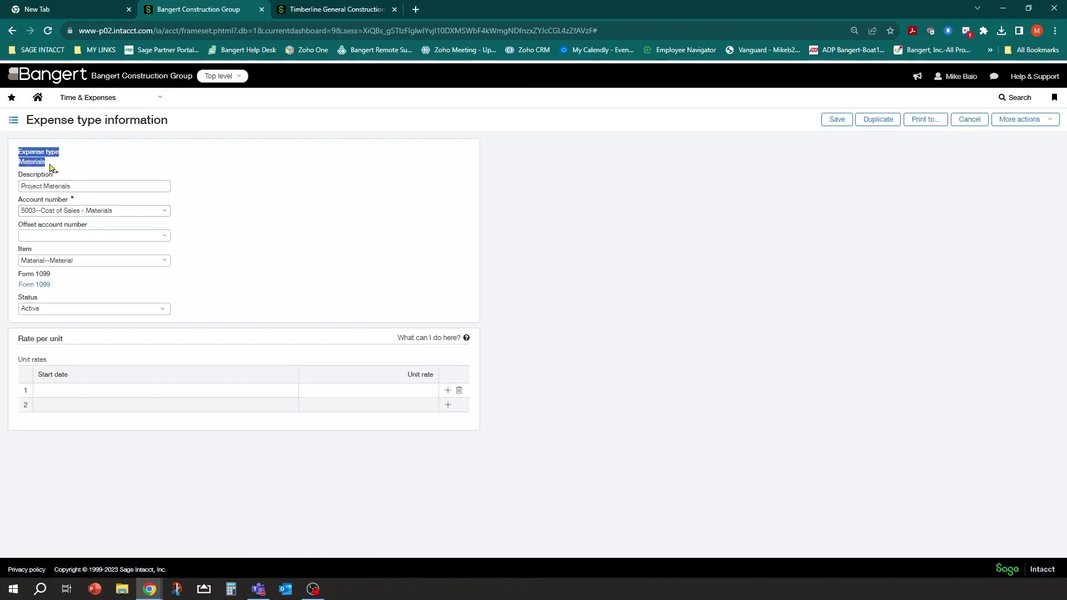
{"action": "left_click", "coordinate": [51, 166]}
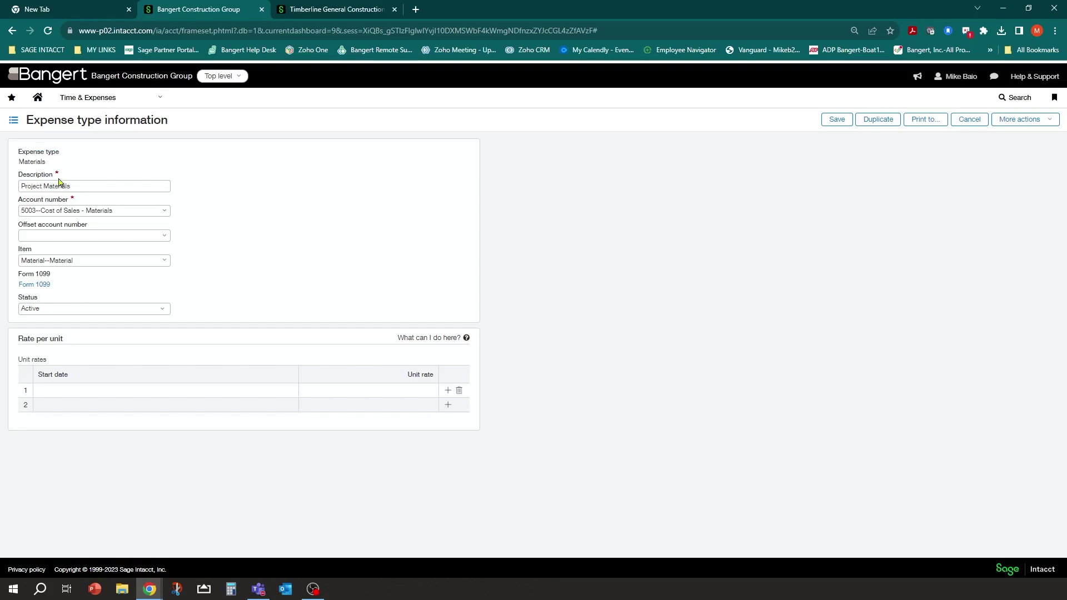
{"action": "left_click", "coordinate": [52, 188]}
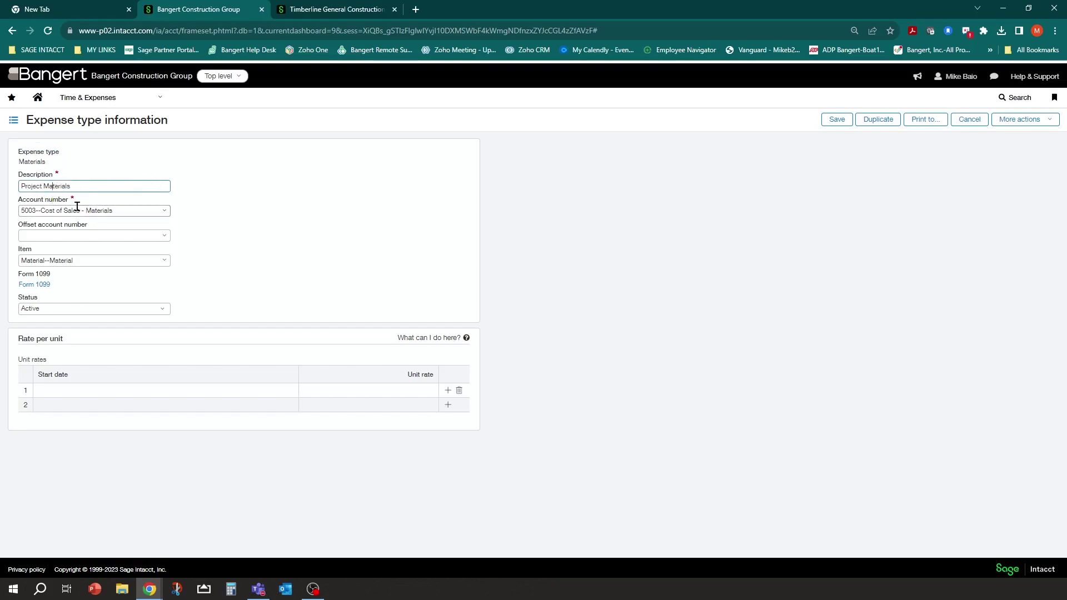
{"action": "left_click", "coordinate": [104, 209]}
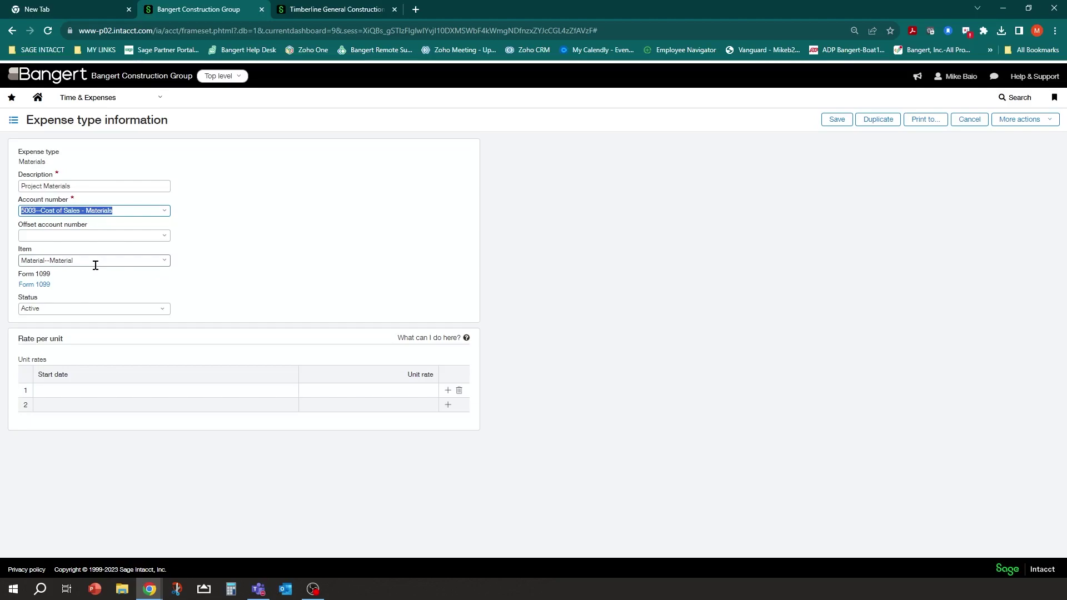
{"action": "left_click", "coordinate": [215, 241]}
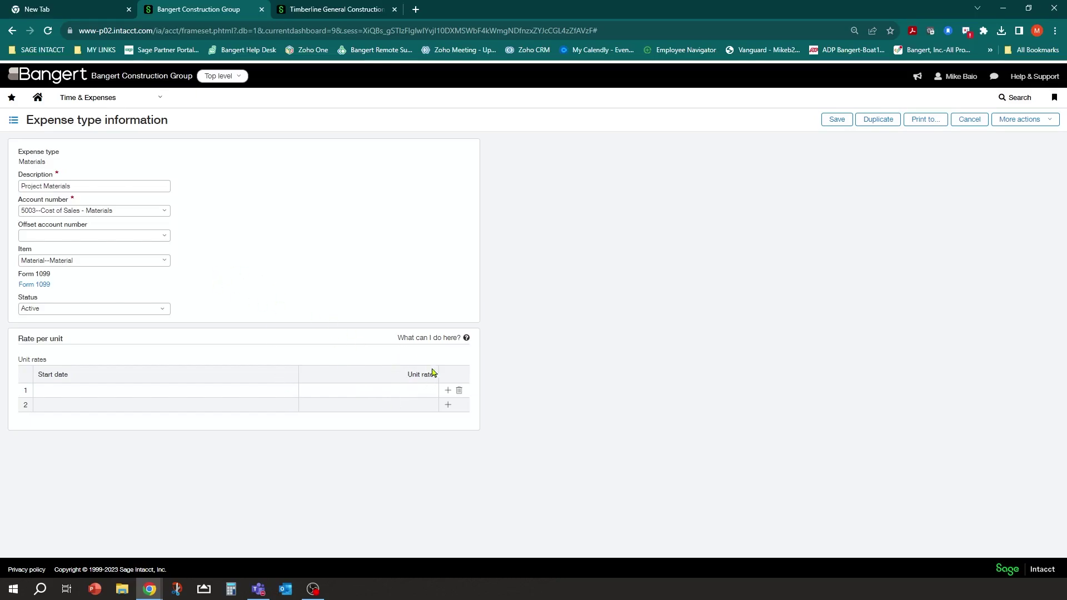
{"action": "left_click", "coordinate": [968, 119]}
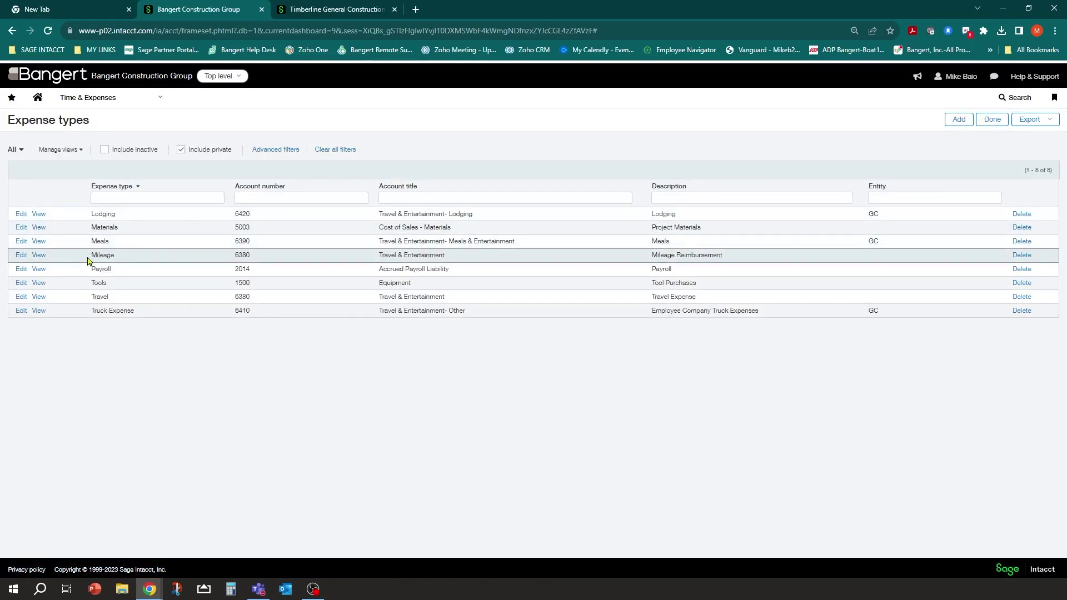
Open the Mileage expense type for editing, examine its unit rate, and cancel without saving.
{"action": "left_click", "coordinate": [21, 255]}
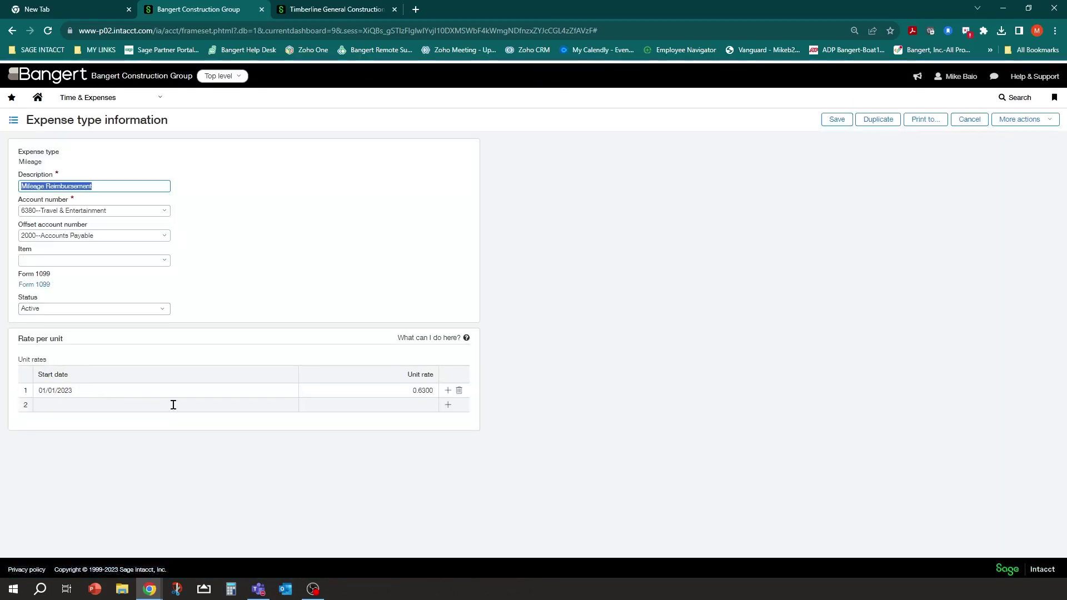
{"action": "left_click", "coordinate": [393, 392]}
{"action": "double_click", "coordinate": [400, 395]}
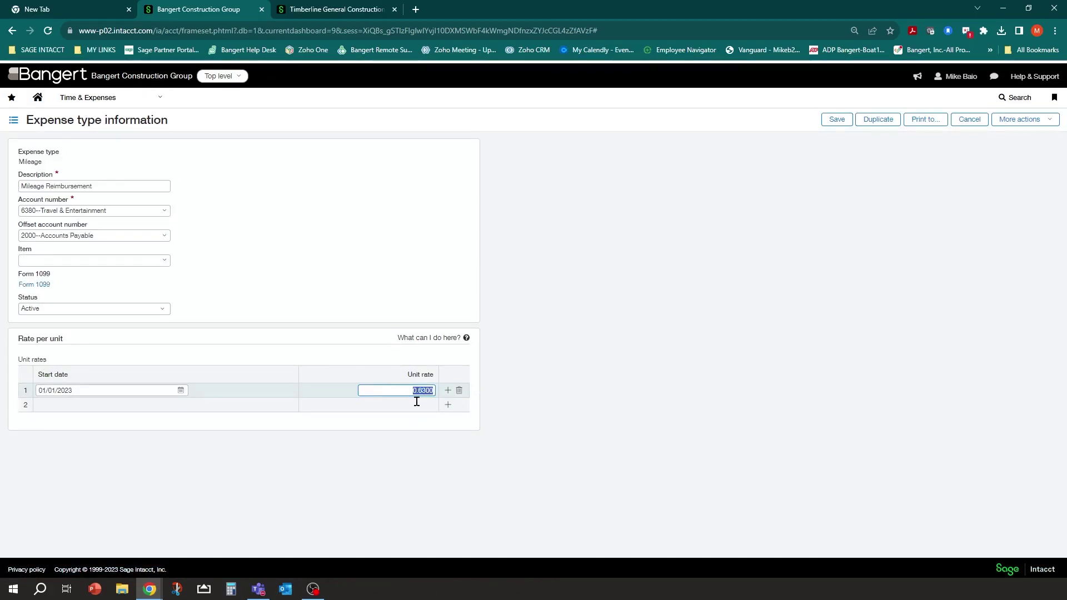
{"action": "left_click", "coordinate": [963, 122]}
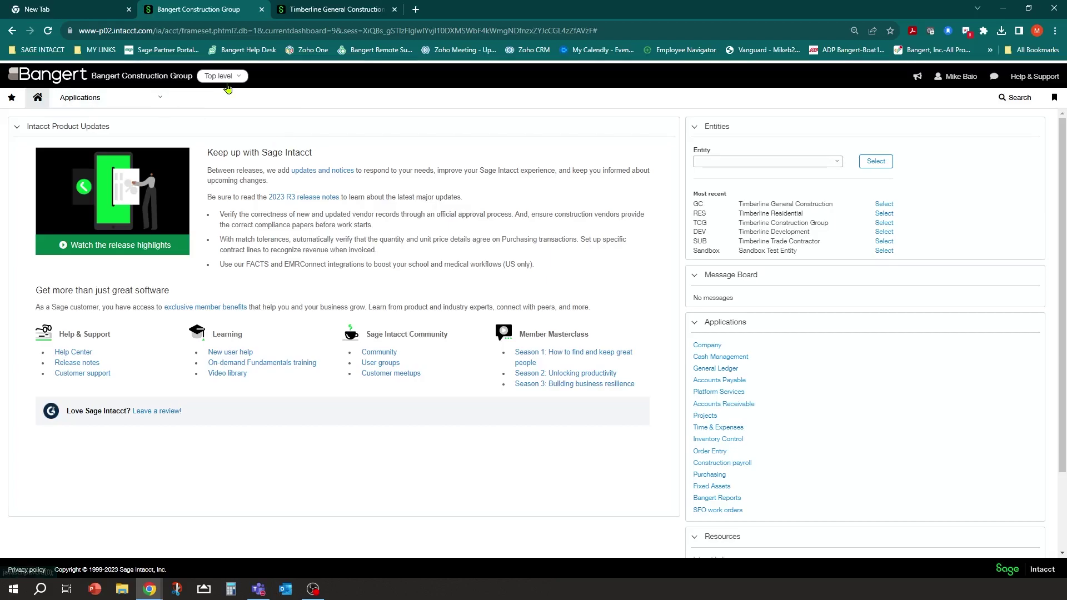
Switch to the Timberline General Construction session, dismiss the company type banner, and open the Time & Expenses staff expenses list.
{"action": "left_click", "coordinate": [297, 10]}
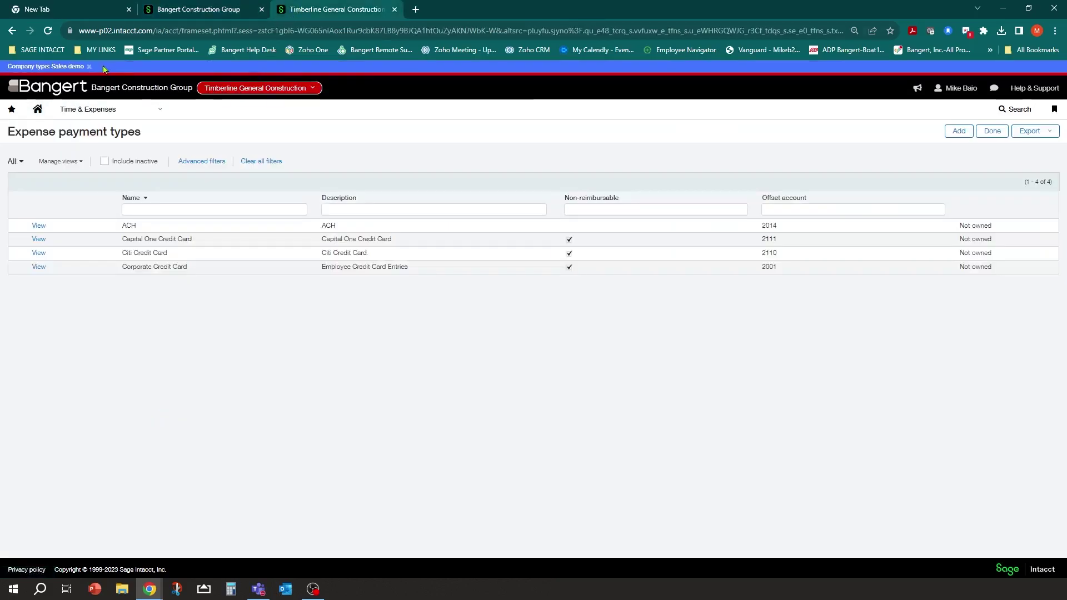
{"action": "left_click", "coordinate": [89, 66]}
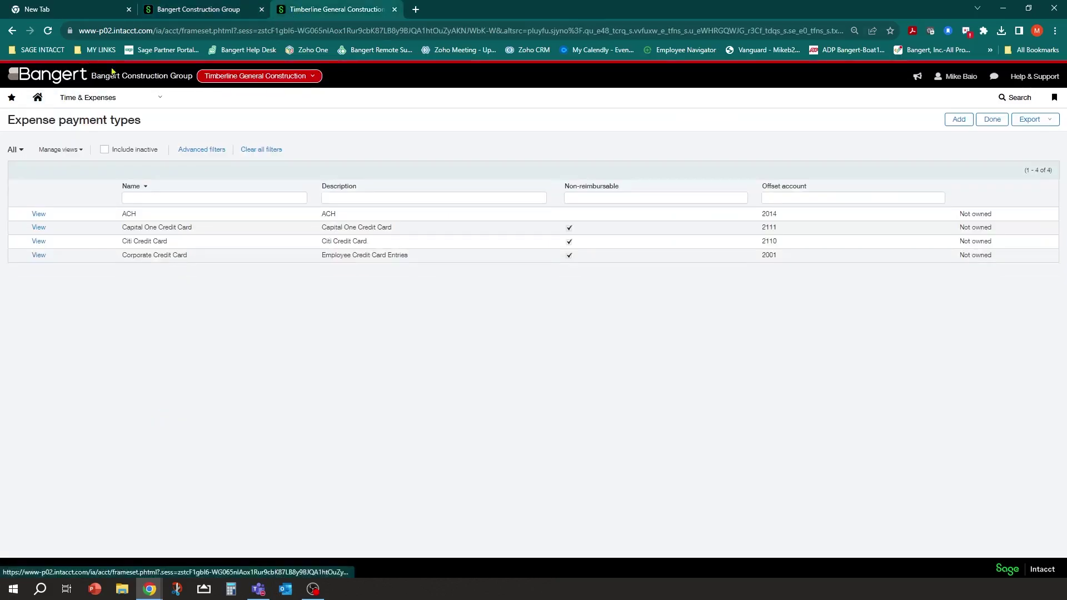
{"action": "left_click", "coordinate": [147, 101]}
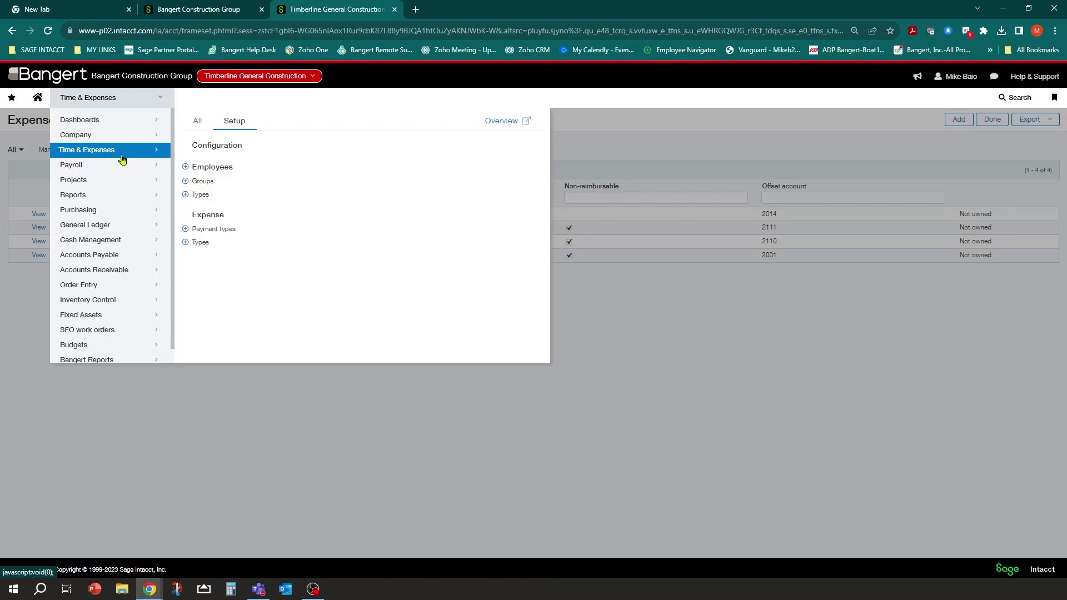
{"action": "left_click", "coordinate": [199, 125]}
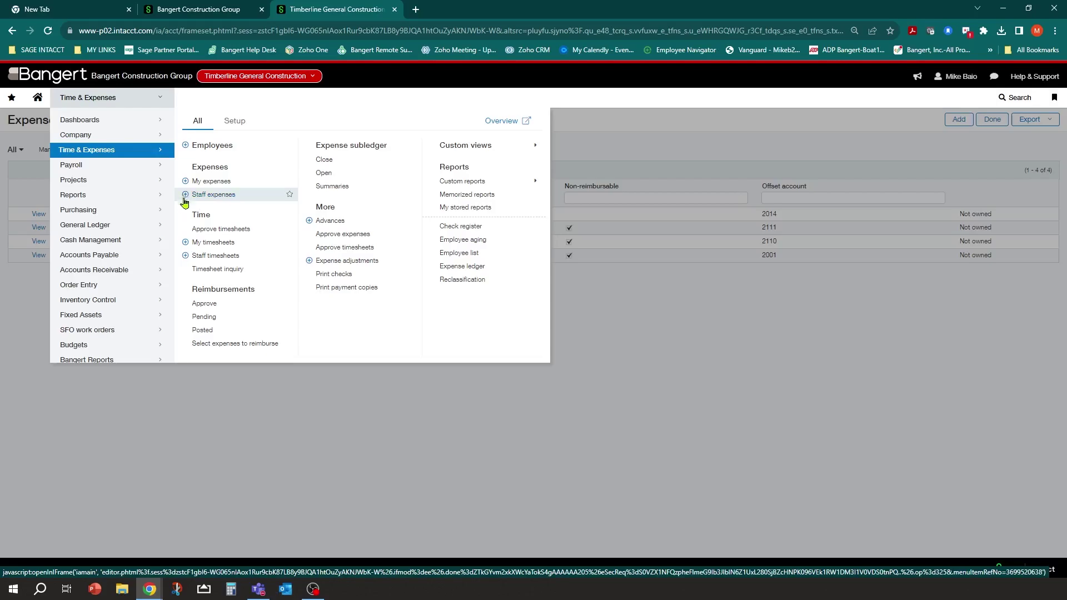
{"action": "left_click", "coordinate": [214, 195]}
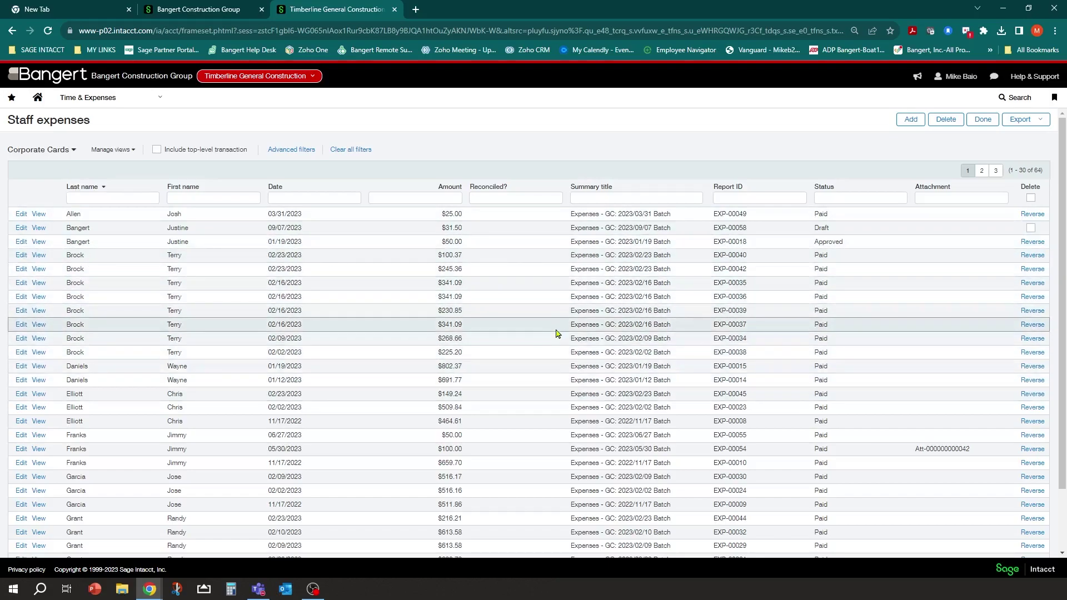
Look through the corporate card staff expenses and switch the list to the Open Transactions view.
{"action": "scroll", "coordinate": [553, 333], "scroll_direction": "down", "scroll_amount": 3}
{"action": "scroll", "coordinate": [511, 320], "scroll_direction": "up", "scroll_amount": 3}
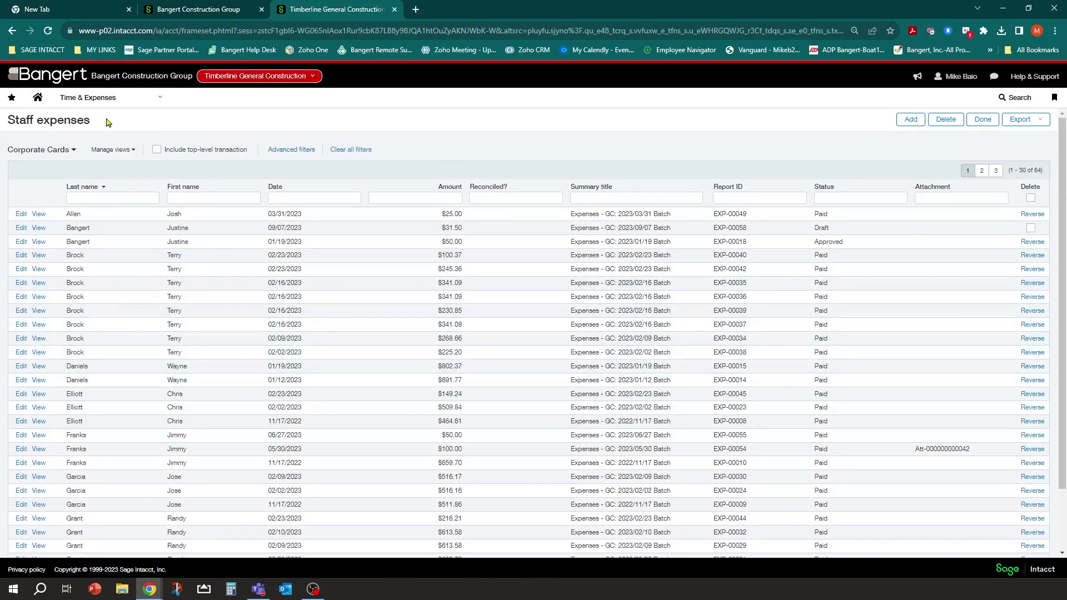
{"action": "left_click", "coordinate": [72, 150]}
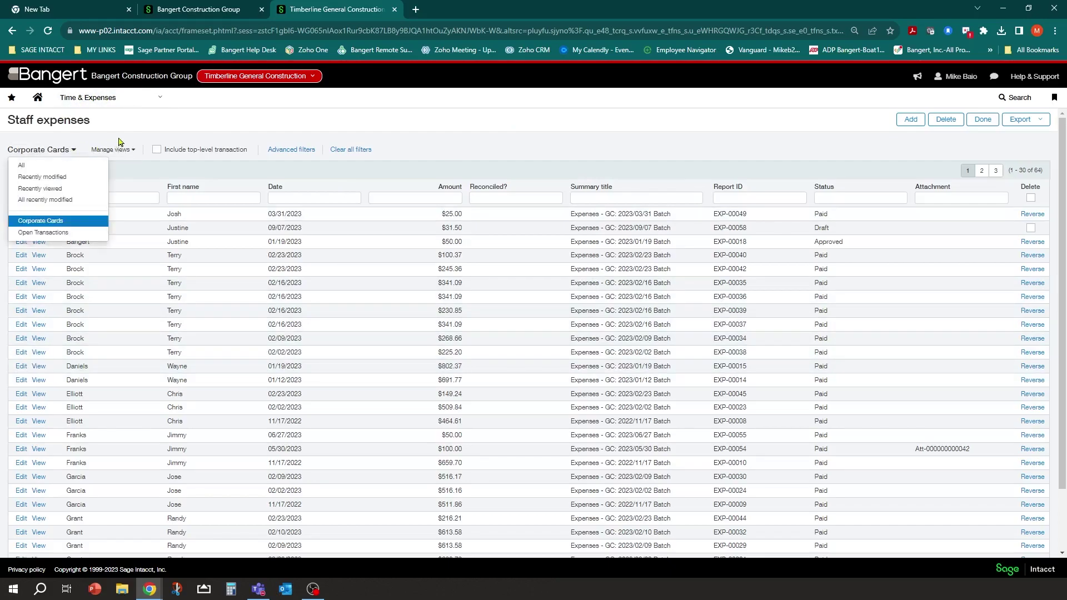
{"action": "left_click", "coordinate": [28, 233]}
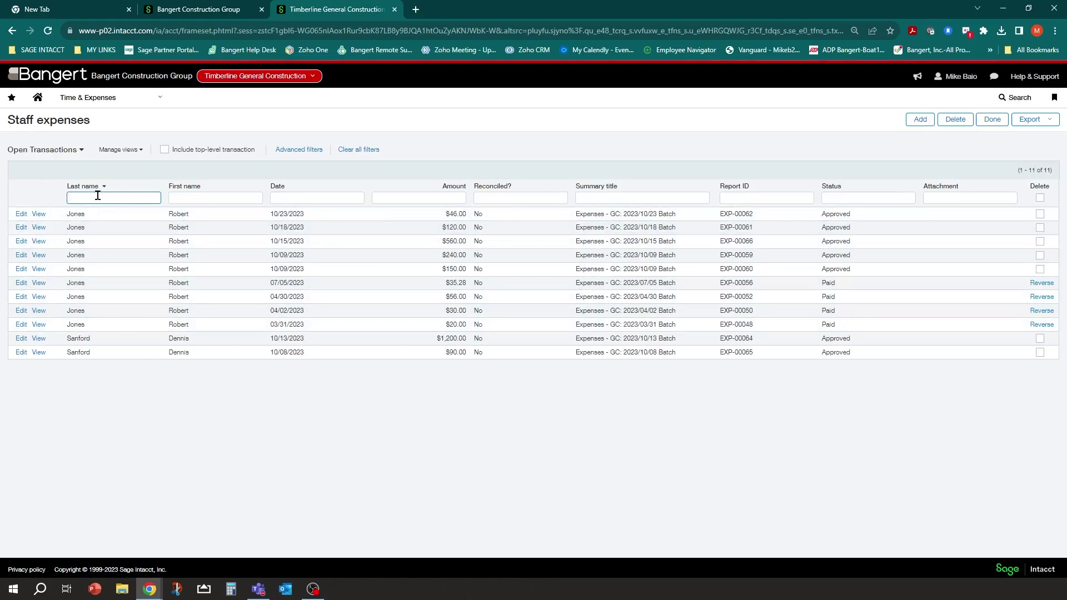
Filter the open staff expenses by an employee's last name, and clear the filter again.
{"action": "key", "text": "Return"}
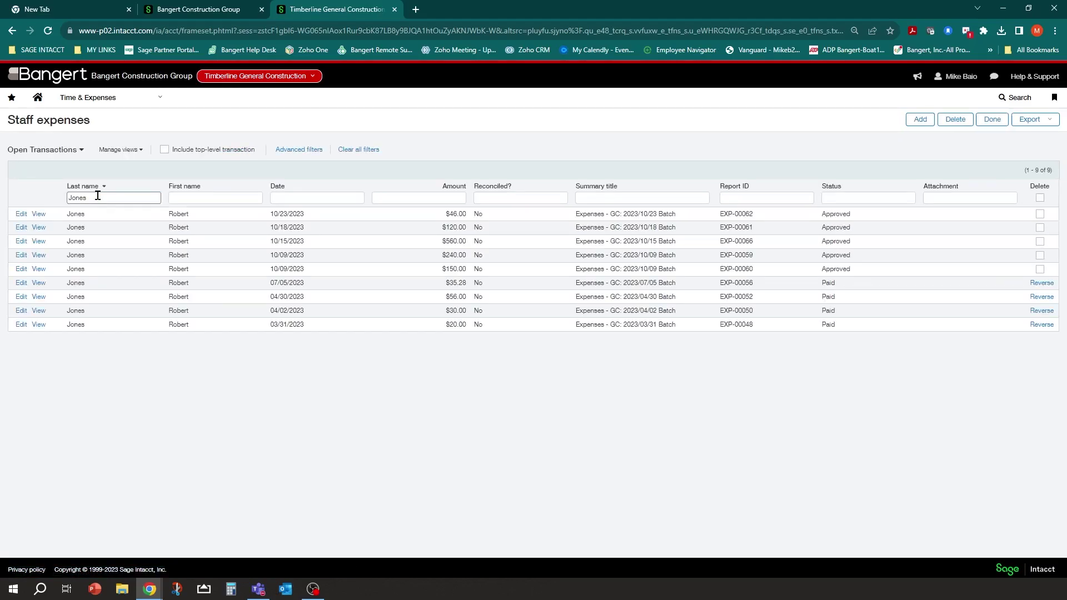
{"action": "left_click_drag", "start_coordinate": [97, 196], "coordinate": [52, 193]}
{"action": "key", "text": "BackSpace"}
{"action": "key", "text": "Tab"}
{"action": "left_click", "coordinate": [122, 379]}
{"action": "left_click", "coordinate": [134, 201]}
{"action": "key", "text": "Return"}
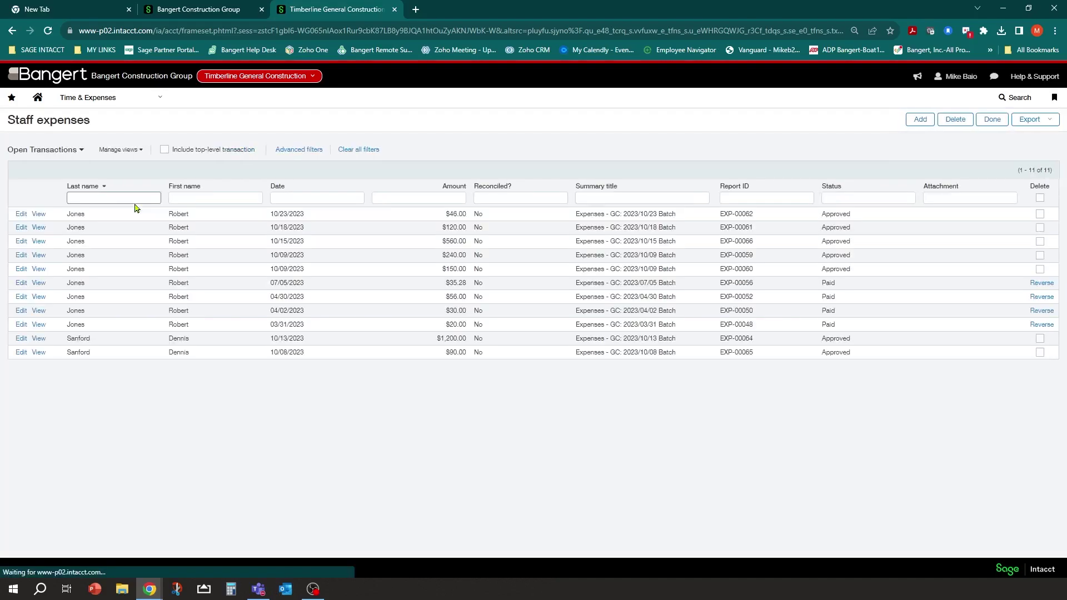
Add a new staff expense report and open its expense entries layout for editing.
{"action": "left_click", "coordinate": [917, 121]}
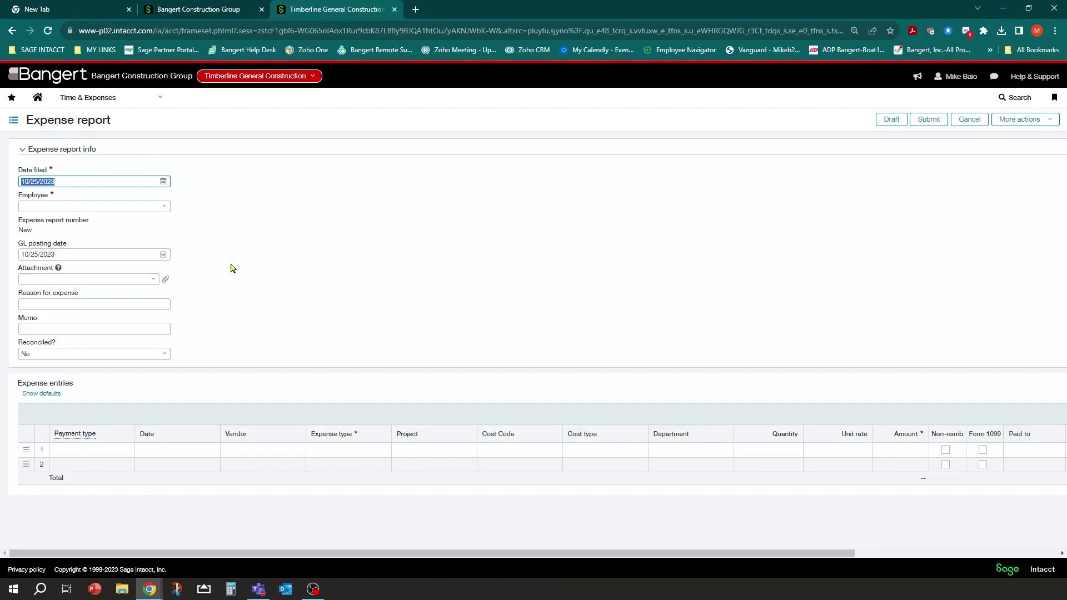
{"action": "mouse_move", "coordinate": [90, 436]}
{"action": "left_click", "coordinate": [1041, 123]}
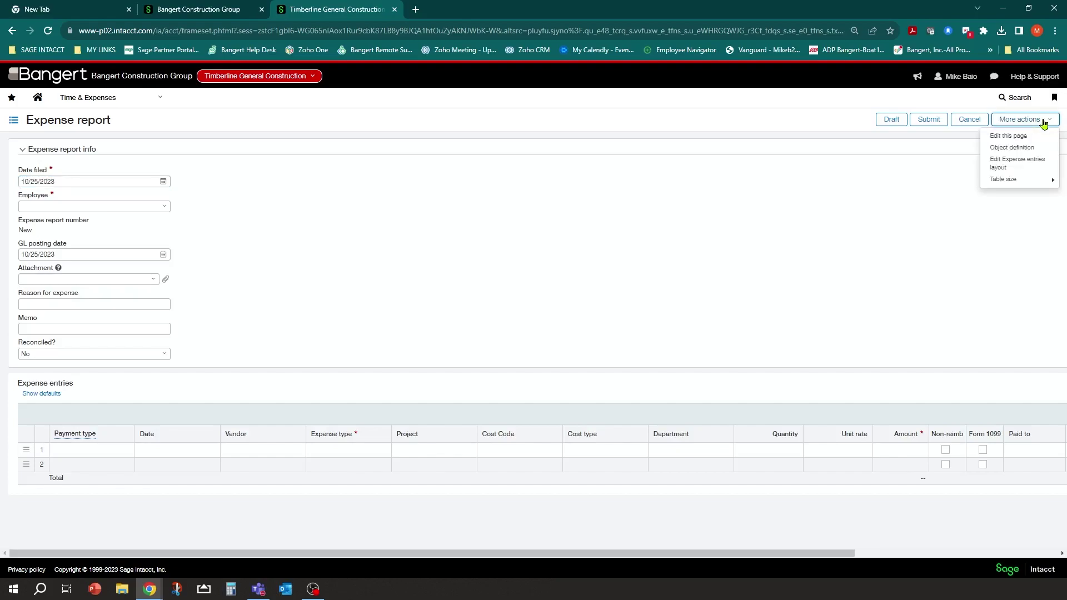
{"action": "left_click", "coordinate": [1021, 168]}
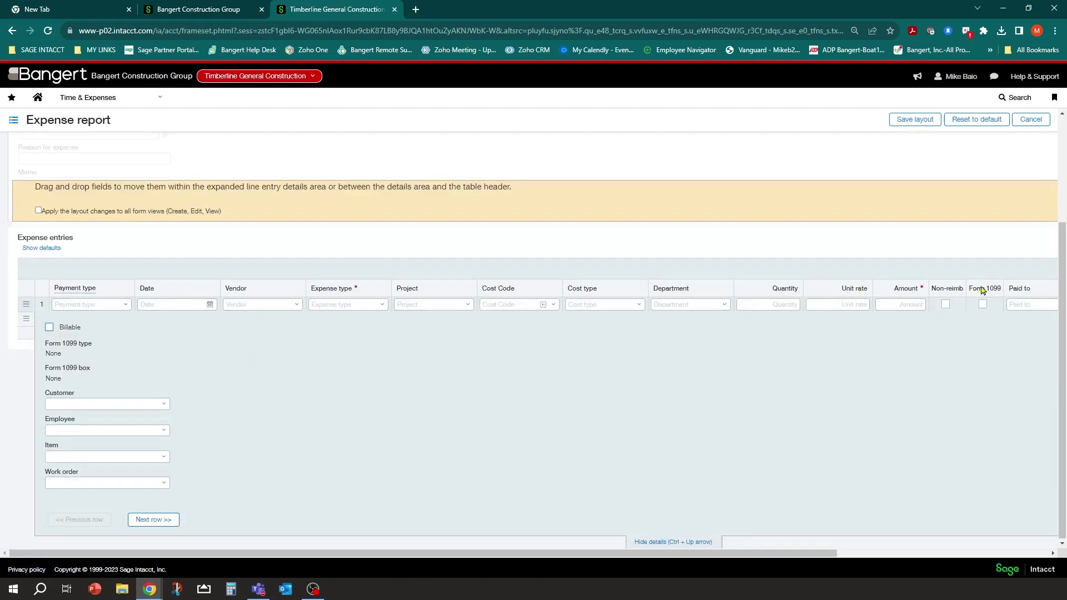
Move the Form 1099 field from the entries table header into the line details, apply the layout to all form views, and save it.
{"action": "left_click_drag", "start_coordinate": [986, 290], "coordinate": [249, 420]}
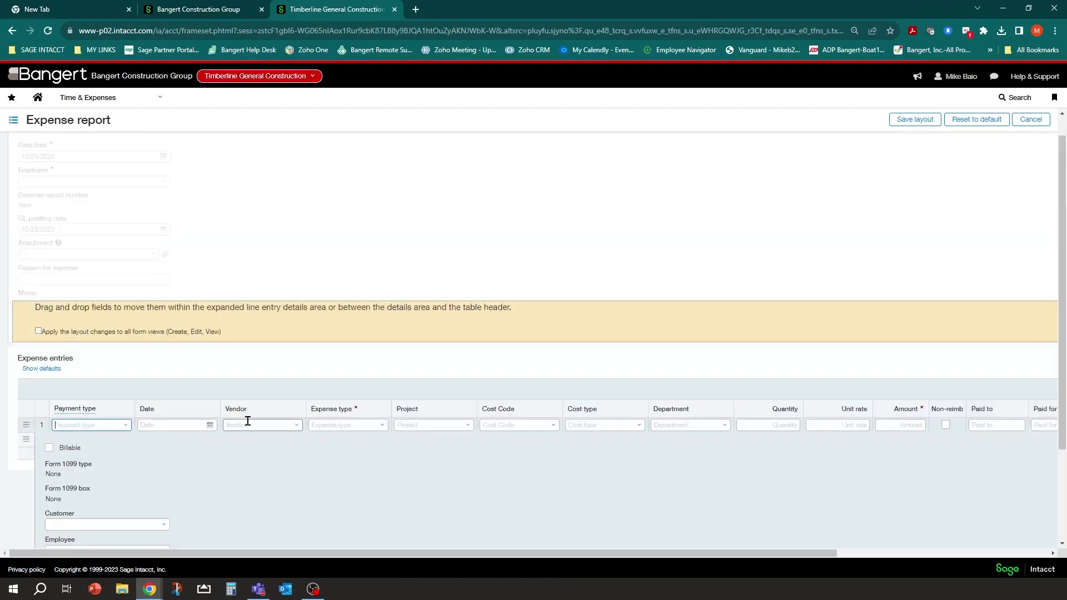
{"action": "left_click", "coordinate": [1032, 554]}
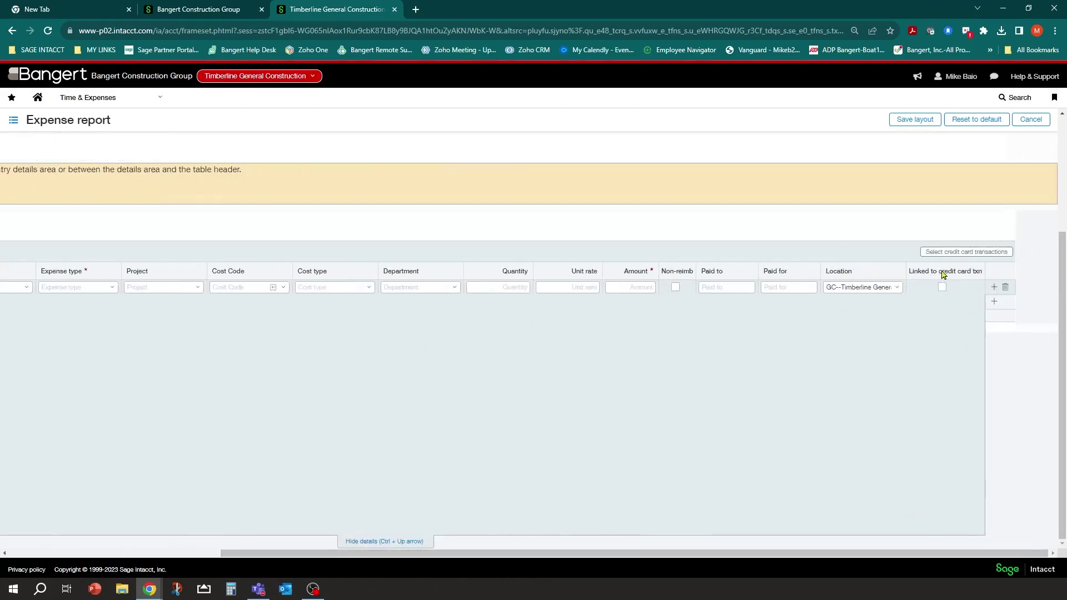
{"action": "left_click", "coordinate": [71, 555]}
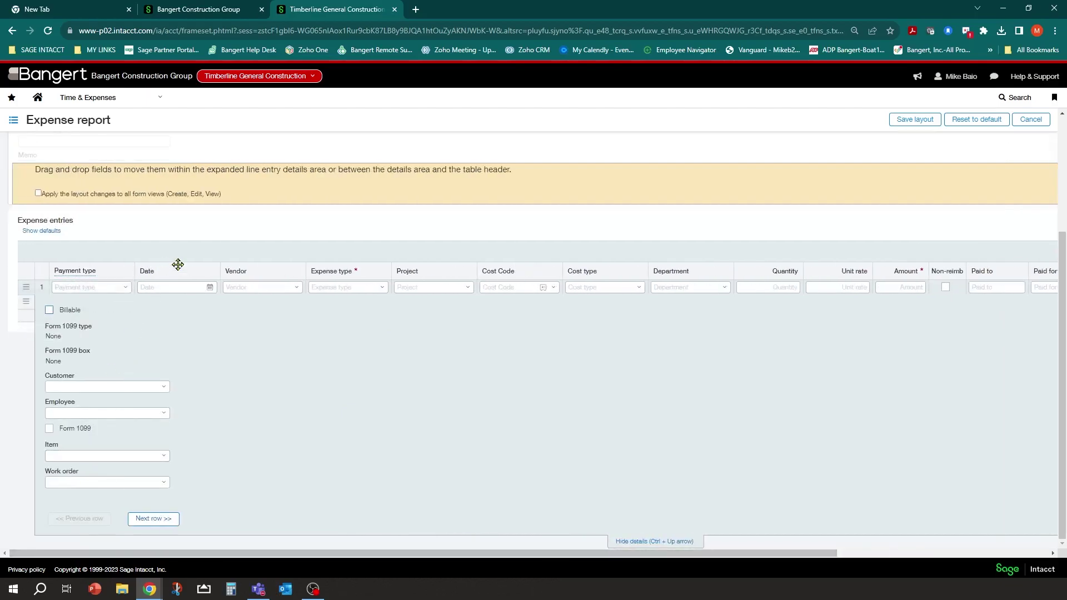
{"action": "left_click", "coordinate": [37, 194]}
{"action": "left_click", "coordinate": [913, 121]}
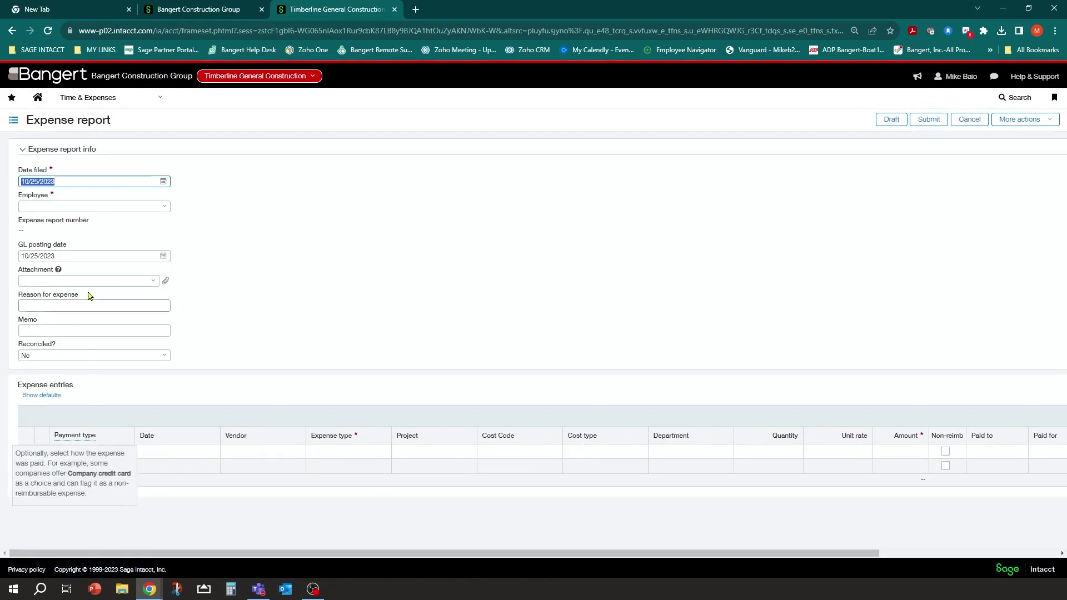
Set the expense report's filing date to 10/12/2023 and select the employee it is for.
{"action": "left_click", "coordinate": [62, 181]}
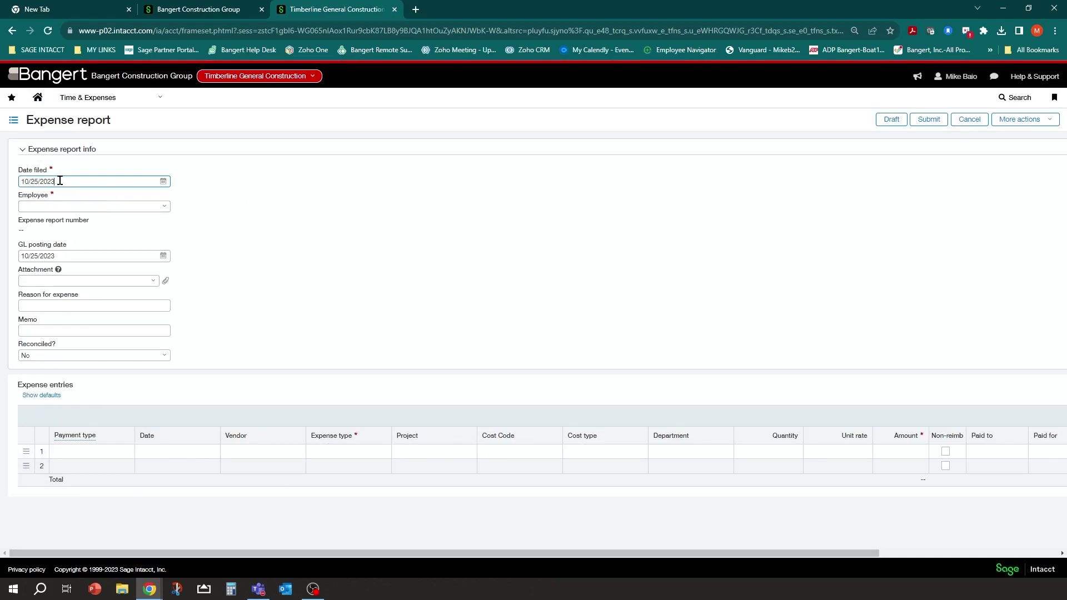
{"action": "left_click", "coordinate": [164, 181]}
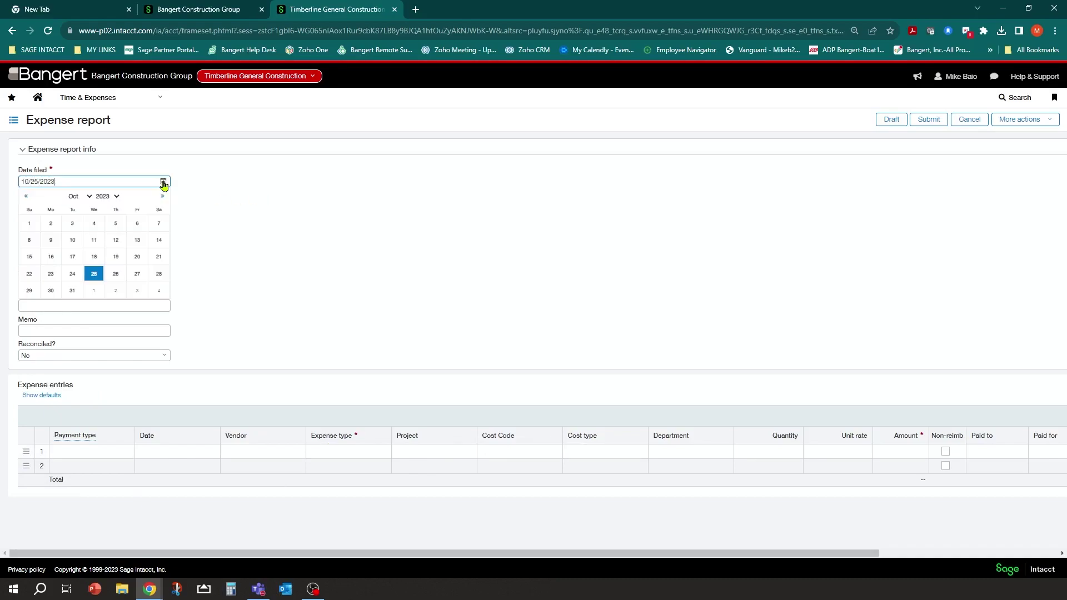
{"action": "left_click", "coordinate": [108, 243]}
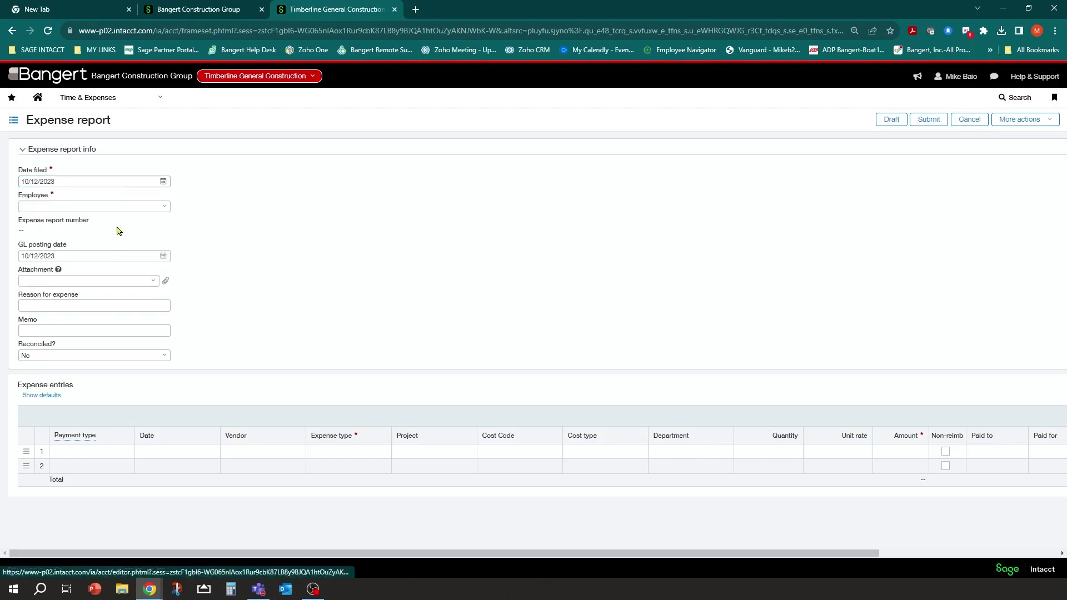
{"action": "left_click", "coordinate": [165, 210]}
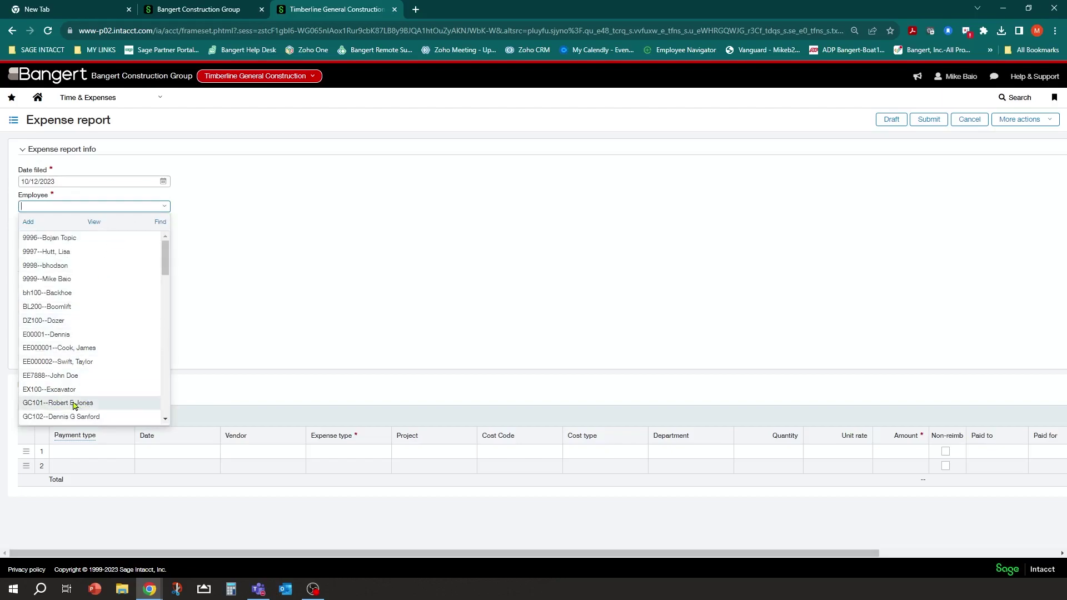
{"action": "left_click", "coordinate": [40, 405]}
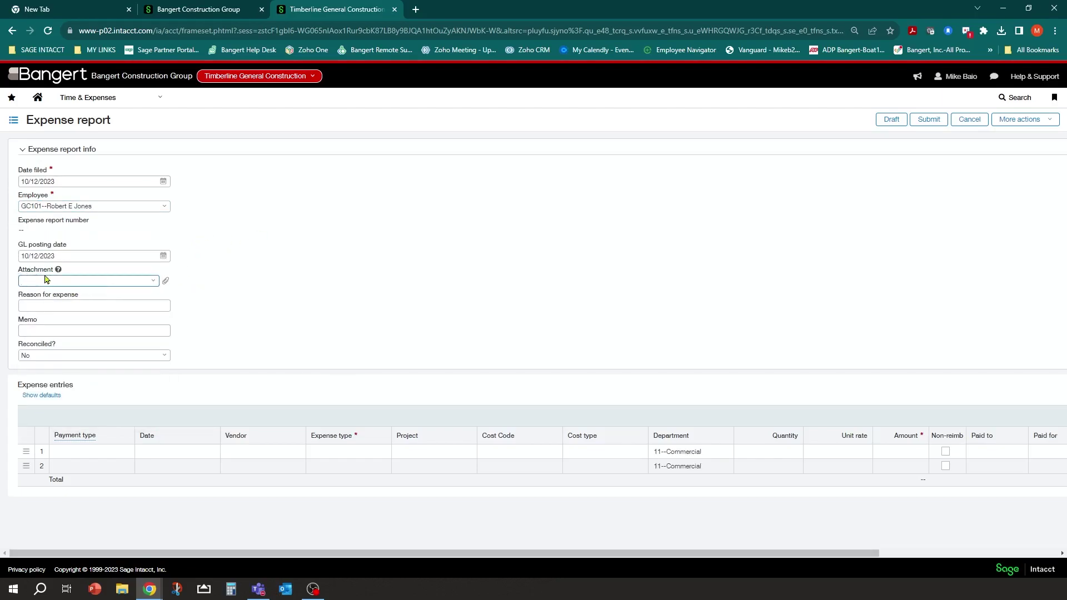
Attach the Airport Parking - Buffalo receipt image from the Expenses folder in File Explorer to the expense report.
{"action": "left_click", "coordinate": [153, 283]}
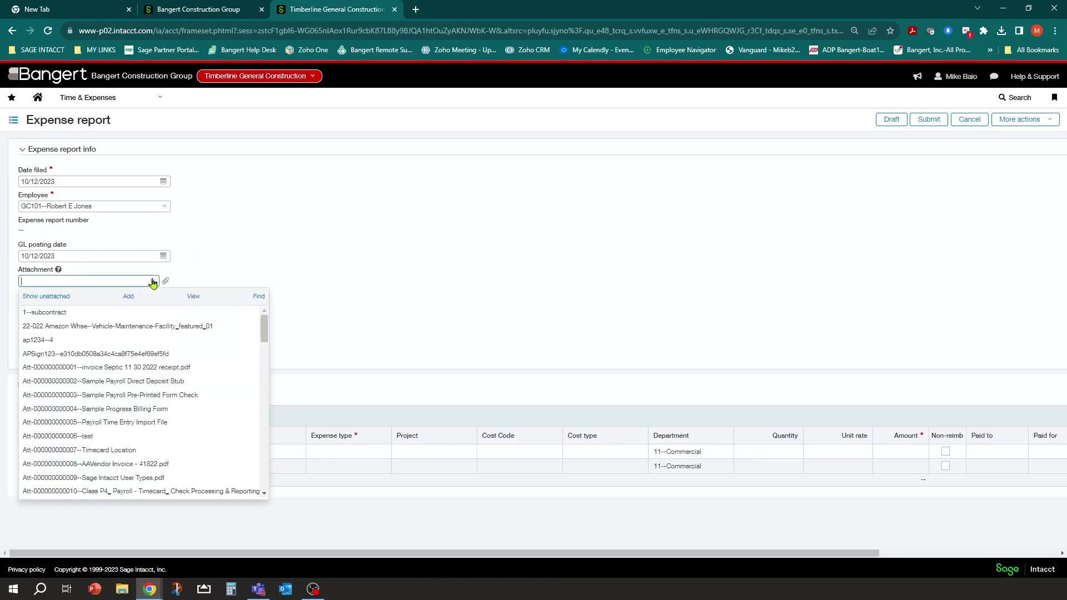
{"action": "left_click", "coordinate": [247, 243]}
{"action": "left_click", "coordinate": [123, 590]}
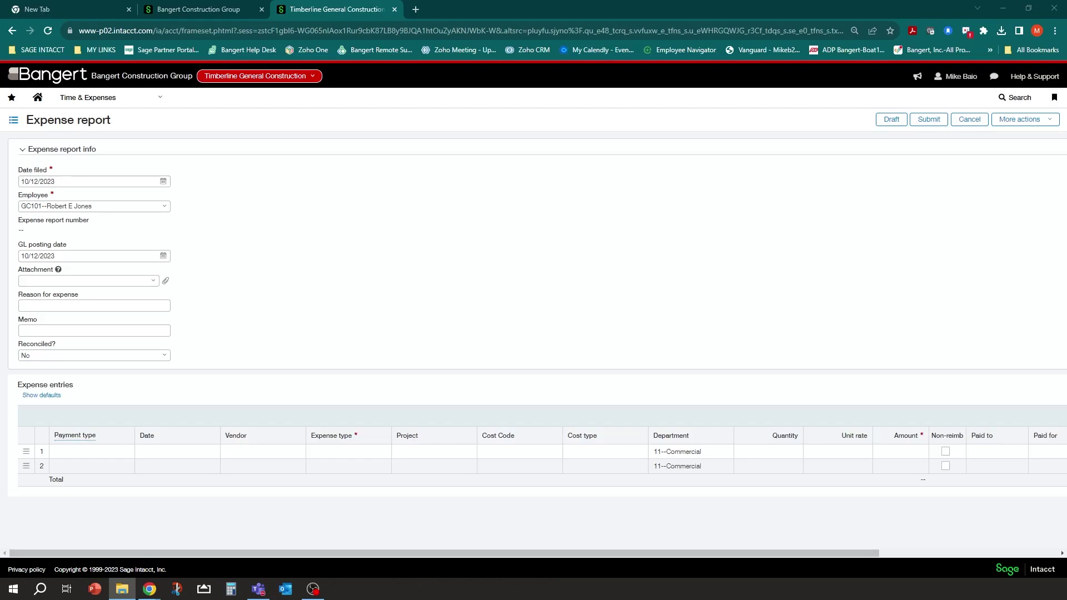
{"action": "left_click", "coordinate": [858, 261]}
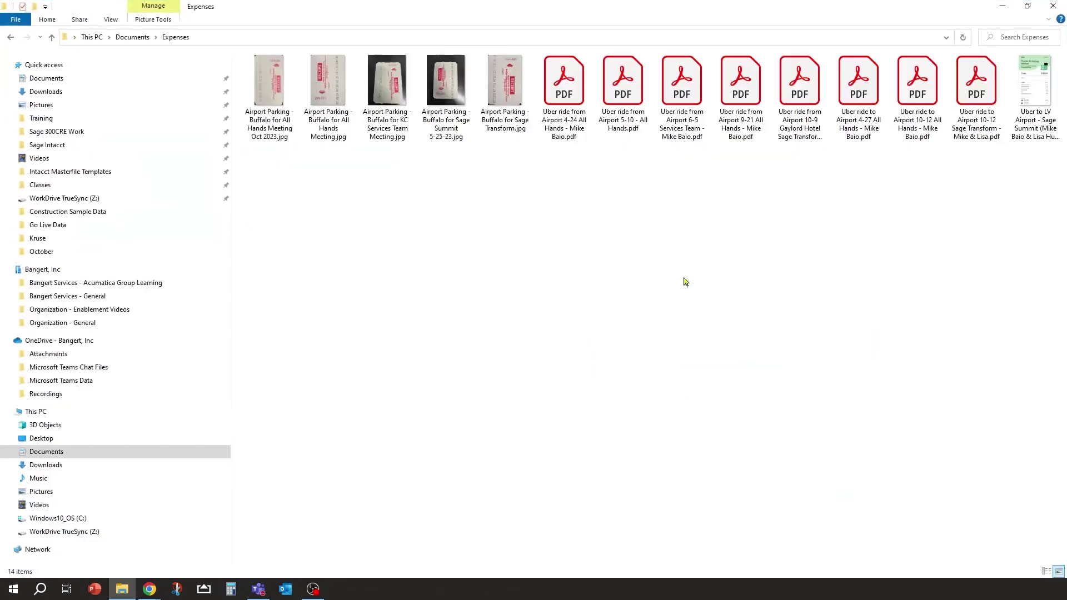
{"action": "double_click", "coordinate": [828, 6]}
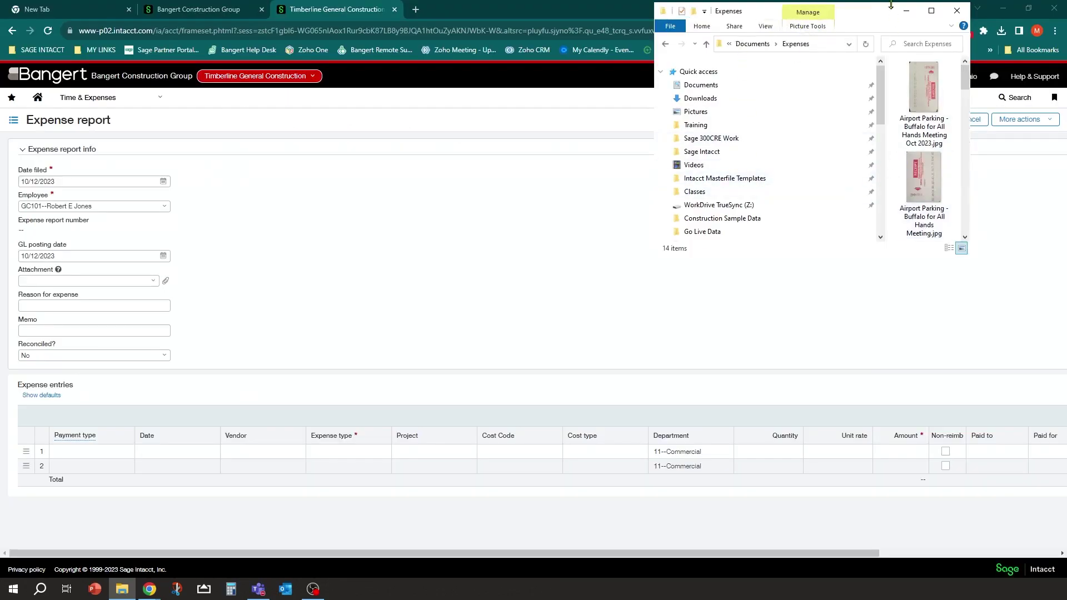
{"action": "left_click_drag", "start_coordinate": [870, 11], "coordinate": [1066, 167]}
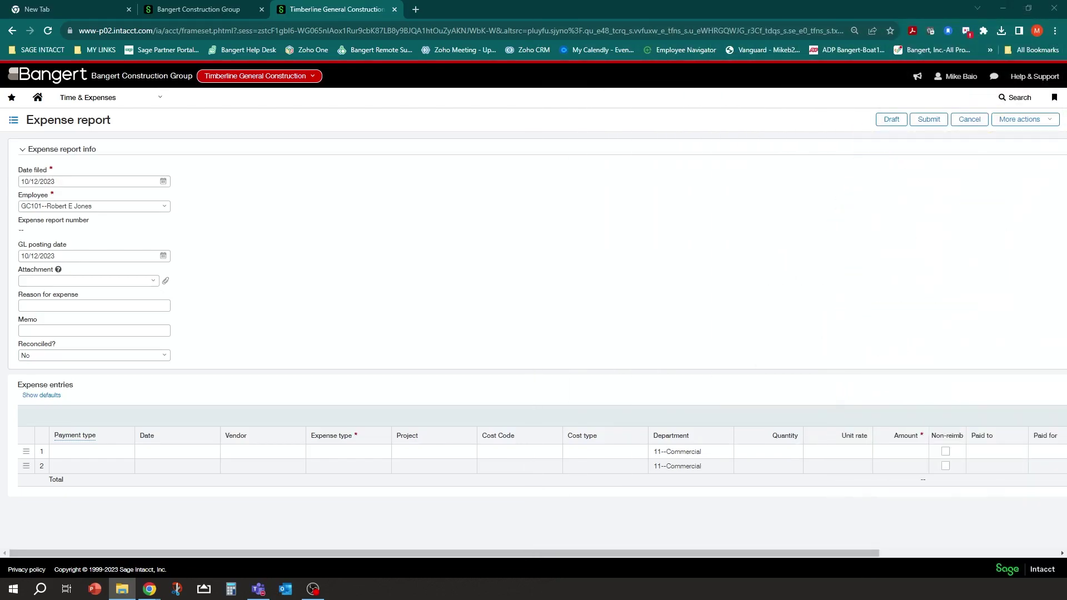
{"action": "left_click_drag", "start_coordinate": [1066, 356], "coordinate": [103, 296]}
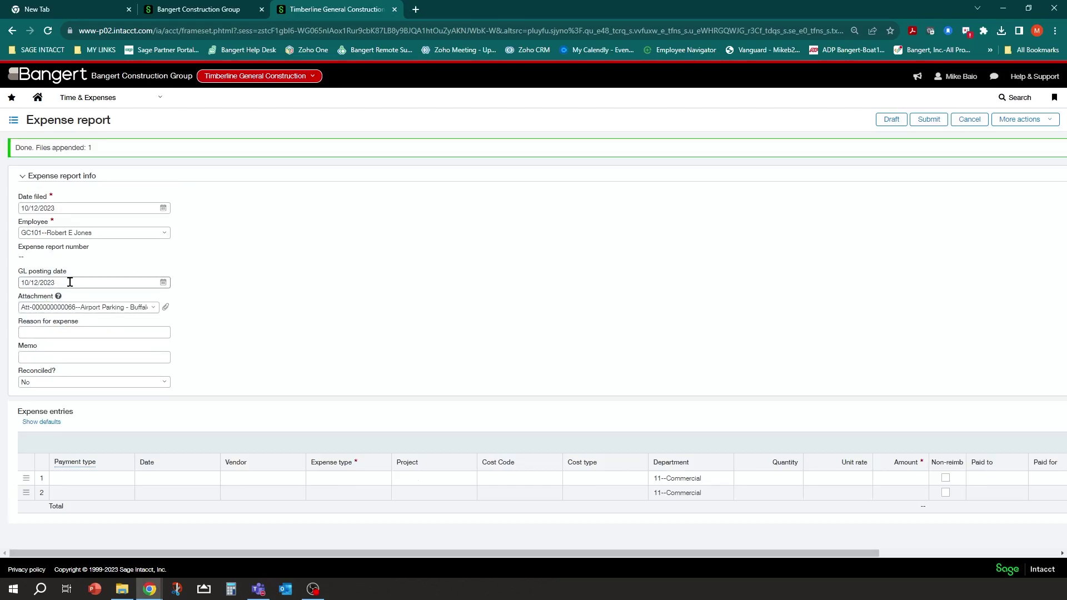
View the attached parking receipt image and close the preview.
{"action": "triple_click", "coordinate": [39, 305]}
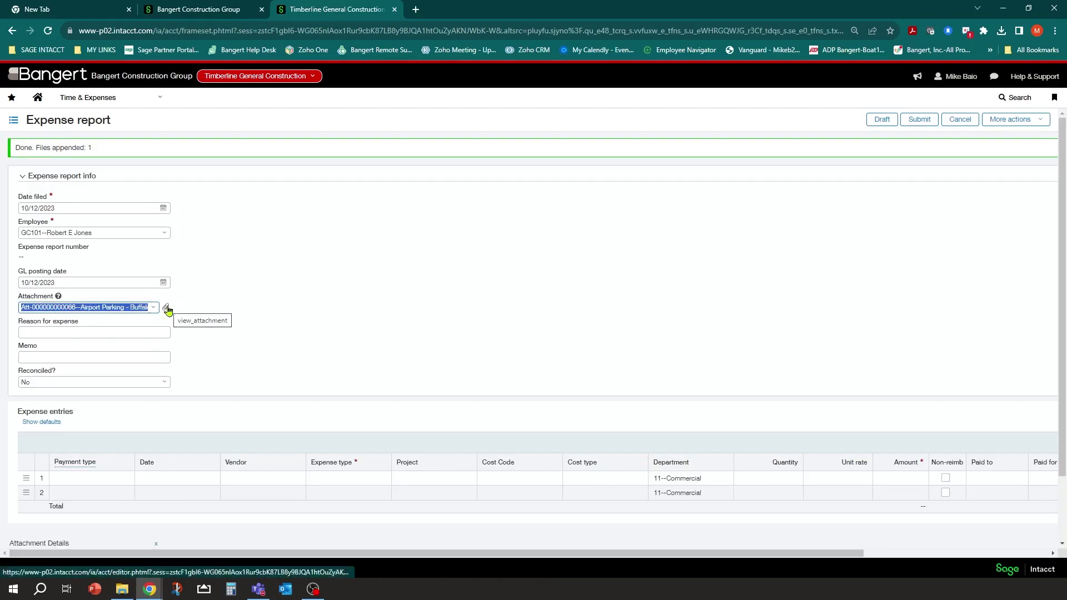
{"action": "left_click", "coordinate": [167, 308]}
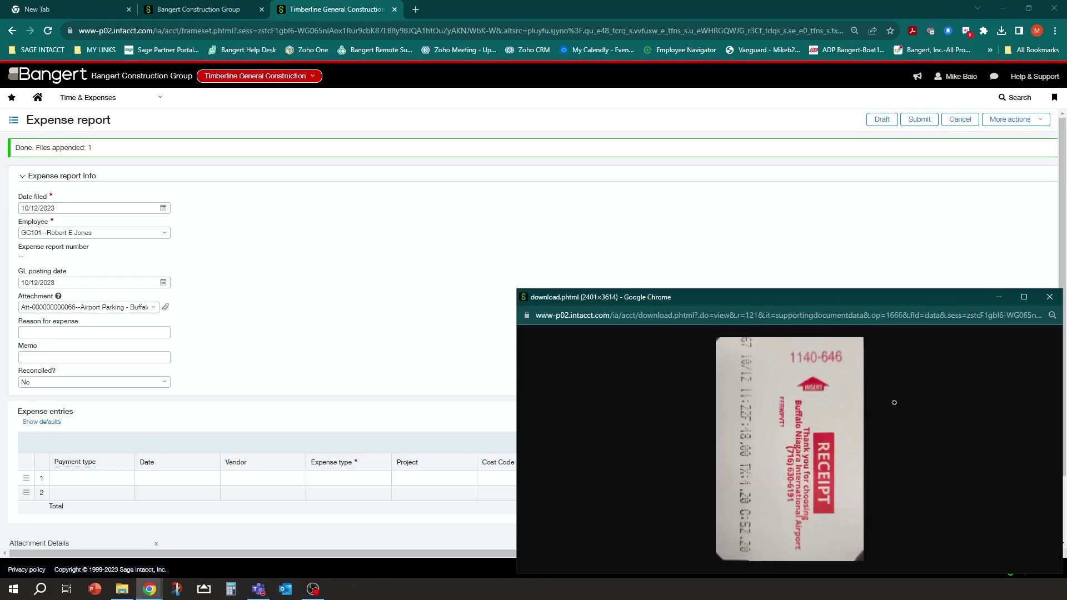
{"action": "left_click", "coordinate": [1049, 297]}
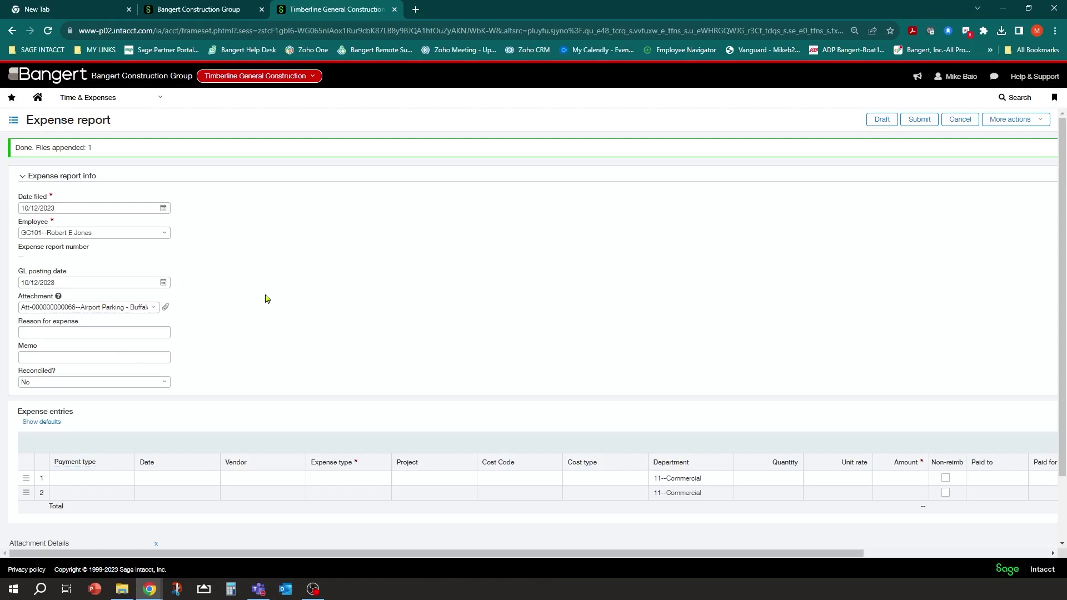
Check the Reason for expense field and the choices offered for Reconciled? in the report header.
{"action": "scroll", "coordinate": [265, 299], "scroll_direction": "down", "scroll_amount": 1}
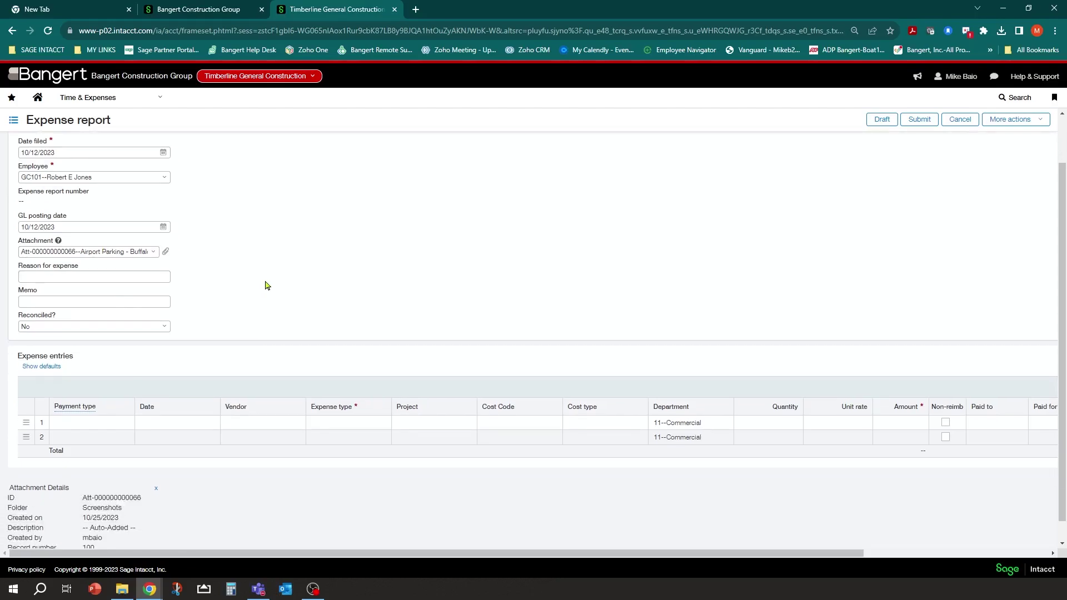
{"action": "left_click", "coordinate": [131, 279]}
{"action": "left_click", "coordinate": [206, 265]}
{"action": "double_click", "coordinate": [50, 319]}
{"action": "left_click_drag", "start_coordinate": [51, 320], "coordinate": [65, 326]}
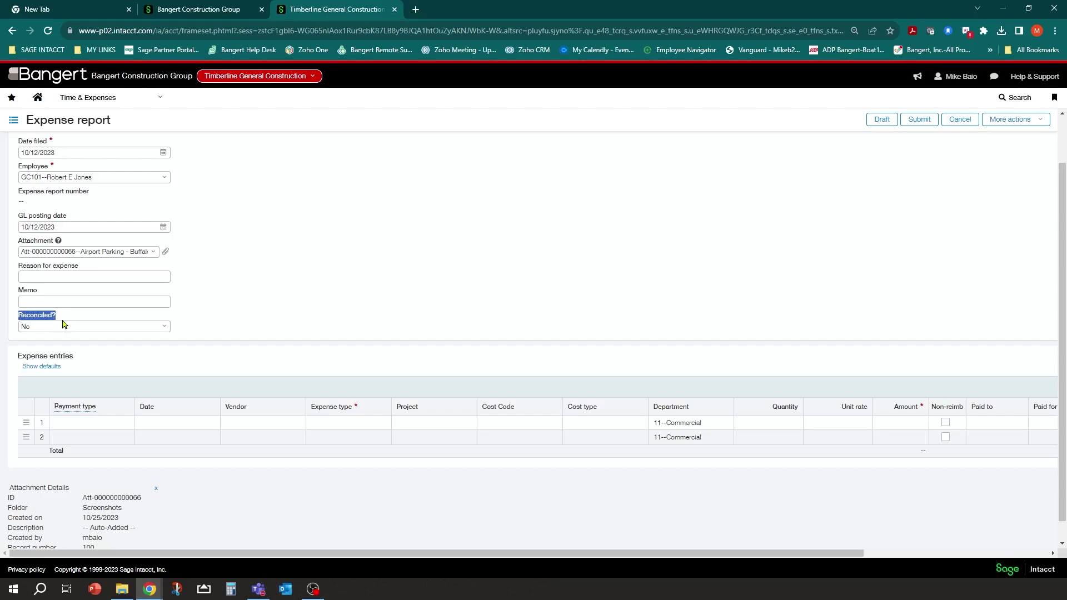
{"action": "left_click", "coordinate": [164, 329]}
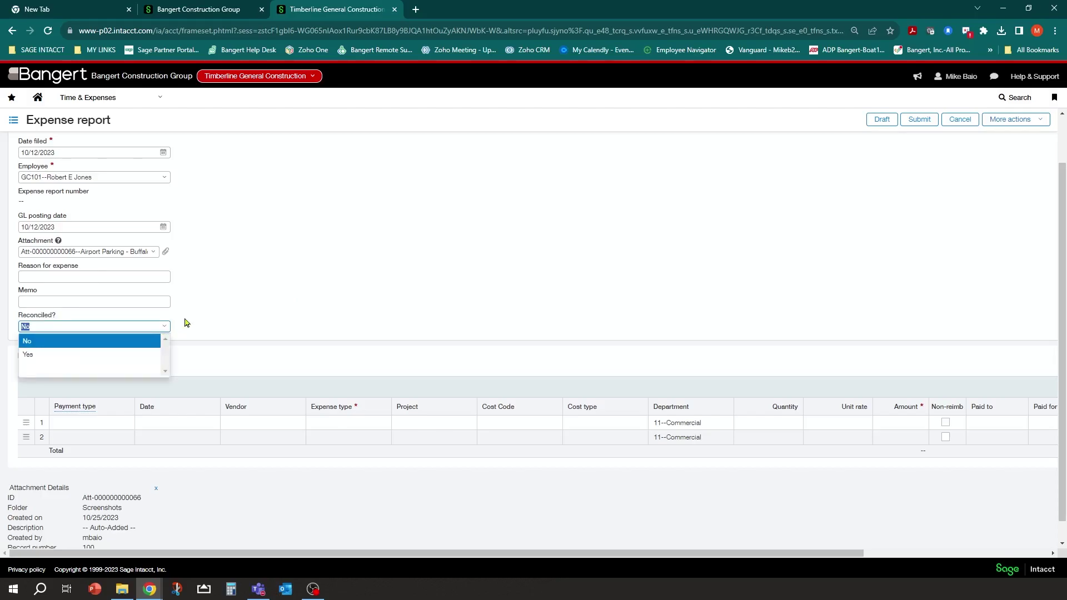
{"action": "left_click", "coordinate": [204, 312]}
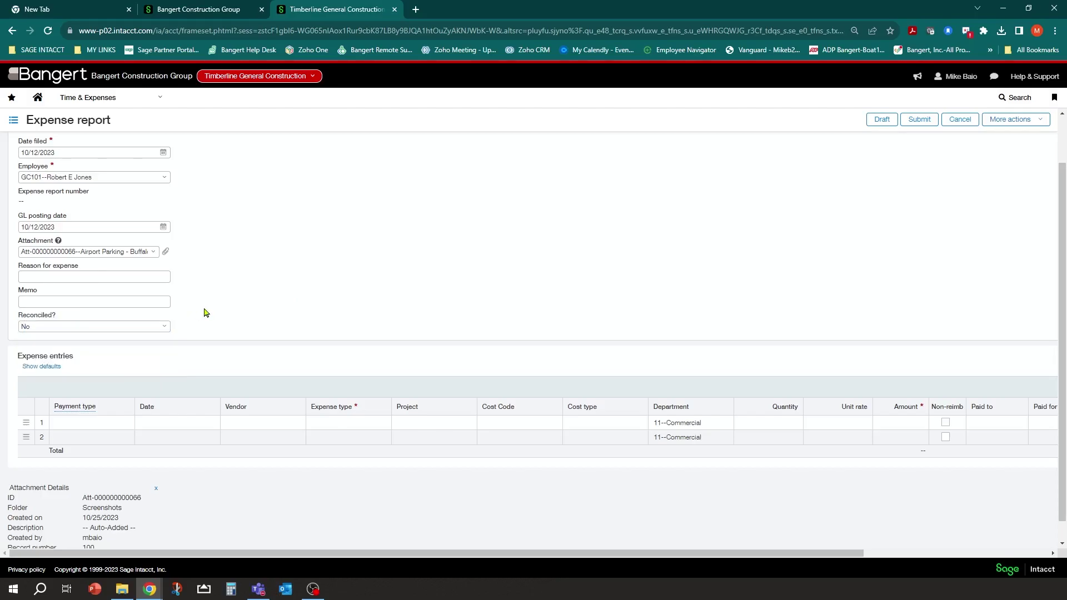
Look through the application menus in the entity and at the top level, and return to the expense report.
{"action": "scroll", "coordinate": [228, 270], "scroll_direction": "up", "scroll_amount": 1}
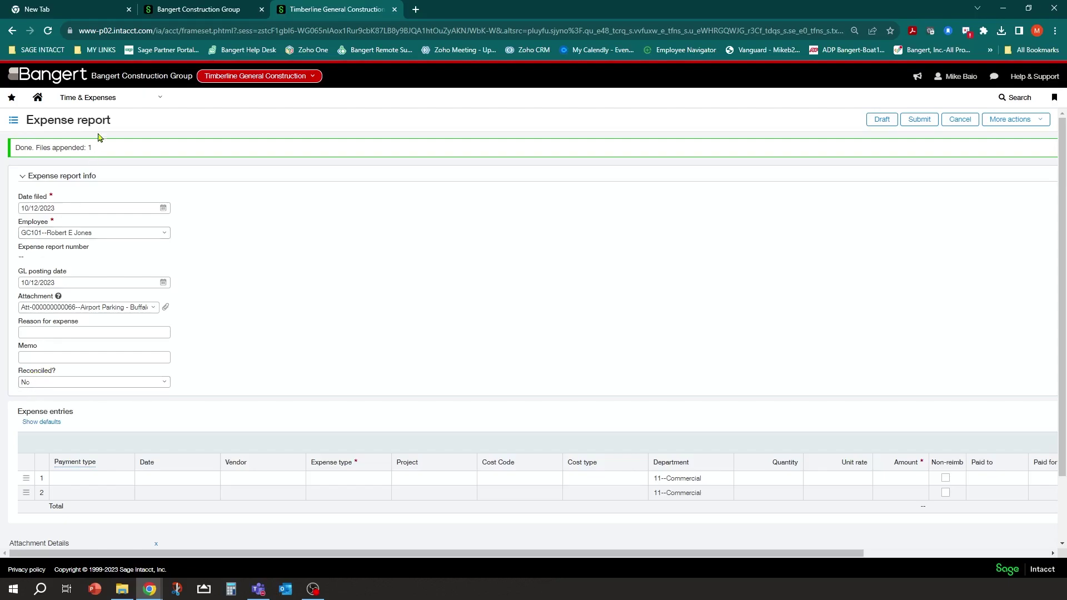
{"action": "left_click", "coordinate": [136, 95]}
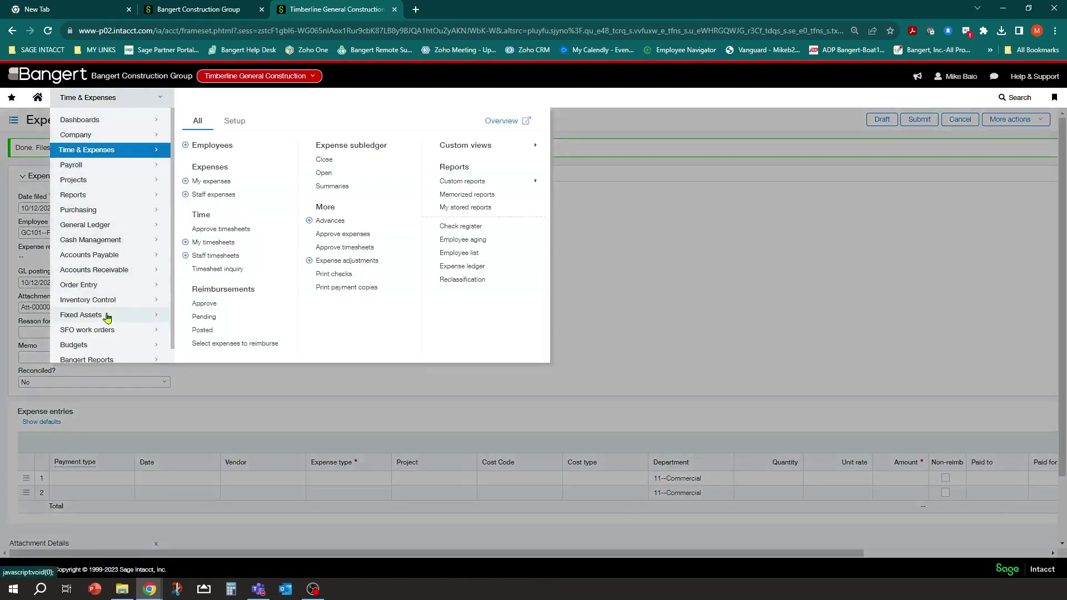
{"action": "left_click", "coordinate": [178, 9]}
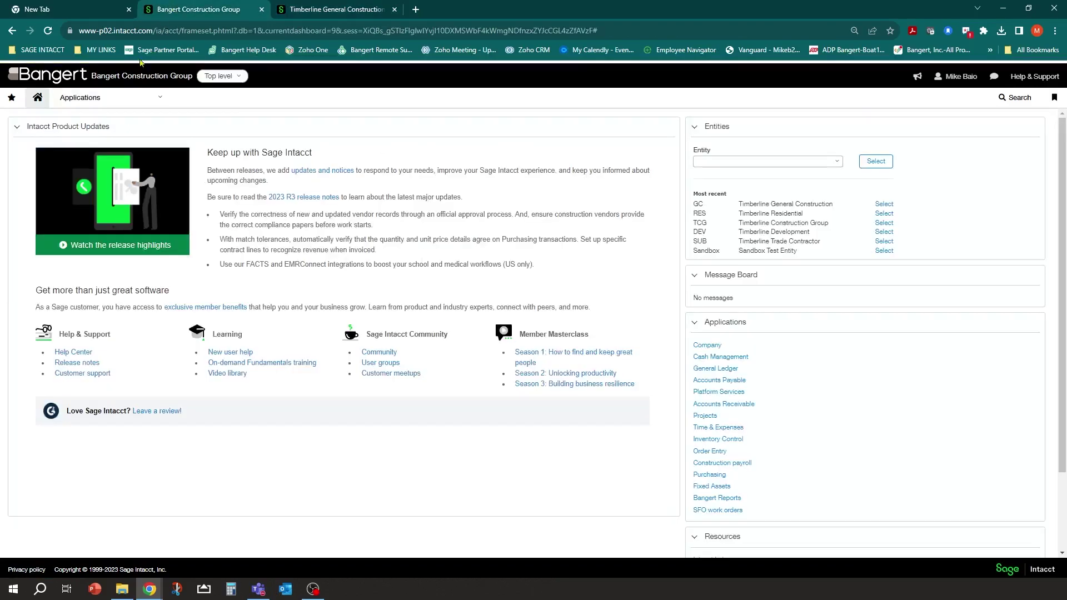
{"action": "left_click", "coordinate": [111, 97]}
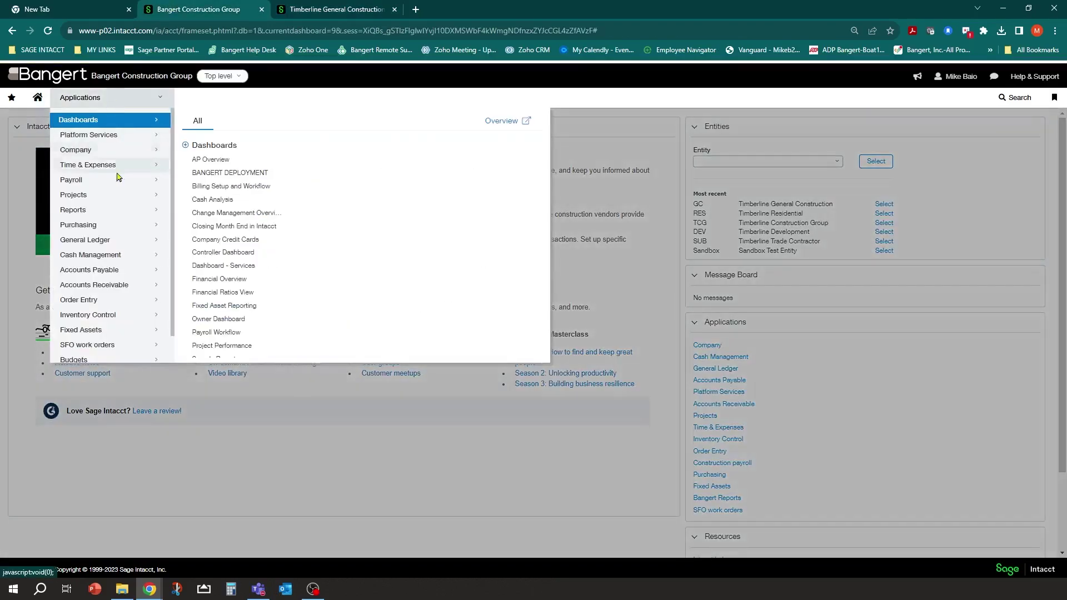
{"action": "left_click", "coordinate": [111, 135]}
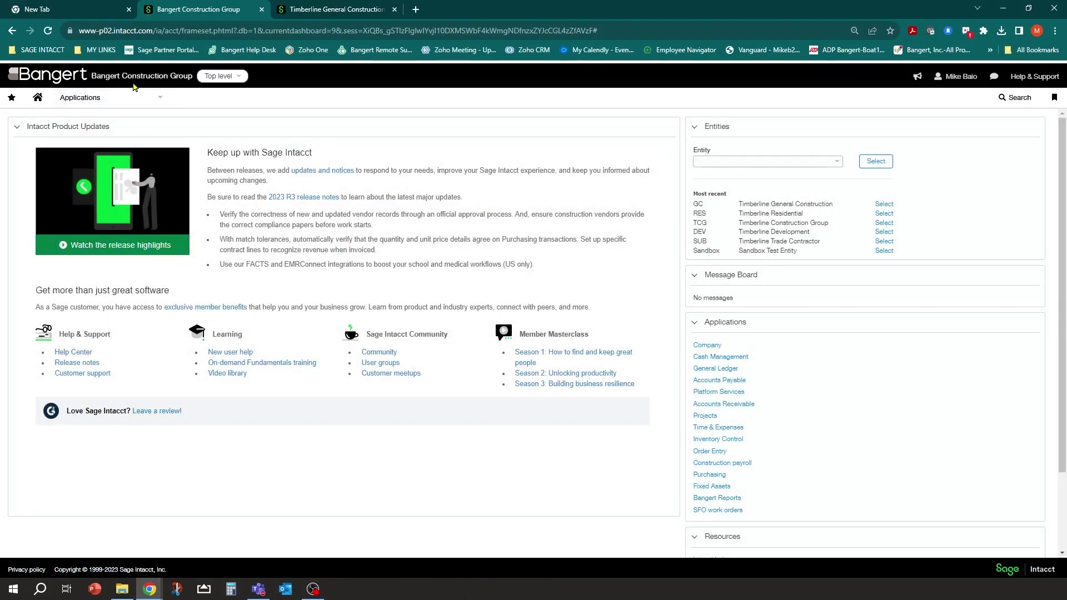
{"action": "left_click", "coordinate": [295, 9]}
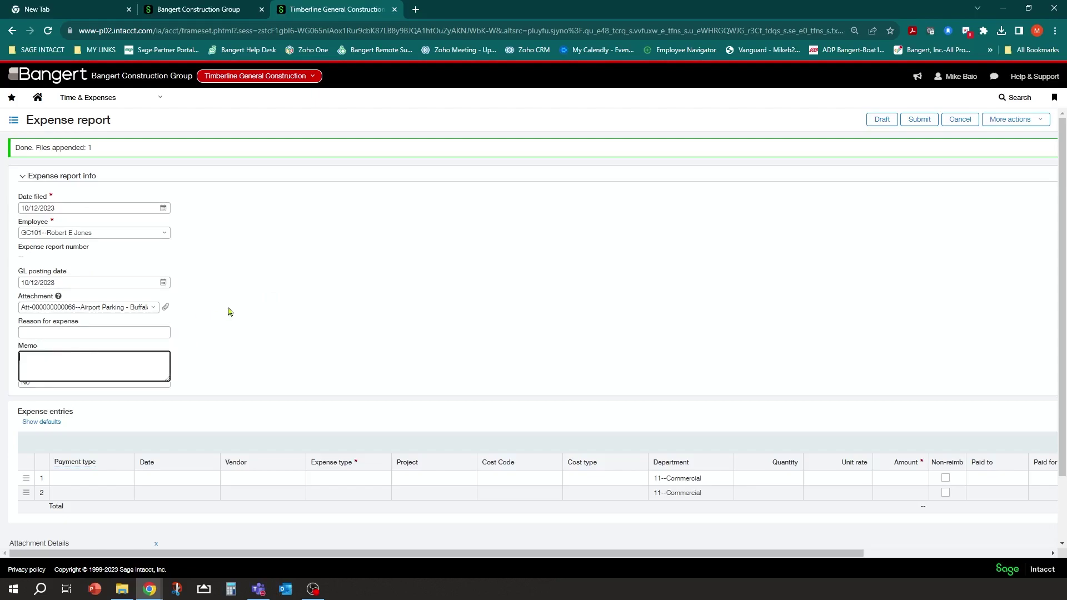
Set the first expense entry's payment type to Citi Credit Card and its date to 10/12/2023.
{"action": "scroll", "coordinate": [230, 311], "scroll_direction": "down", "scroll_amount": 1}
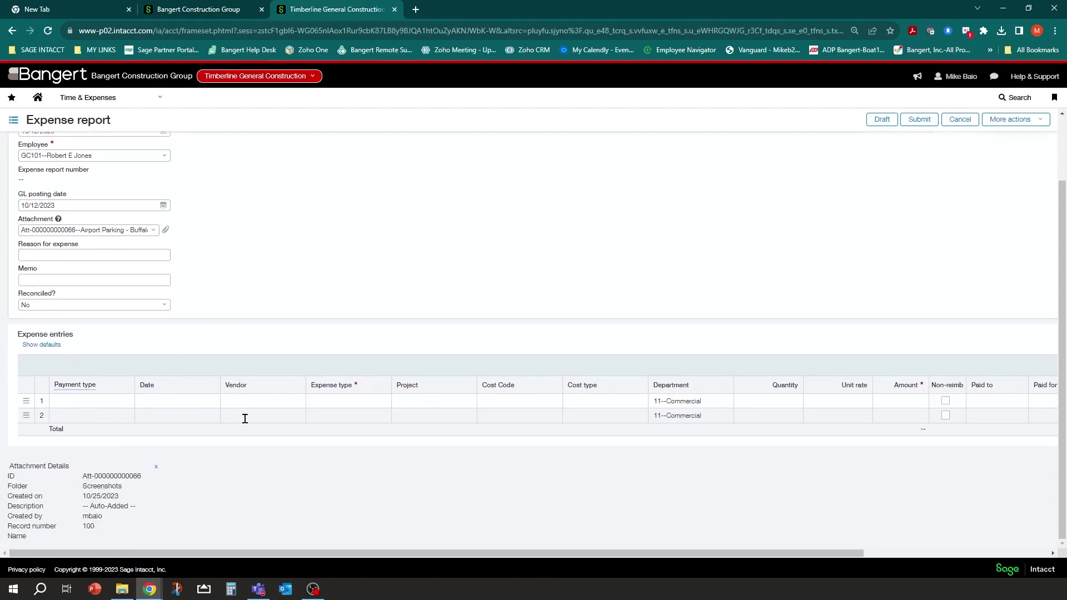
{"action": "left_click", "coordinate": [103, 401]}
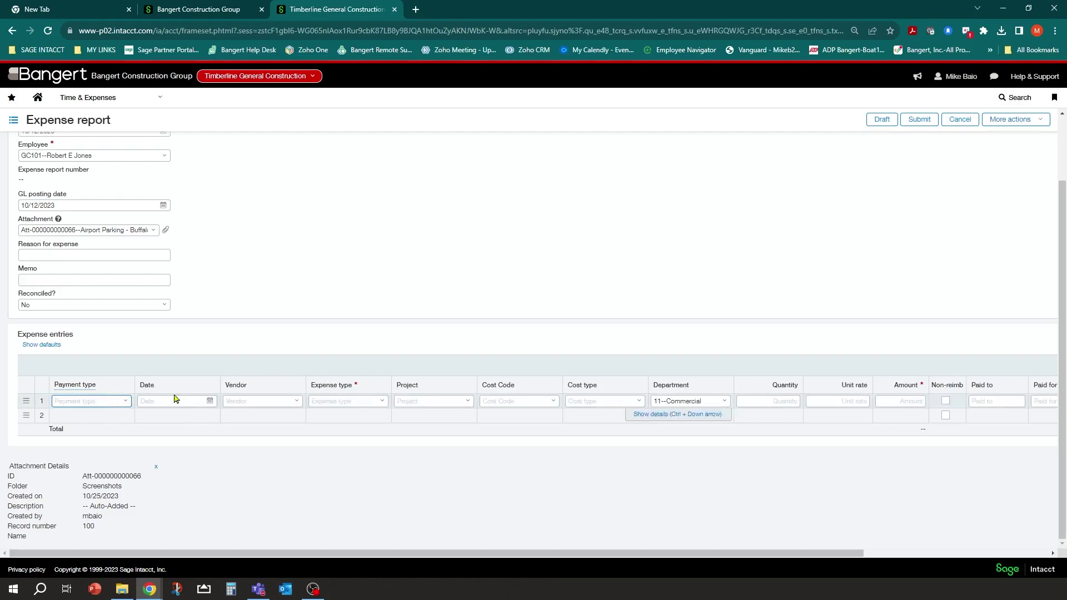
{"action": "left_click", "coordinate": [126, 402]}
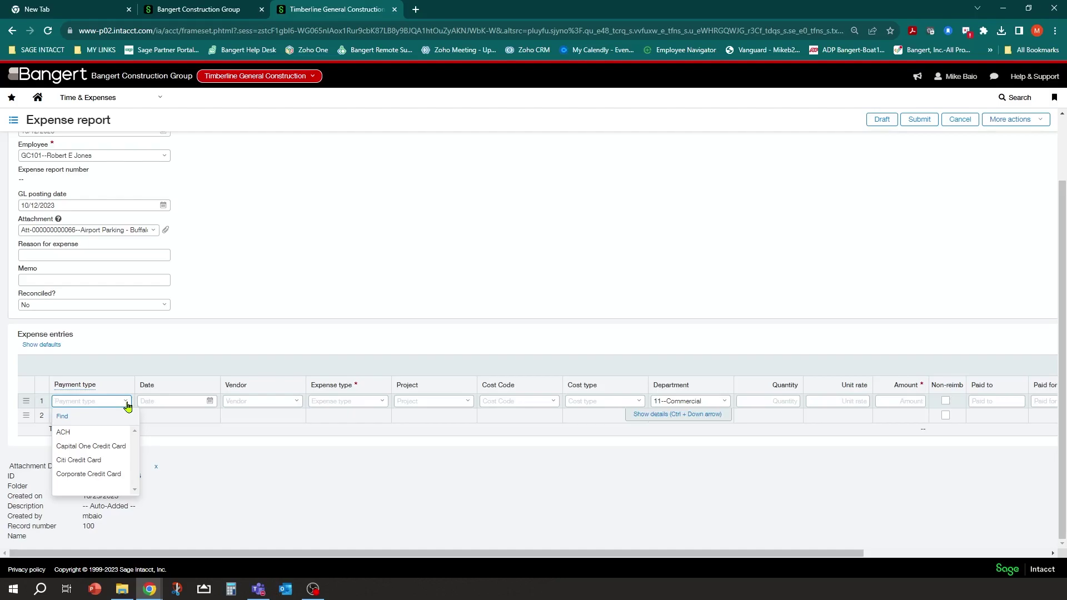
{"action": "left_click", "coordinate": [76, 461]}
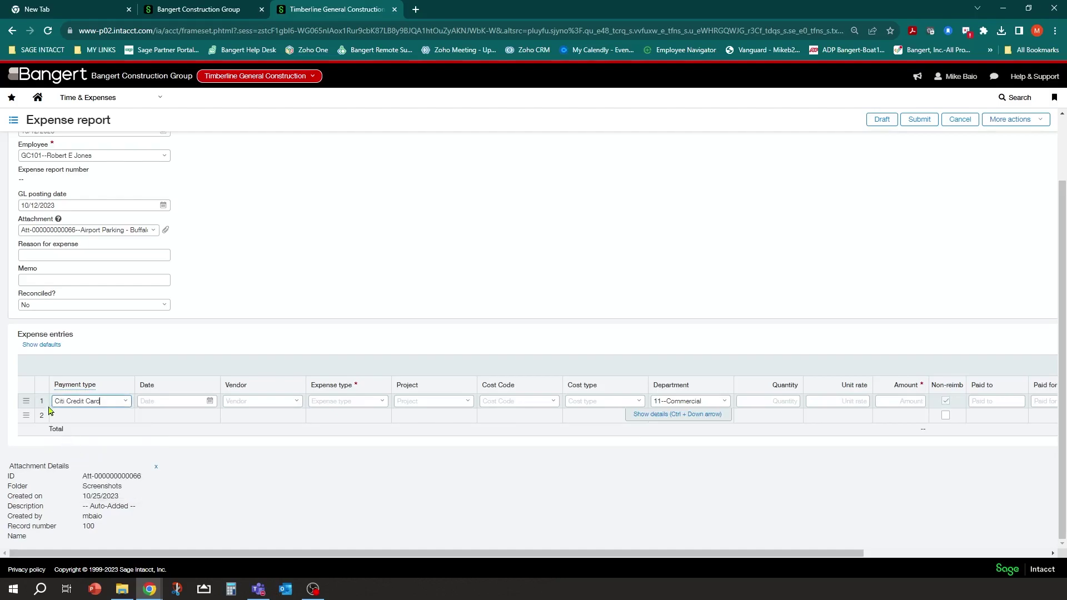
{"action": "key", "text": "Tab"}
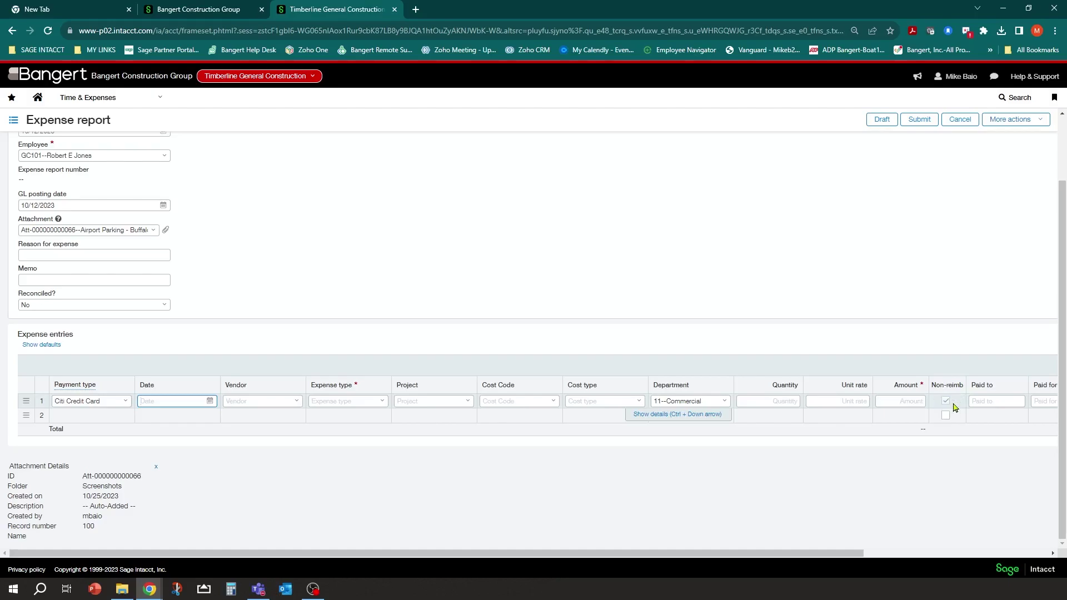
{"action": "left_click", "coordinate": [210, 401]}
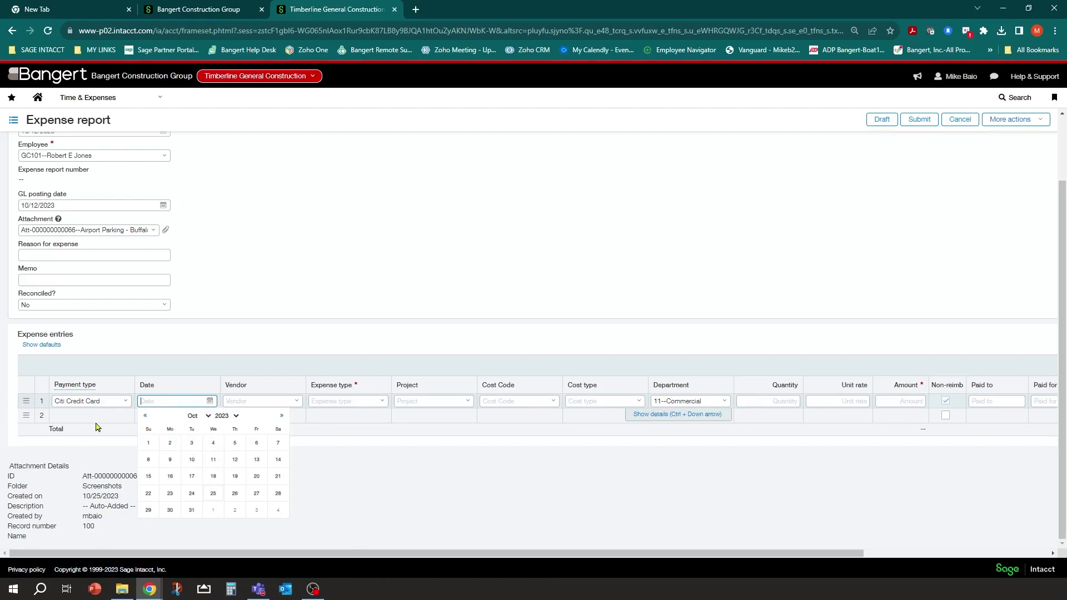
{"action": "left_click", "coordinate": [238, 464]}
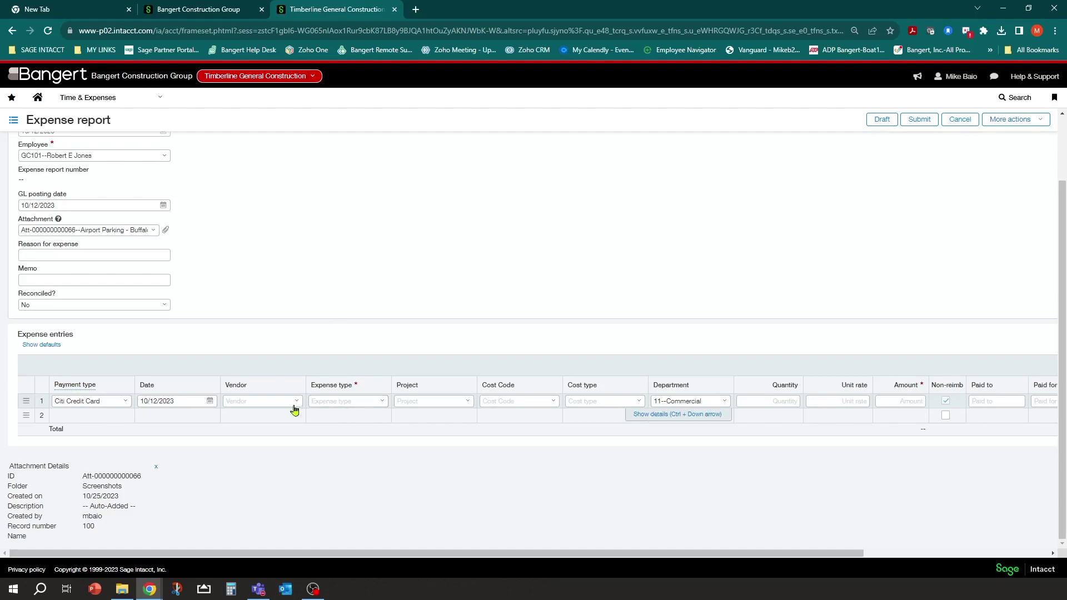
Assign vendor V00001--Lowe's and the Materials expense type to the first expense entry.
{"action": "left_click", "coordinate": [251, 401]}
{"action": "left_click", "coordinate": [297, 401]}
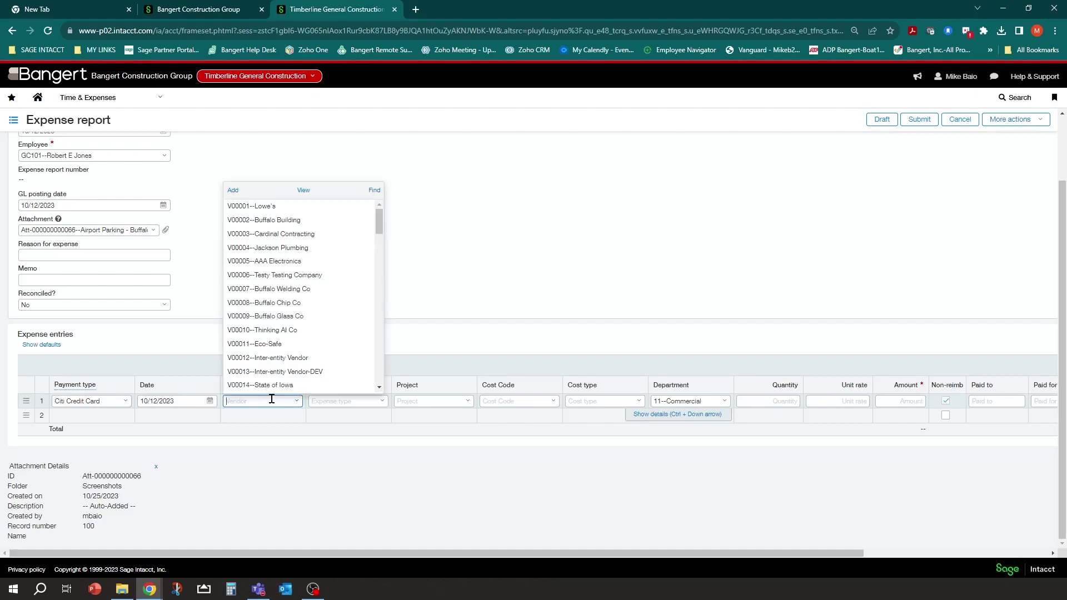
{"action": "type", "text": "low"}
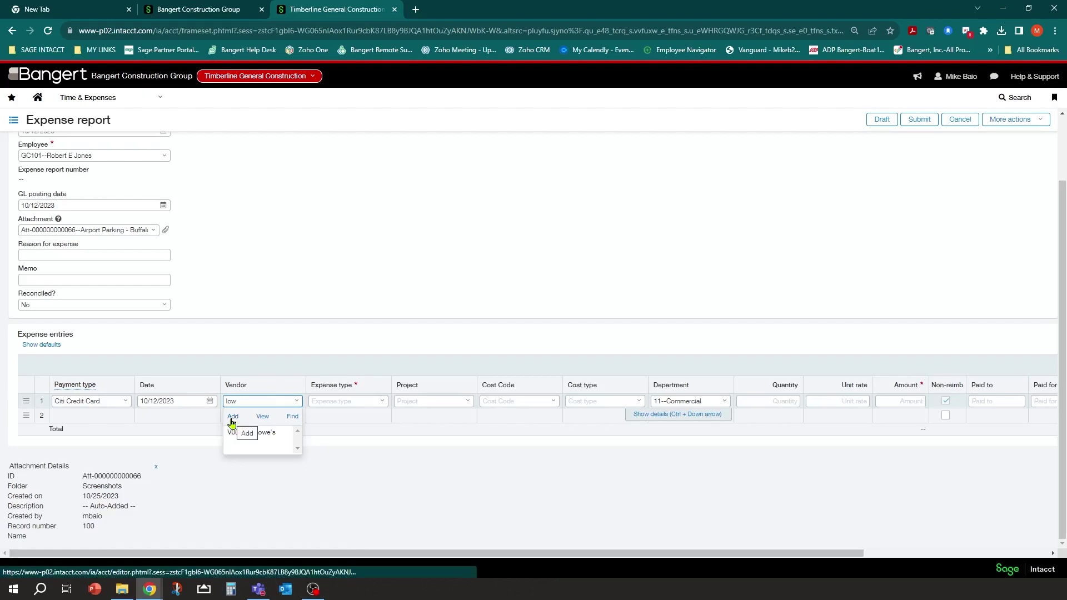
{"action": "left_click", "coordinate": [260, 437]}
{"action": "key", "text": "Tab"}
{"action": "left_click", "coordinate": [383, 406]}
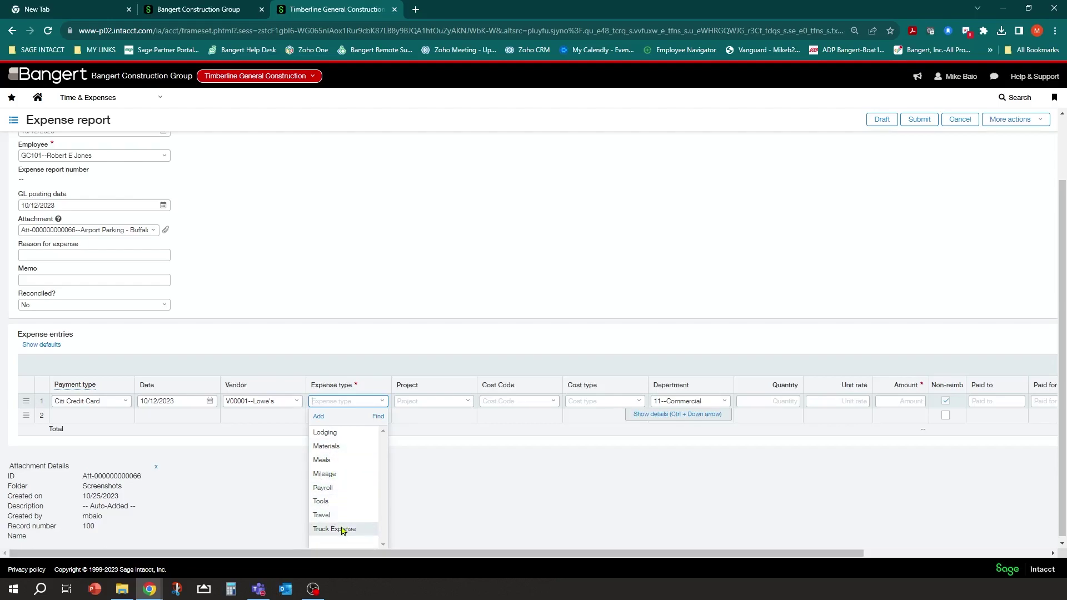
{"action": "left_click", "coordinate": [333, 446]}
{"action": "key", "text": "Tab"}
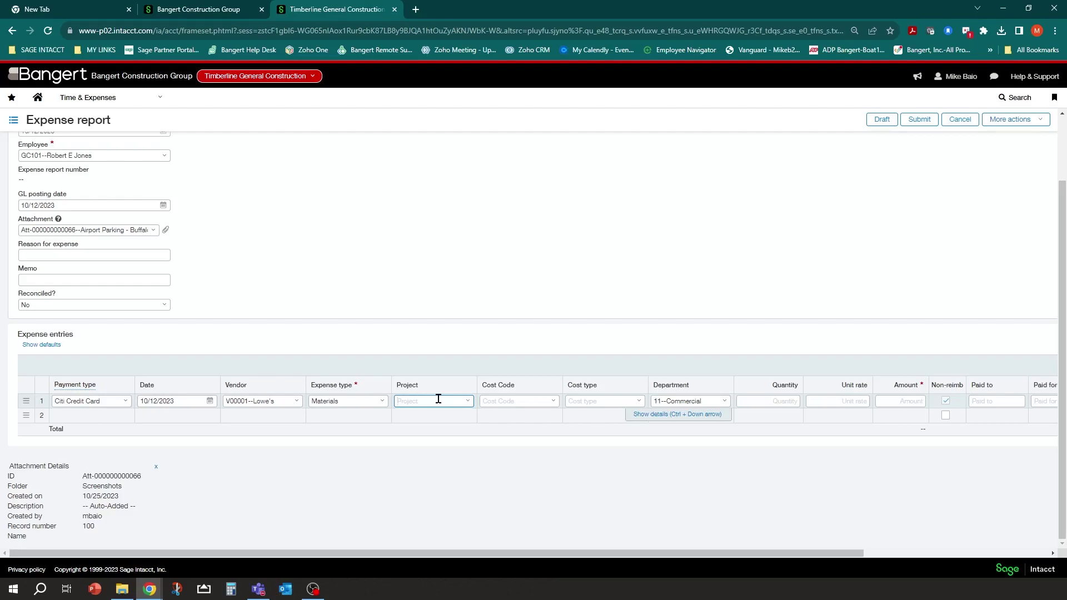
Assign project 20-001--LaQuinta - Houston, cost code G07-310--Shingles and cost type MAT--Materials to the first expense entry.
{"action": "left_click", "coordinate": [466, 404]}
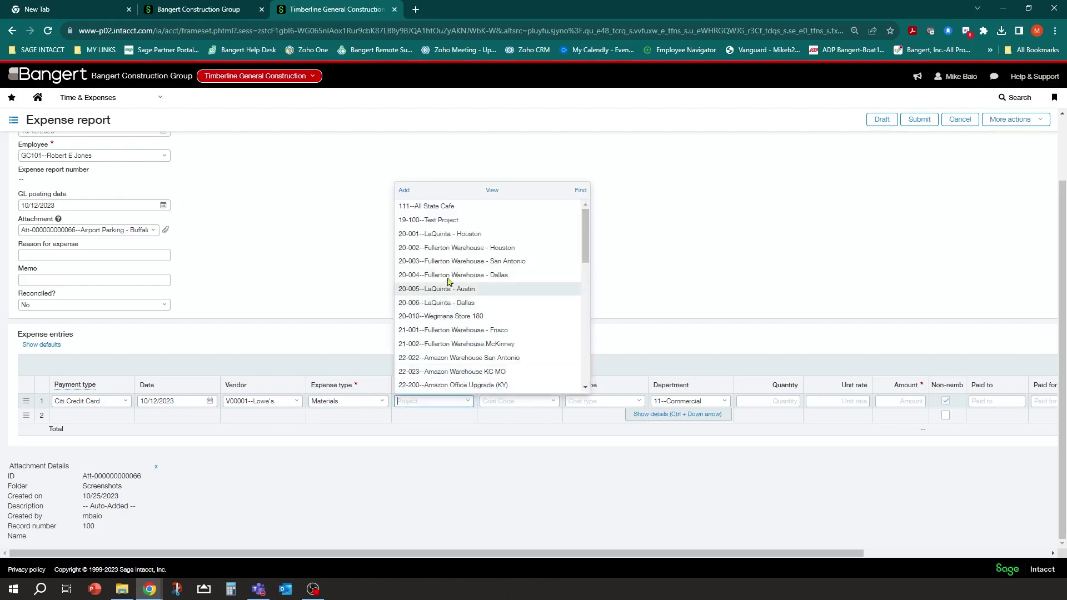
{"action": "left_click", "coordinate": [452, 234]}
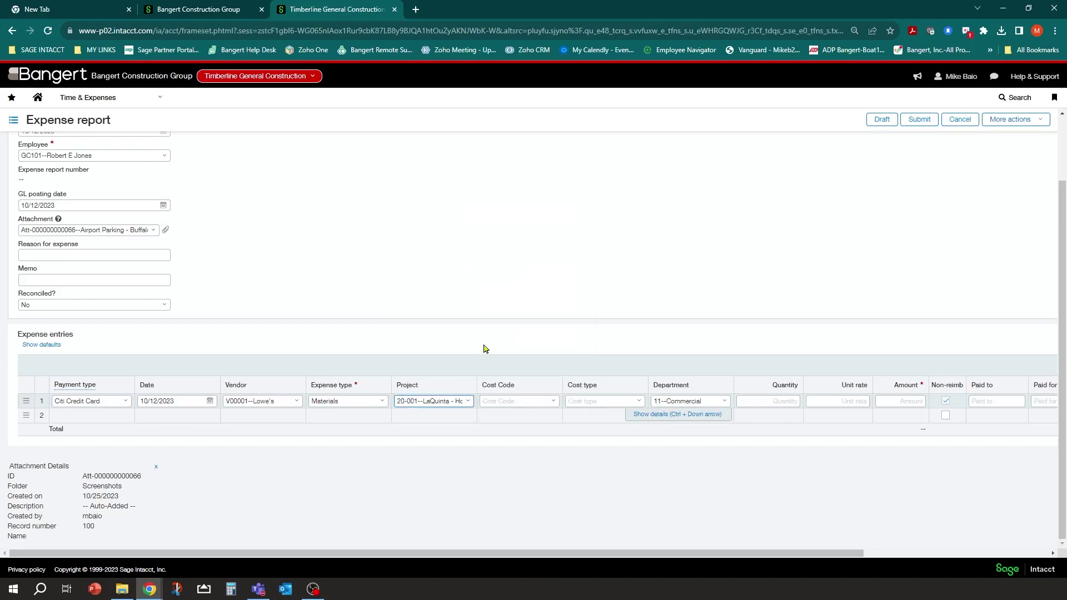
{"action": "left_click", "coordinate": [552, 401]}
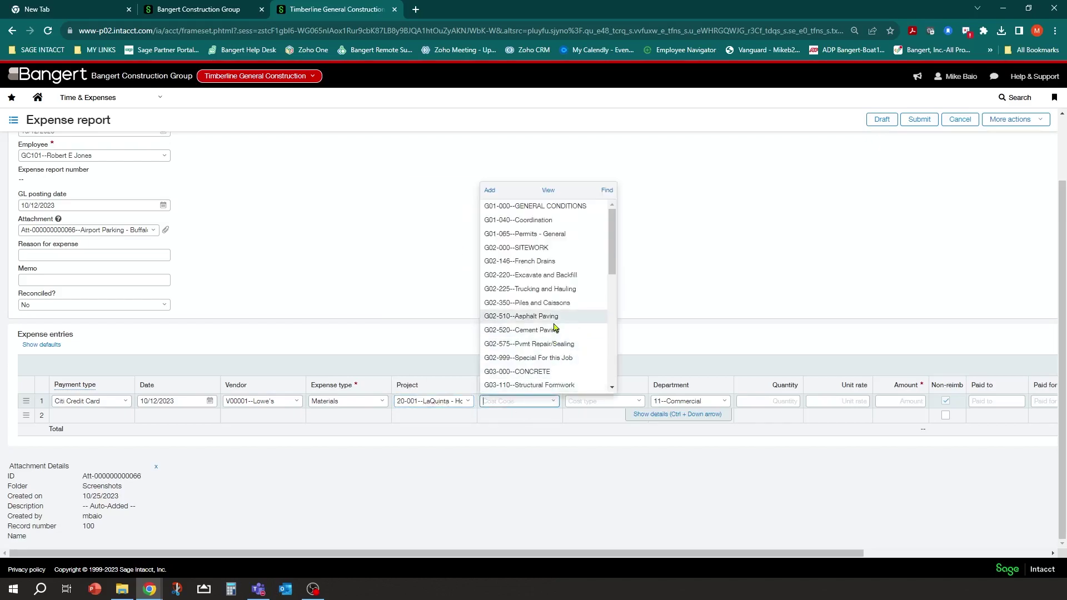
{"action": "scroll", "coordinate": [565, 356], "scroll_direction": "down", "scroll_amount": 3}
{"action": "scroll", "coordinate": [566, 345], "scroll_direction": "down", "scroll_amount": 3}
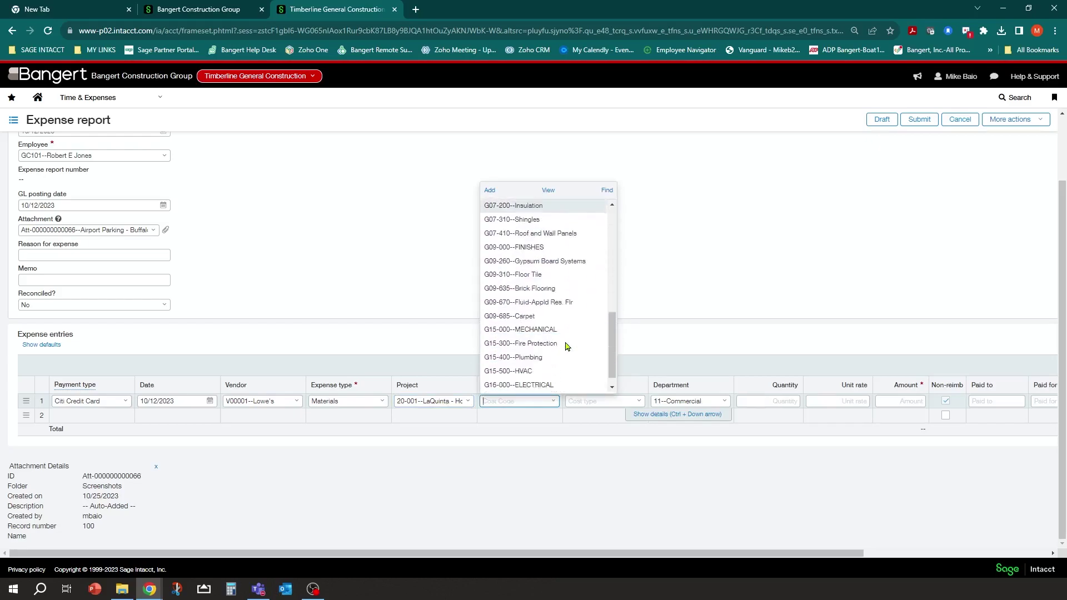
{"action": "scroll", "coordinate": [567, 341], "scroll_direction": "up", "scroll_amount": 2}
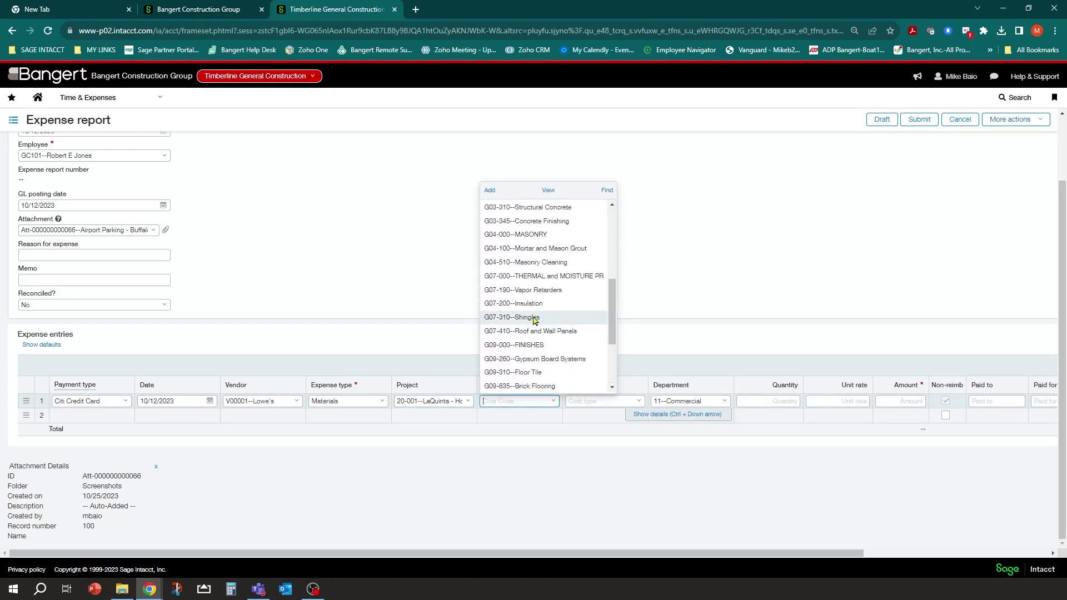
{"action": "left_click", "coordinate": [548, 320]}
{"action": "left_click", "coordinate": [642, 402]}
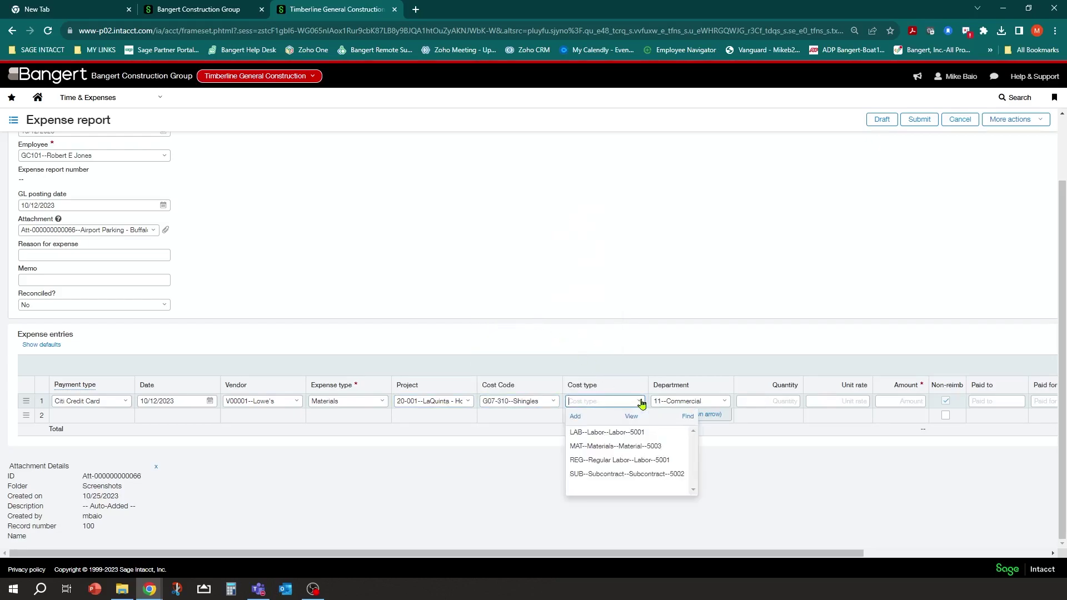
{"action": "left_click", "coordinate": [609, 447]}
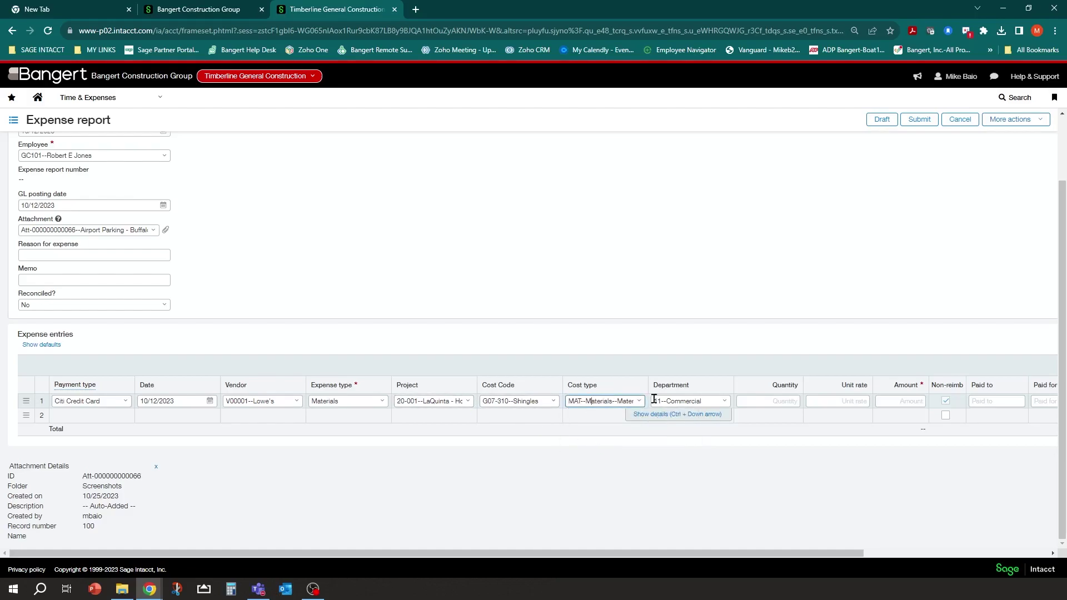
Keep the 11--Commercial department and set the first expense entry's quantity to 3 and unit rate to 40.
{"action": "left_click", "coordinate": [703, 400]}
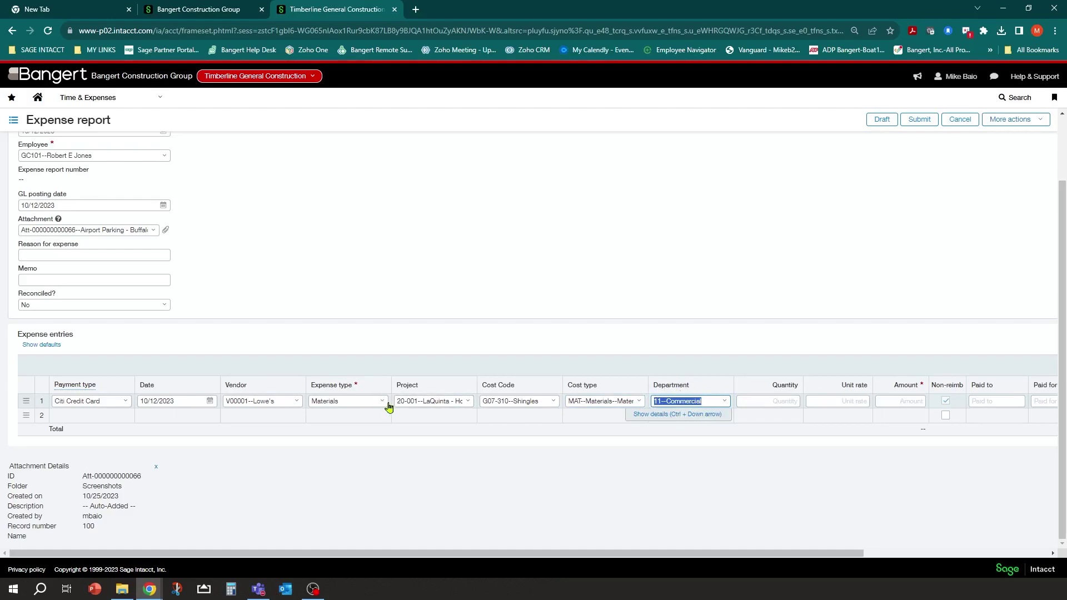
{"action": "key", "text": "Tab"}
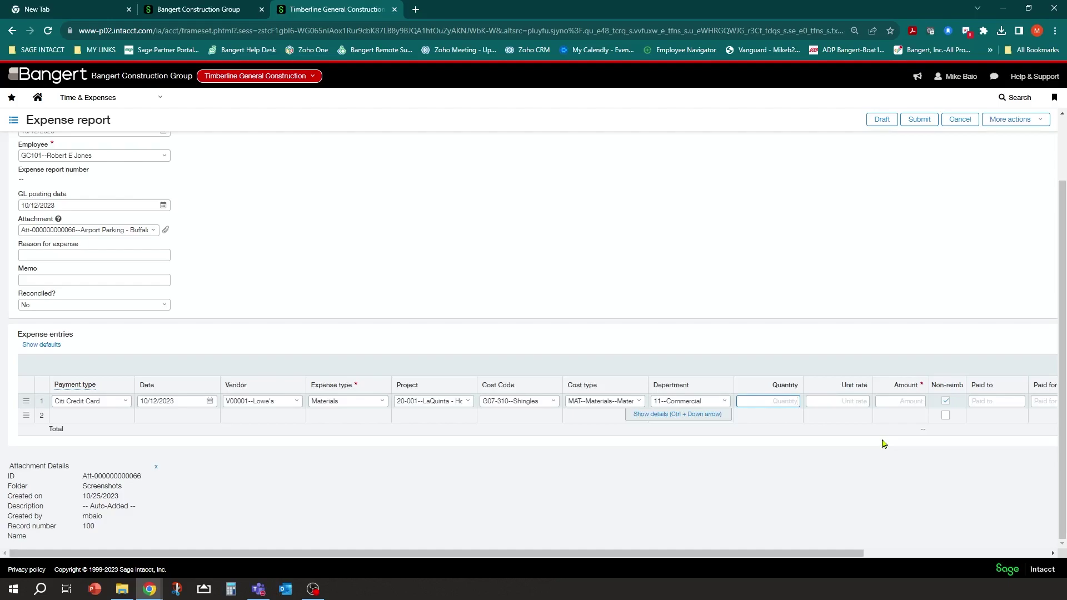
{"action": "type", "text": "3"}
{"action": "key", "text": "Tab"}
{"action": "type", "text": "40"}
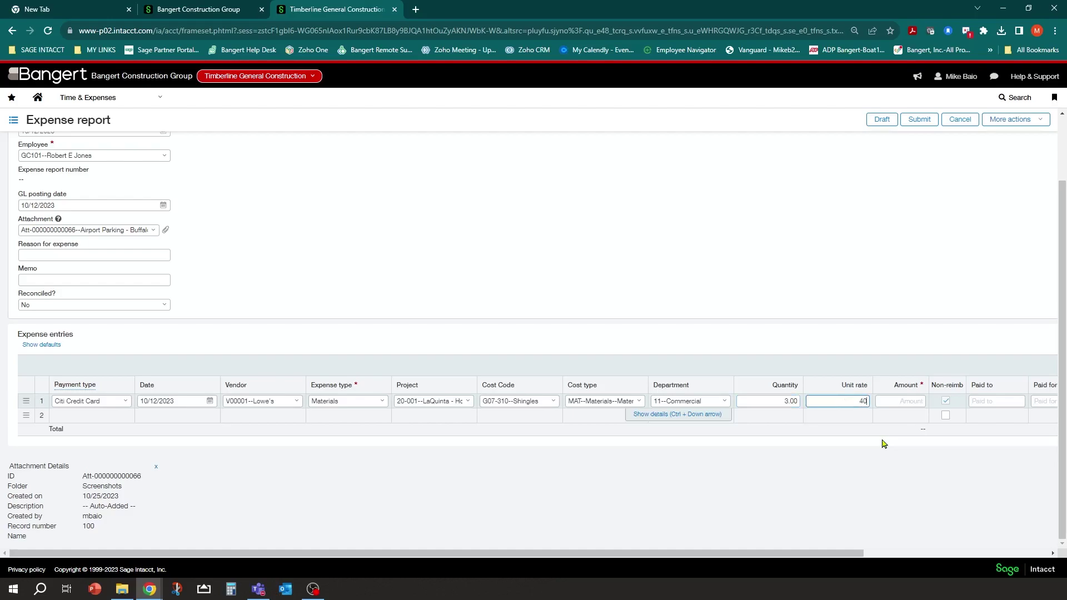
{"action": "key", "text": "Tab"}
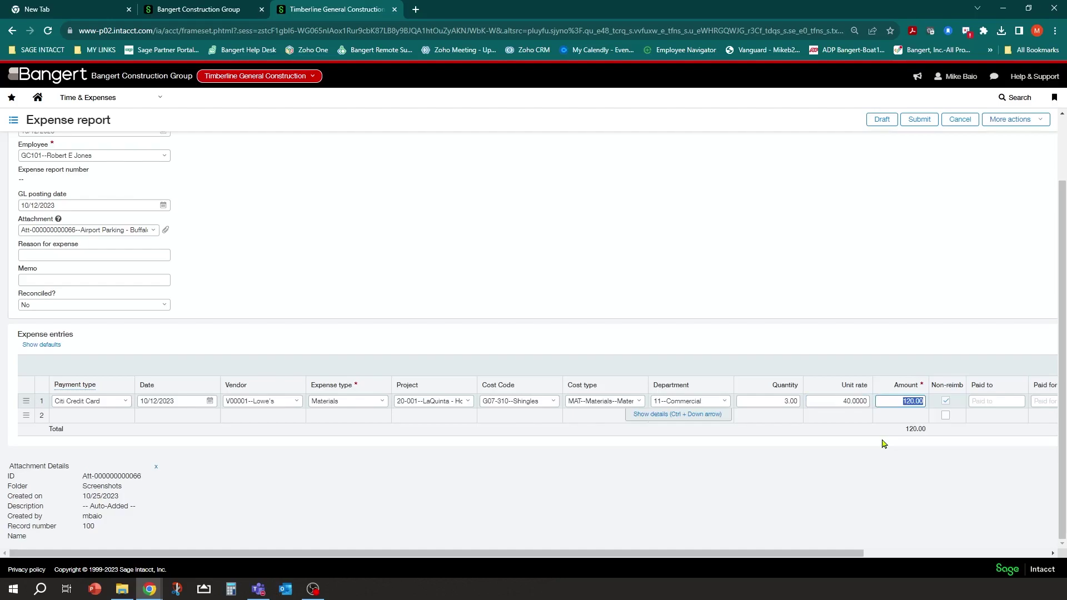
Review the first expense entry's Paid to, Paid for, Location and Linked to credit card txn fields.
{"action": "left_click", "coordinate": [1052, 553]}
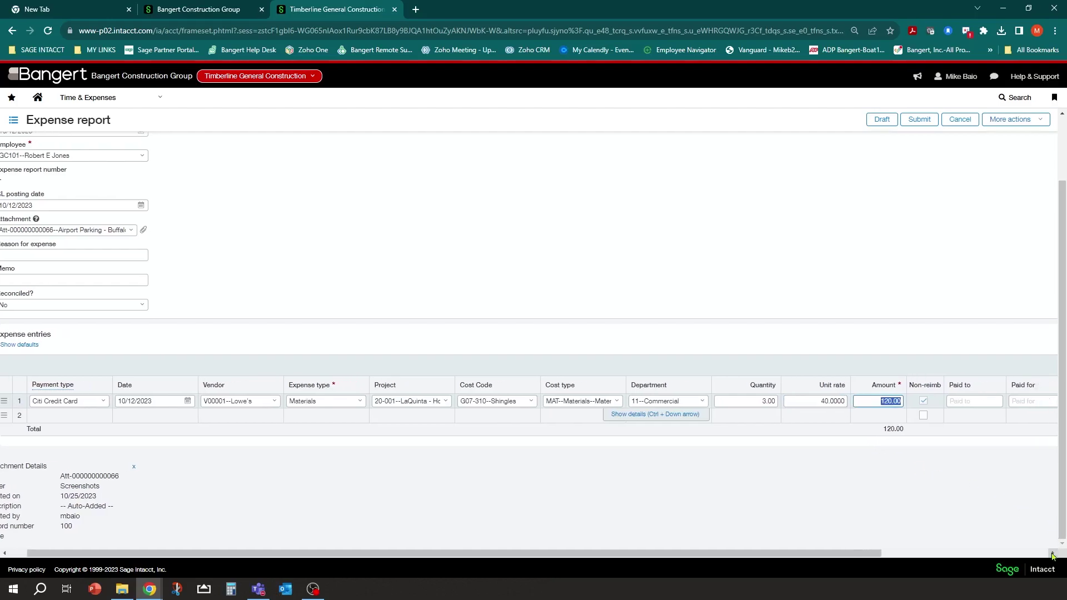
{"action": "left_click", "coordinate": [1052, 553]}
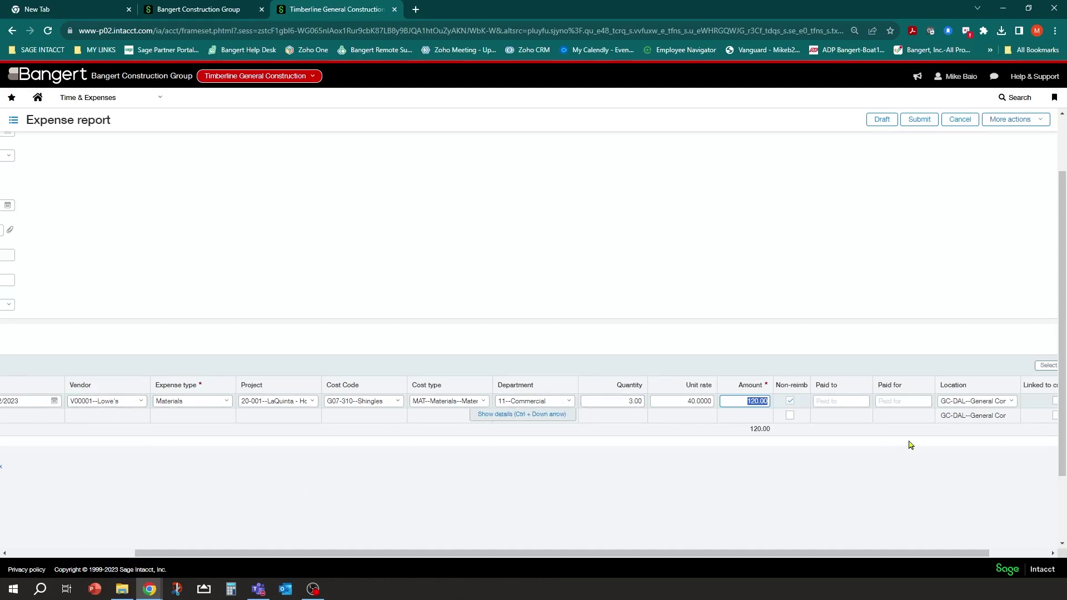
{"action": "left_click", "coordinate": [856, 402]}
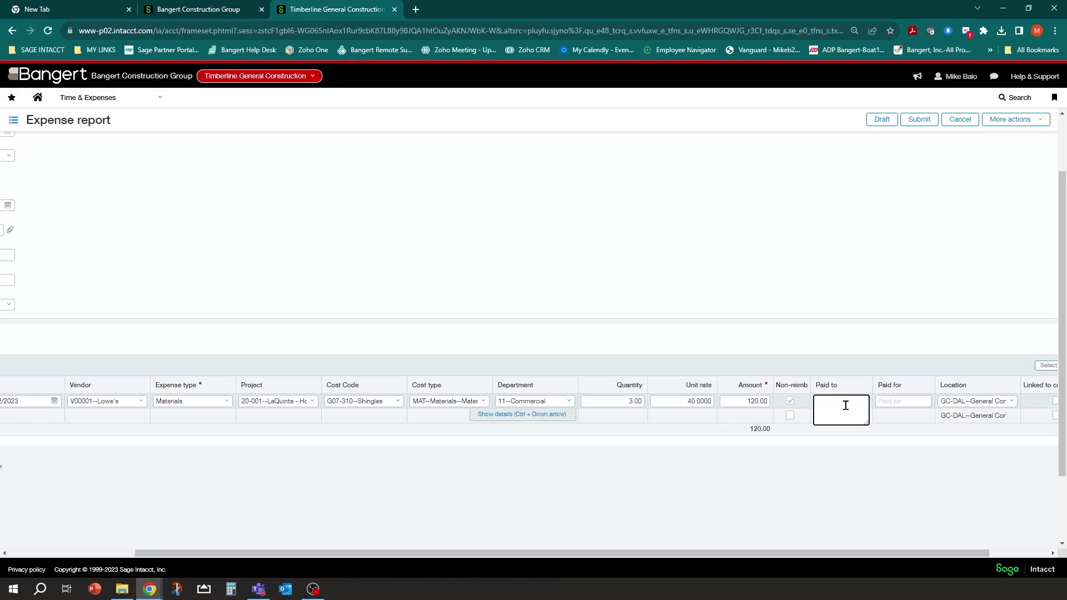
{"action": "left_click", "coordinate": [897, 403]}
{"action": "key", "text": "Tab"}
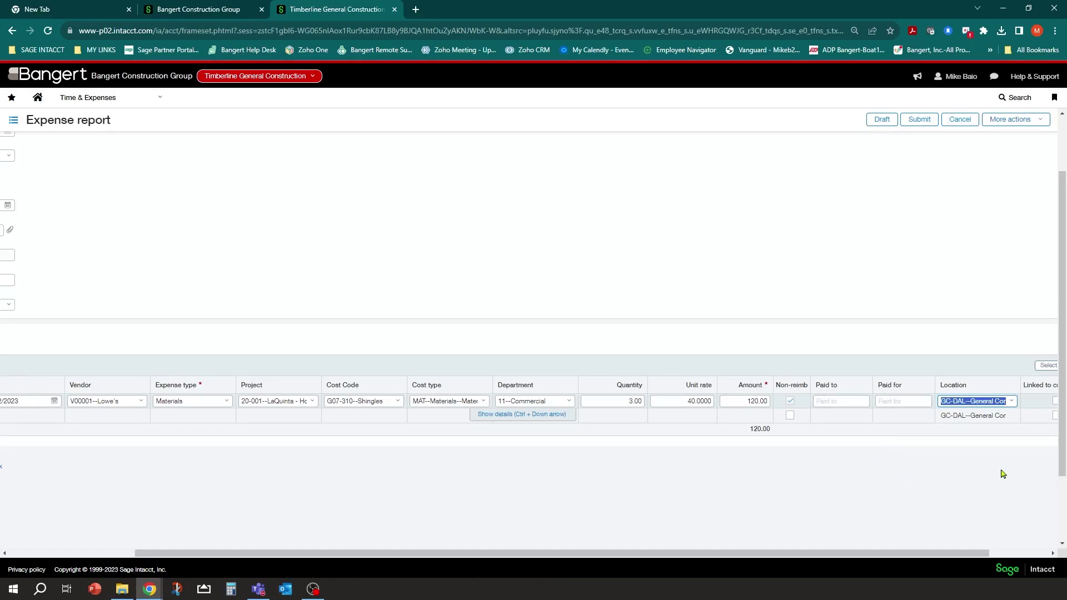
{"action": "left_click", "coordinate": [1019, 553]}
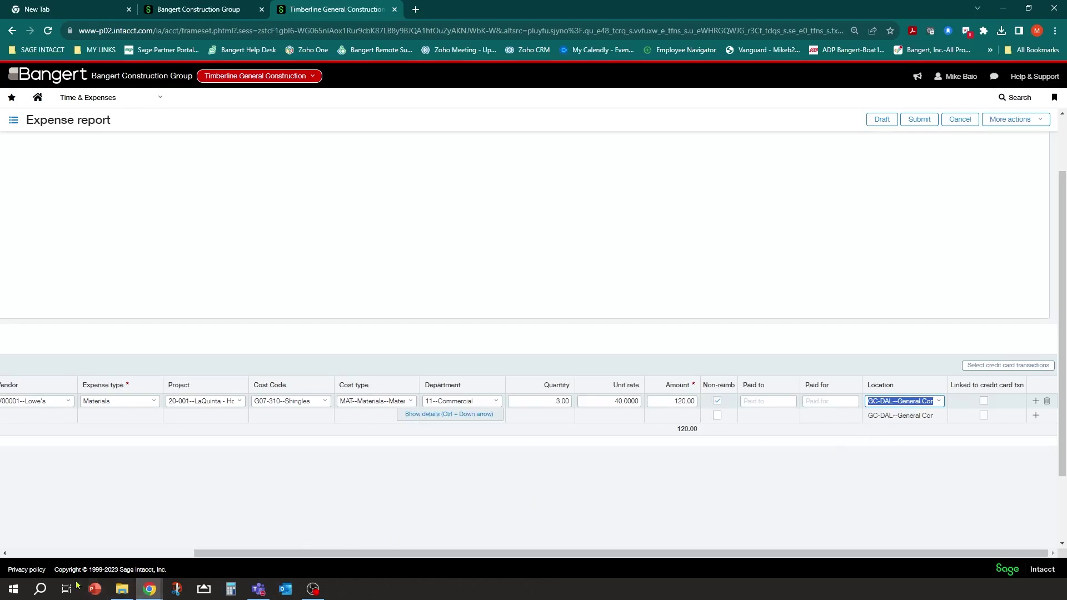
{"action": "key", "text": "Tab"}
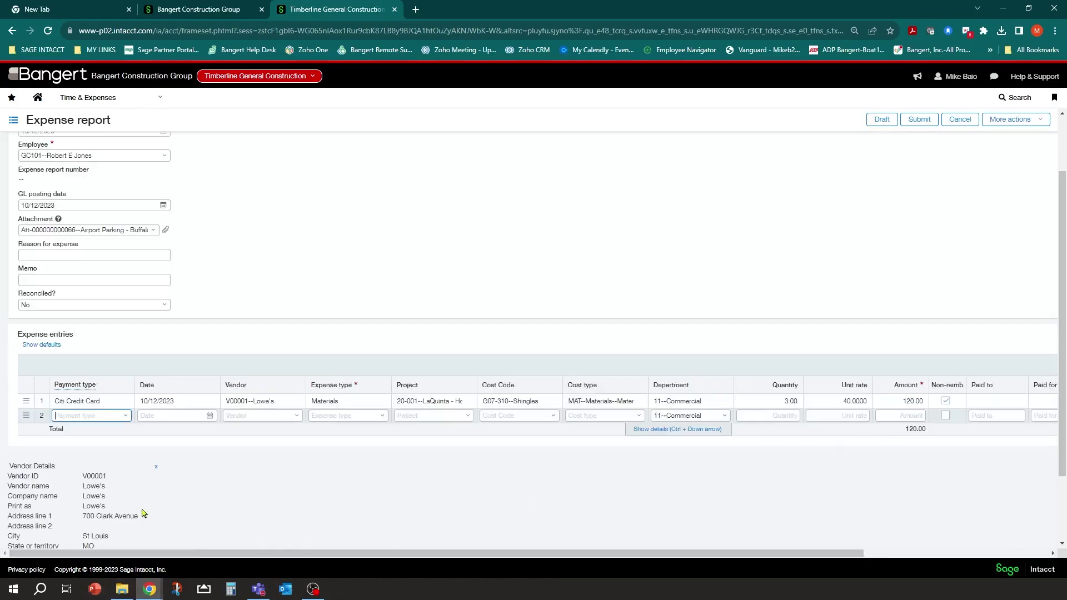
{"action": "left_click", "coordinate": [101, 402]}
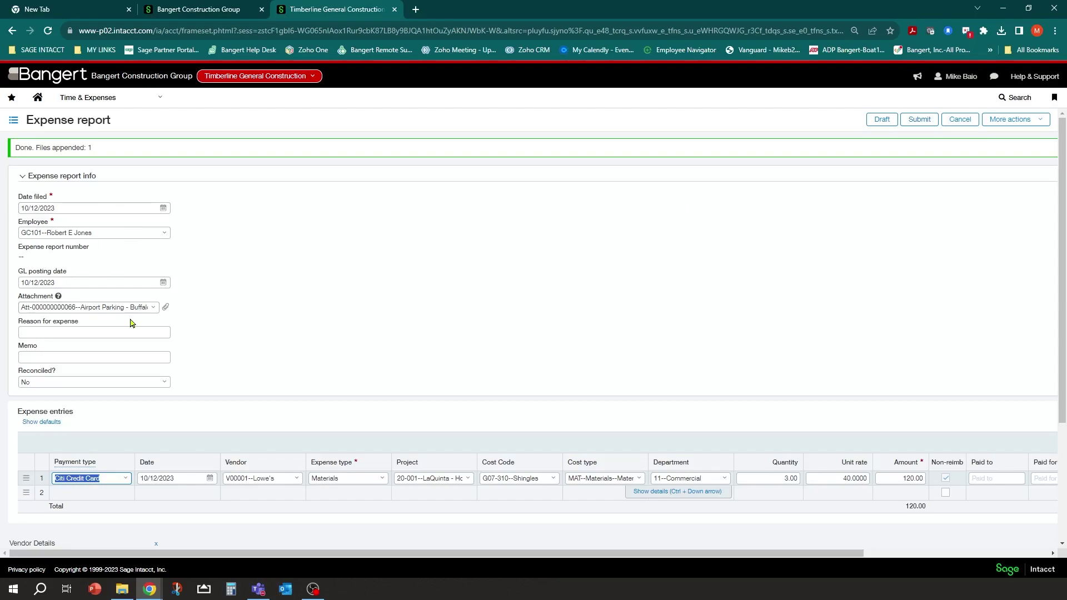
Submit the expense report, view the 10/12/2023 report with the attachment from the staff expenses list, and return to the list.
{"action": "left_click", "coordinate": [920, 124]}
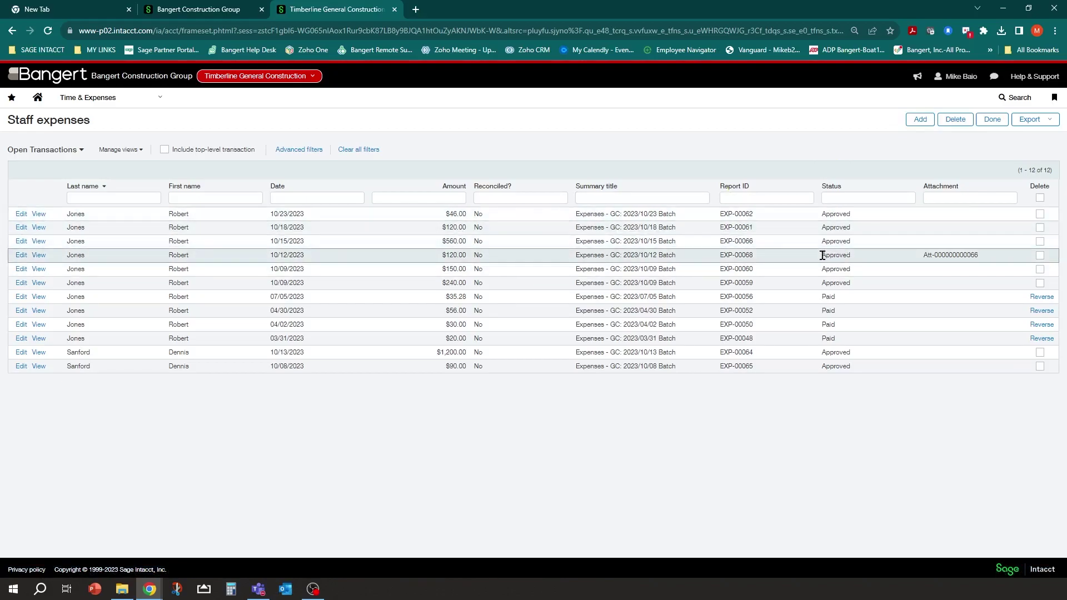
{"action": "left_click_drag", "start_coordinate": [922, 257], "coordinate": [978, 257]}
{"action": "left_click_drag", "start_coordinate": [443, 256], "coordinate": [472, 255]}
{"action": "left_click", "coordinate": [39, 256]}
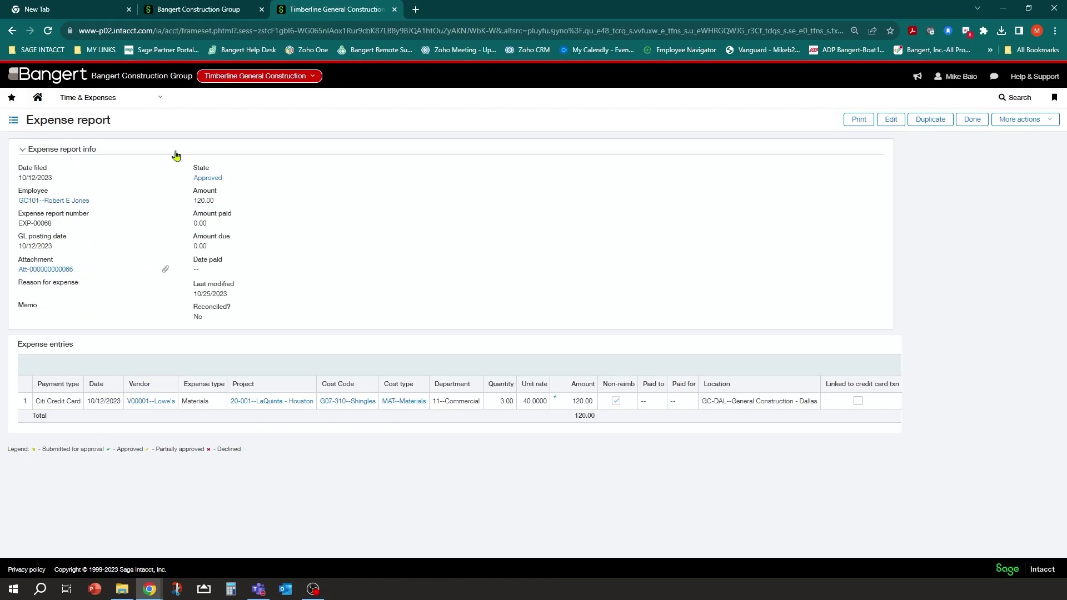
{"action": "left_click", "coordinate": [972, 121]}
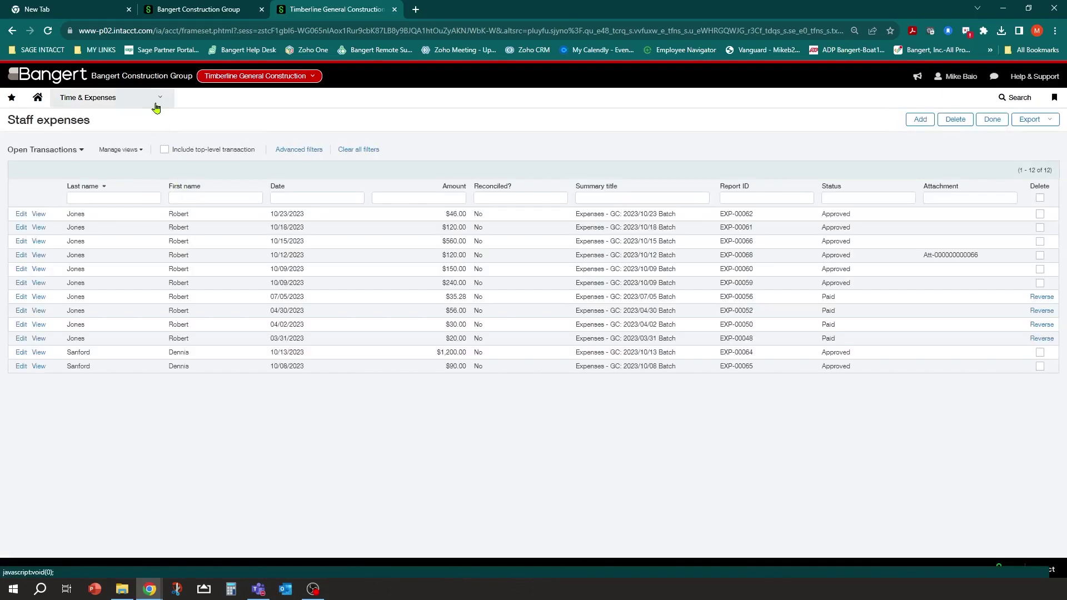
Open the Time & Expenses configuration and check the journals assigned to expenses and expense adjustments.
{"action": "left_click", "coordinate": [157, 99]}
{"action": "left_click", "coordinate": [234, 122]}
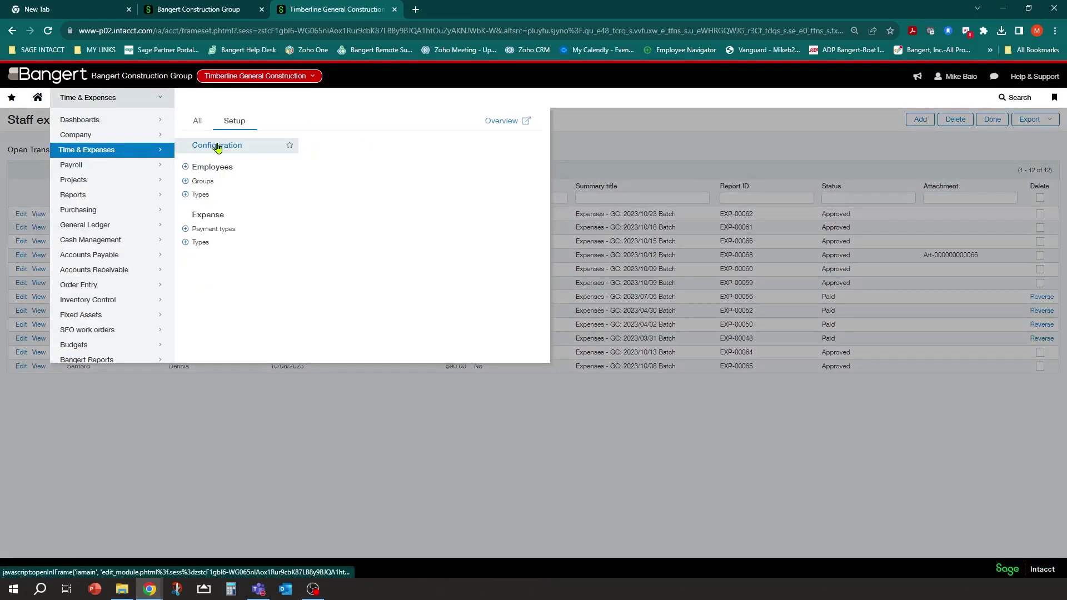
{"action": "left_click", "coordinate": [217, 145]}
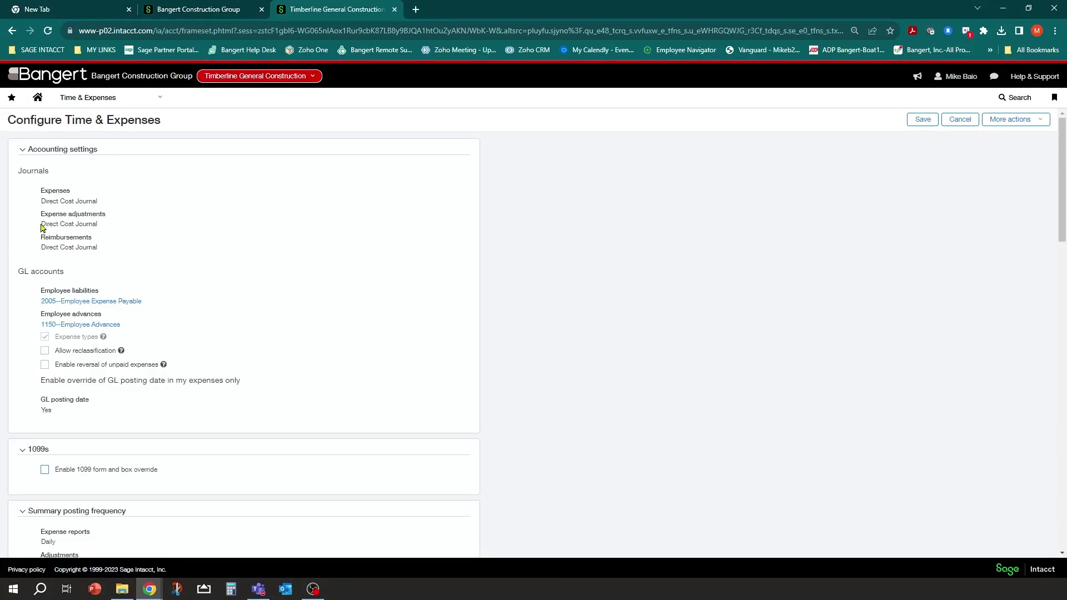
{"action": "left_click_drag", "start_coordinate": [41, 224], "coordinate": [98, 224]}
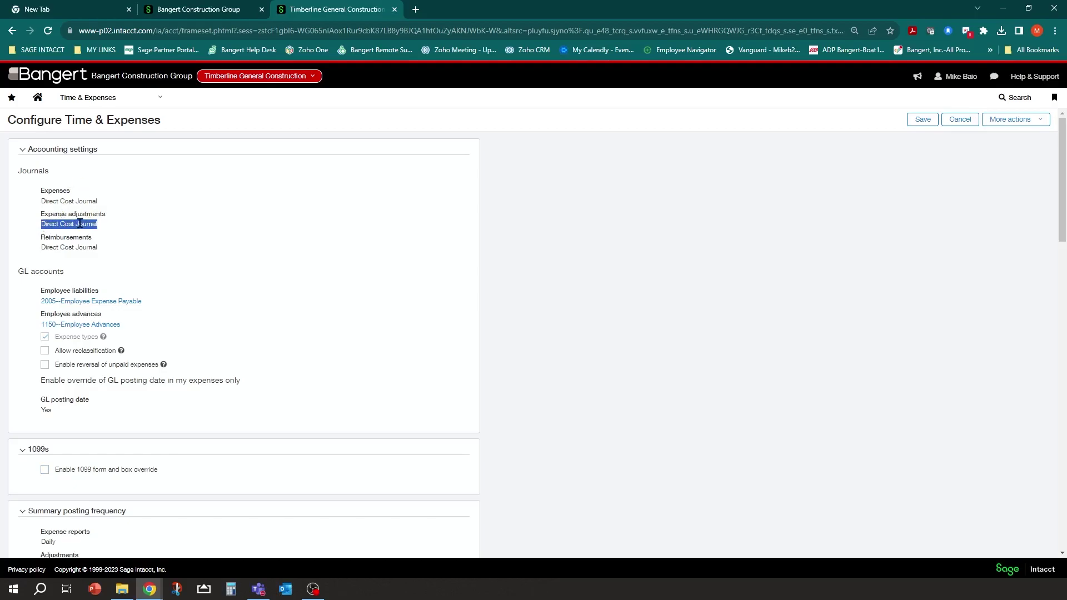
{"action": "mouse_move", "coordinate": [135, 101]}
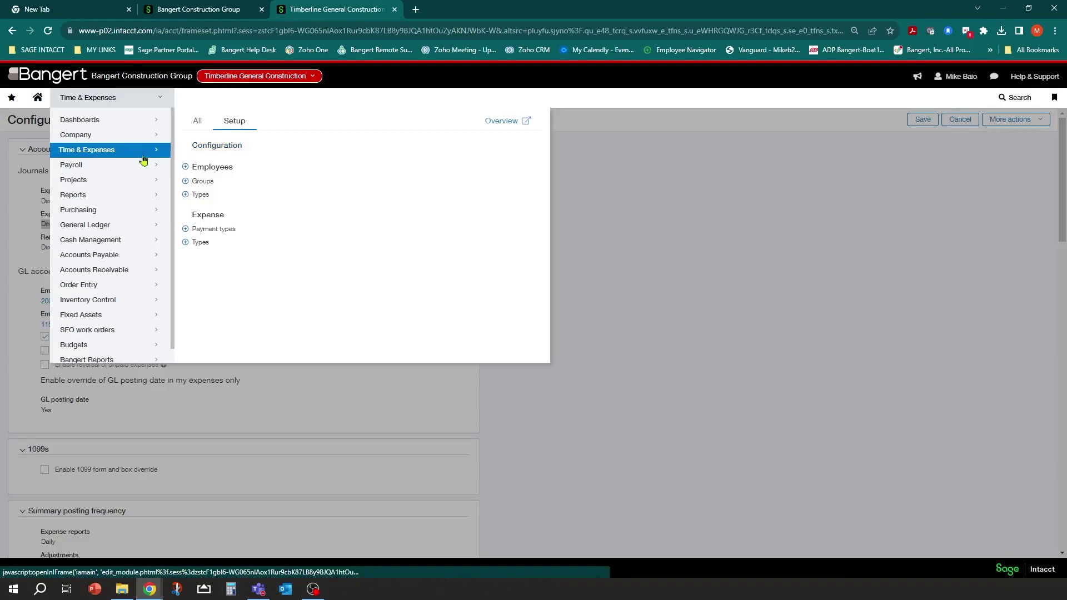
{"action": "left_click", "coordinate": [697, 194]}
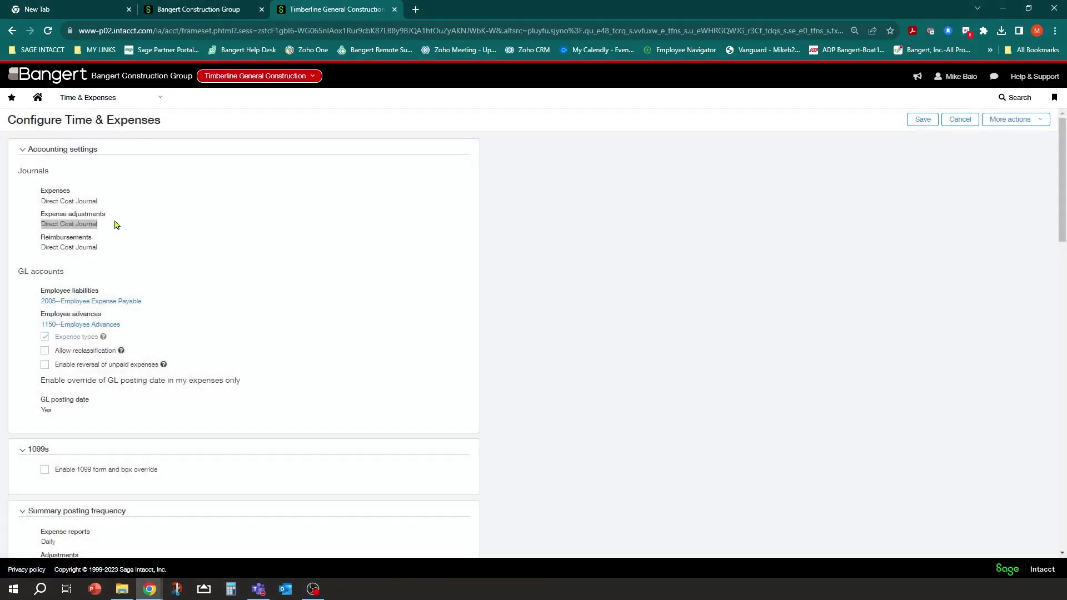
{"action": "left_click", "coordinate": [40, 218]}
{"action": "left_click_drag", "start_coordinate": [40, 204], "coordinate": [110, 205]}
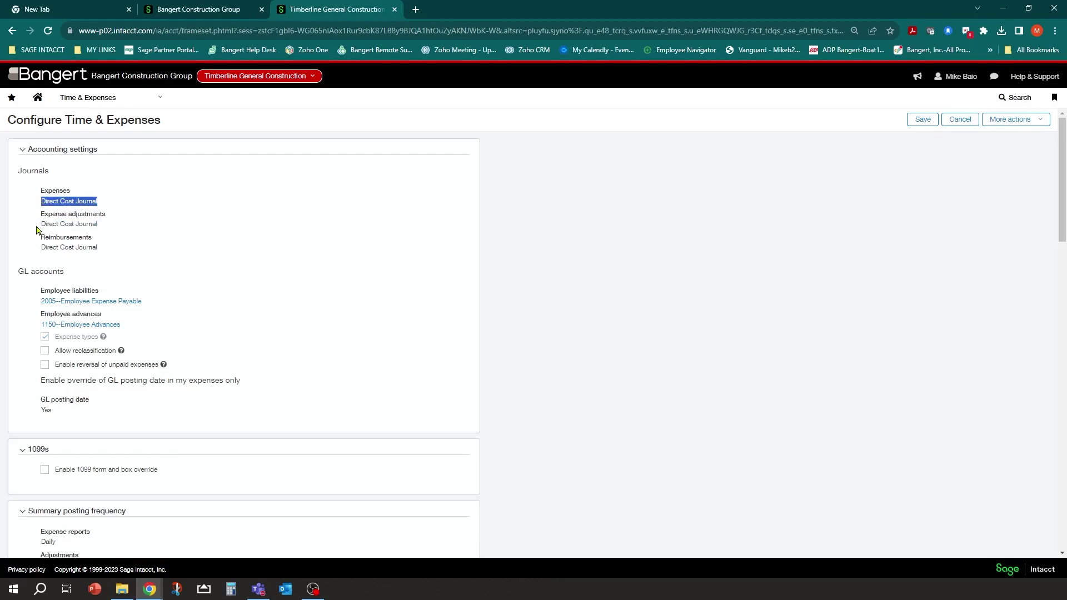
{"action": "left_click_drag", "start_coordinate": [36, 230], "coordinate": [110, 221]}
{"action": "left_click", "coordinate": [131, 219]}
Look through the General Ledger journals and view the transactions of the Direct Cost Journal.
{"action": "left_click", "coordinate": [159, 100]}
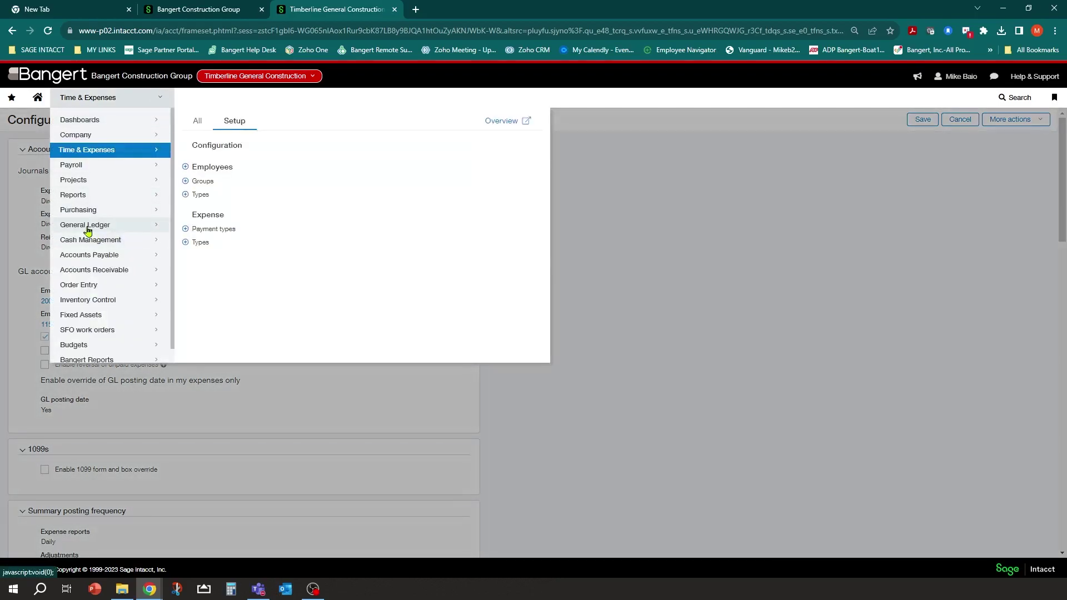
{"action": "mouse_move", "coordinate": [87, 230]}
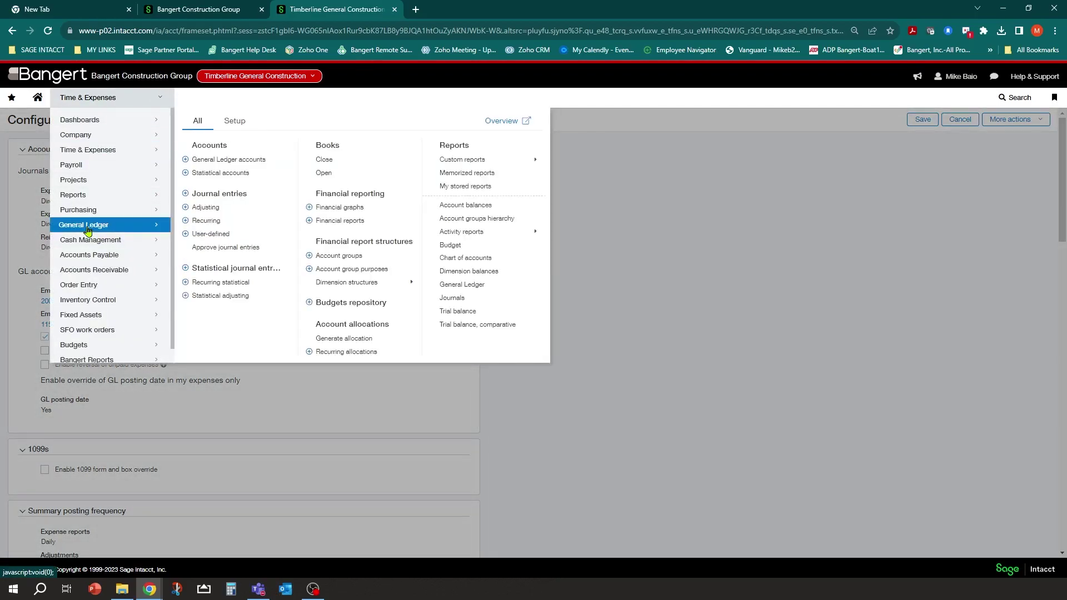
{"action": "left_click", "coordinate": [218, 194]}
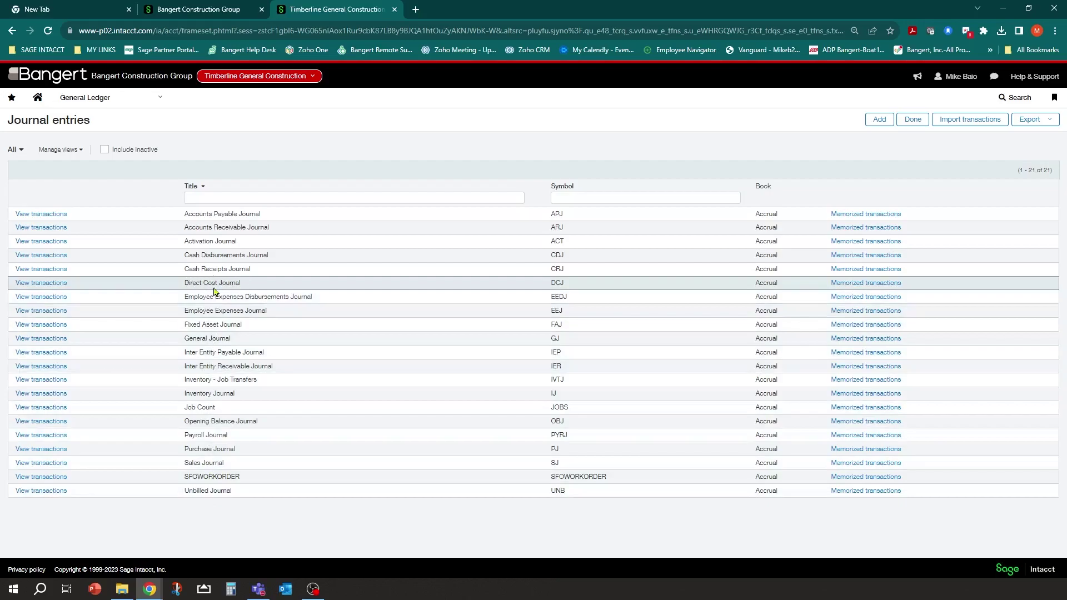
{"action": "left_click_drag", "start_coordinate": [185, 315], "coordinate": [250, 312]}
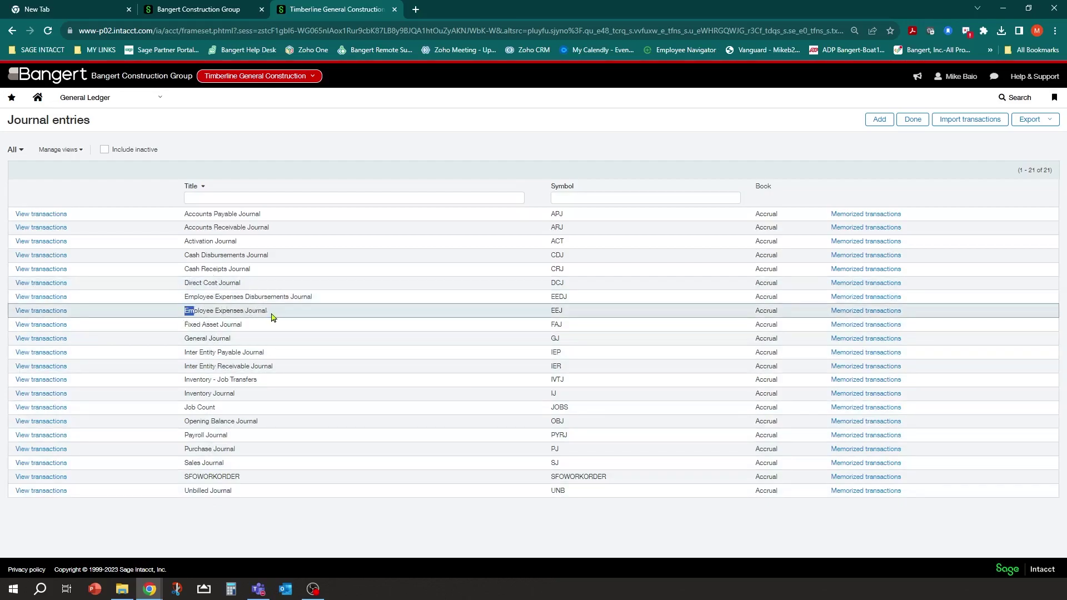
{"action": "left_click", "coordinate": [35, 284]}
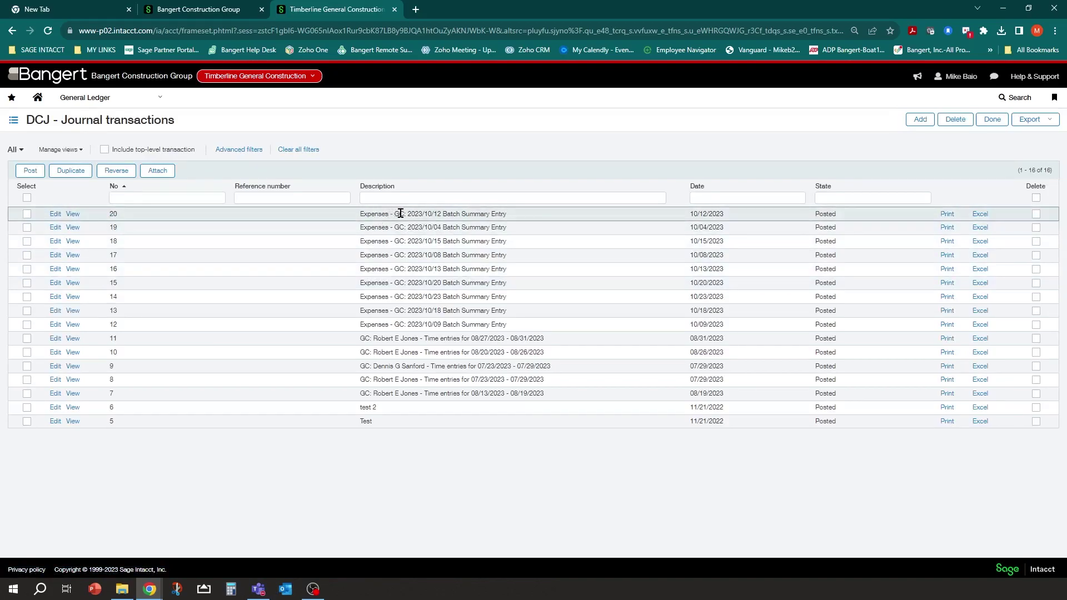
View the 10/12/2023 expense batch summary entry and examine the accounts on its credit and debit lines.
{"action": "left_click", "coordinate": [75, 215]}
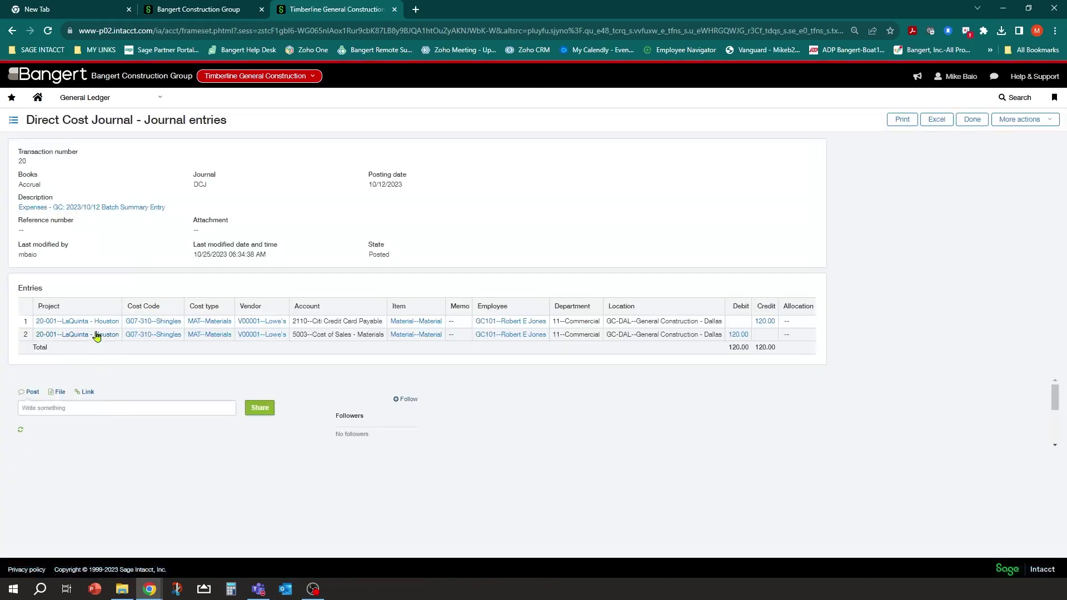
{"action": "left_click_drag", "start_coordinate": [296, 321], "coordinate": [384, 321]}
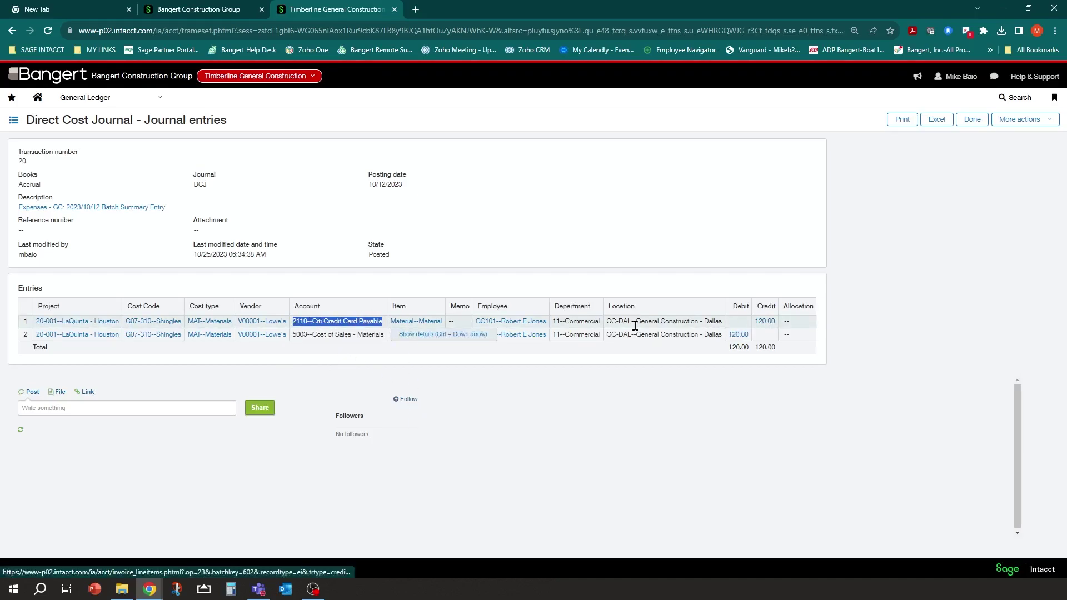
{"action": "left_click_drag", "start_coordinate": [297, 334], "coordinate": [381, 334]}
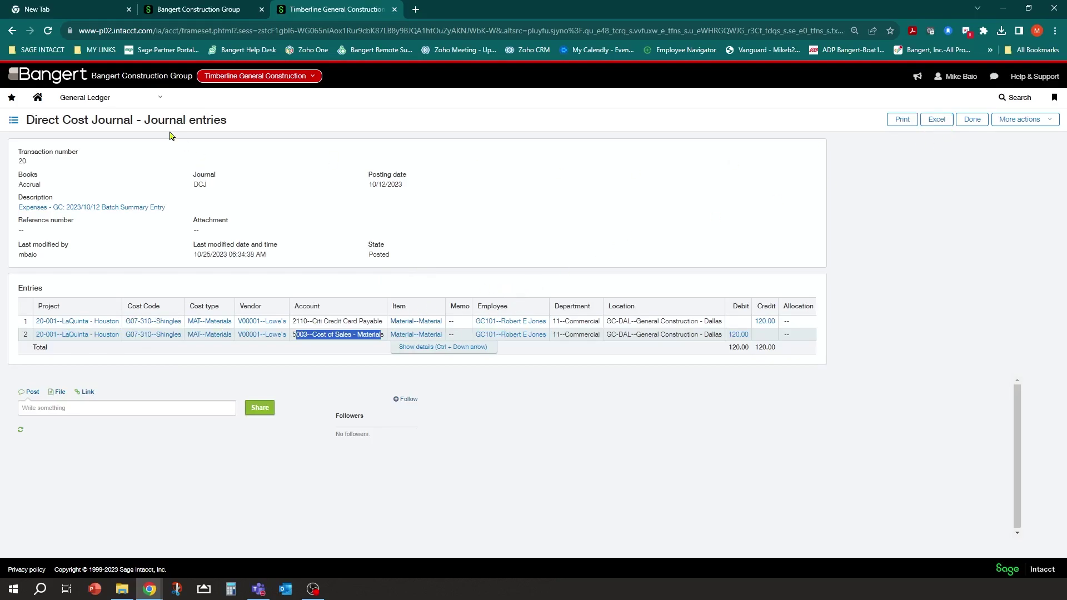
Open the Time & Expenses staff expenses list and review the open transactions.
{"action": "left_click", "coordinate": [161, 100]}
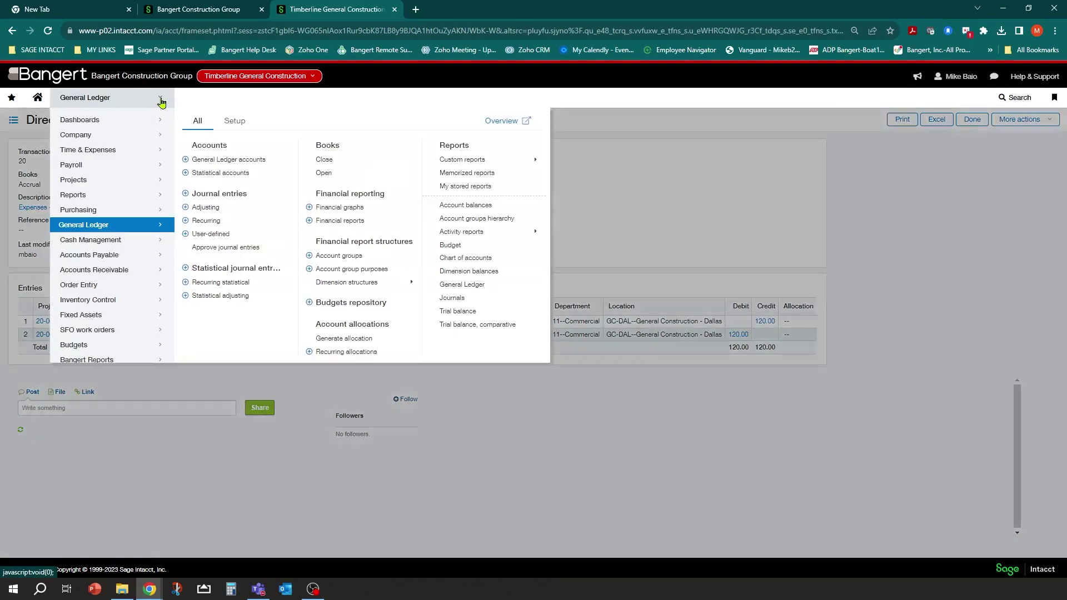
{"action": "mouse_move", "coordinate": [116, 154]}
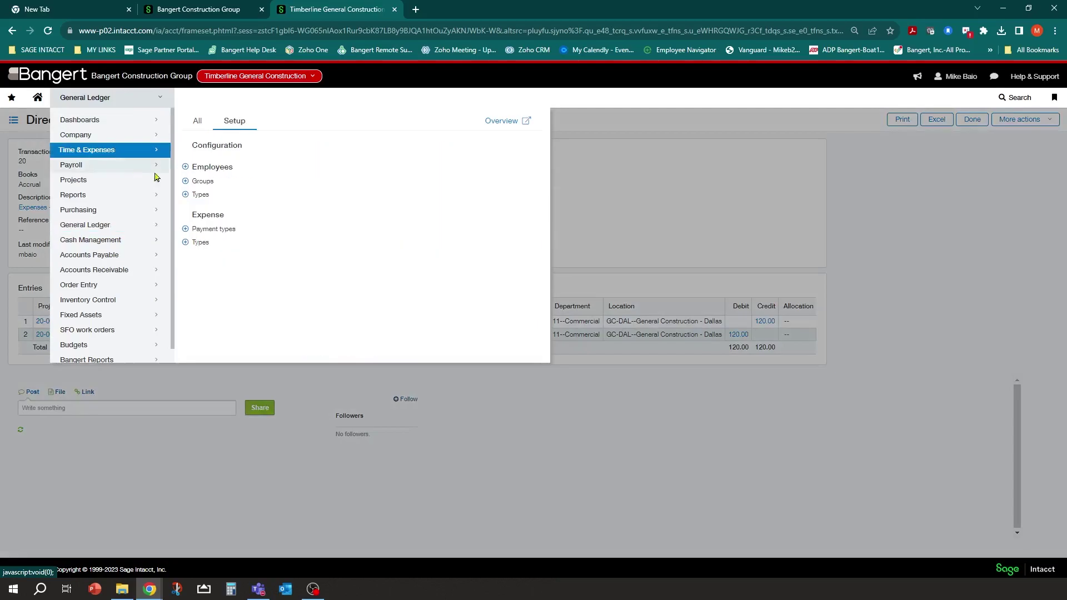
{"action": "left_click", "coordinate": [197, 121]}
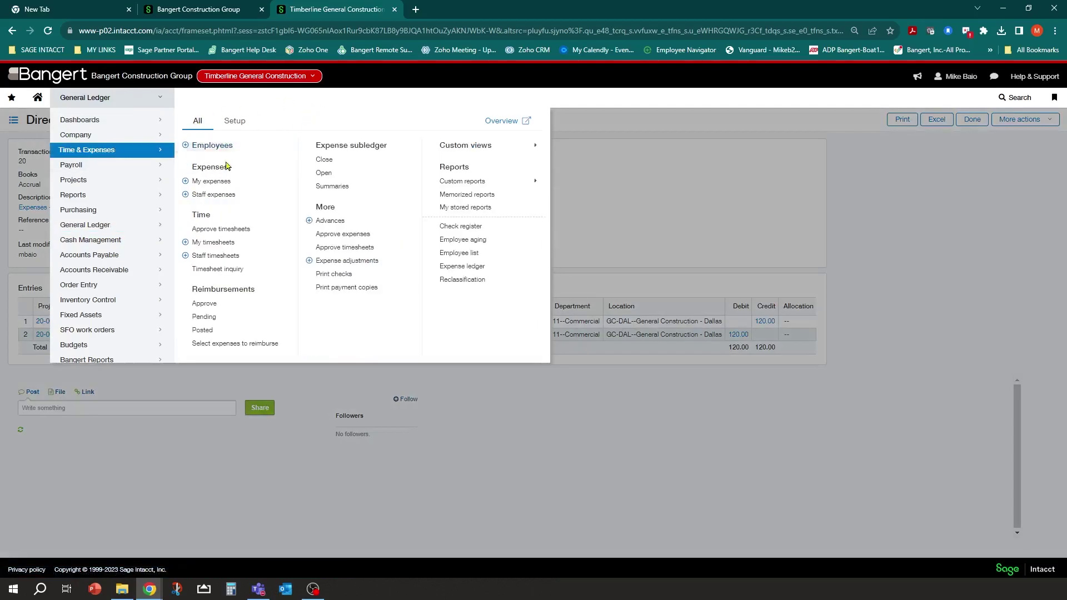
{"action": "left_click", "coordinate": [213, 195]}
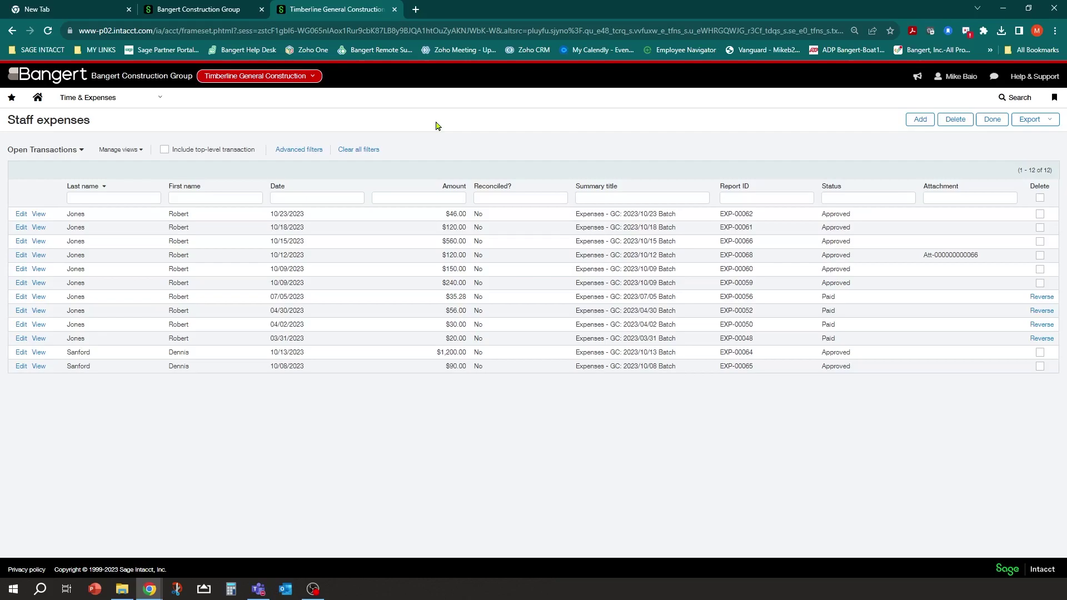
Open the Company Credit Cards dashboard, view the staff expenses through Record Payments by Credit Card, and close that window.
{"action": "left_click", "coordinate": [154, 99]}
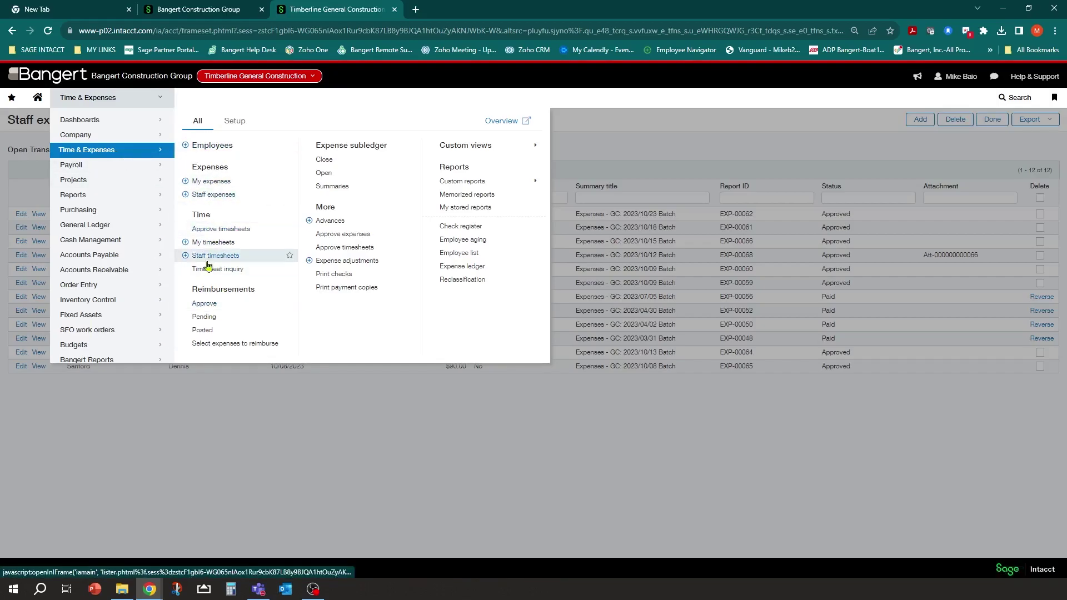
{"action": "mouse_move", "coordinate": [91, 123]}
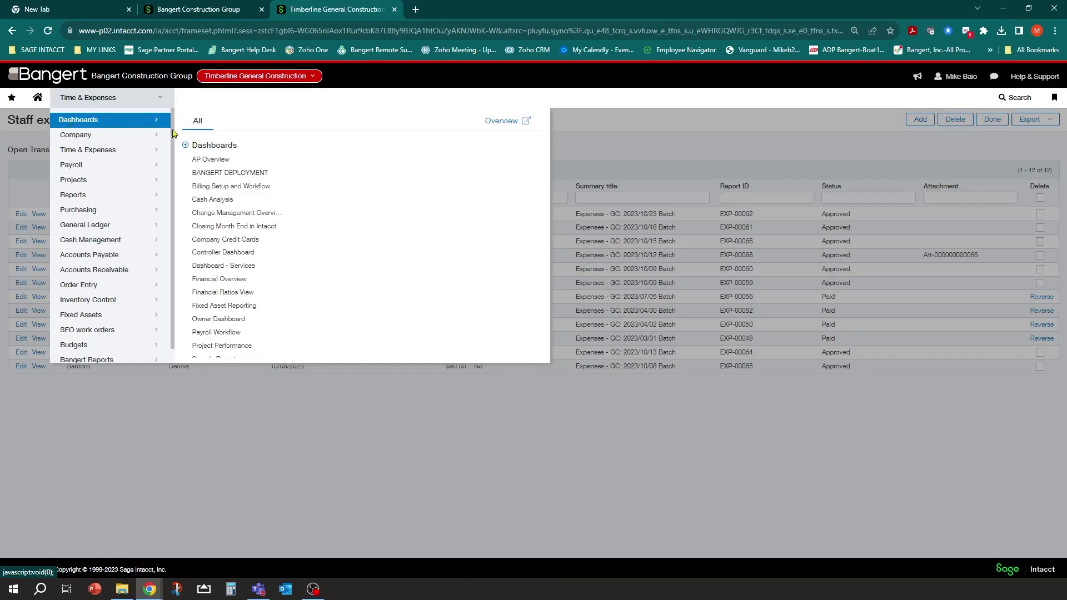
{"action": "left_click", "coordinate": [223, 242]}
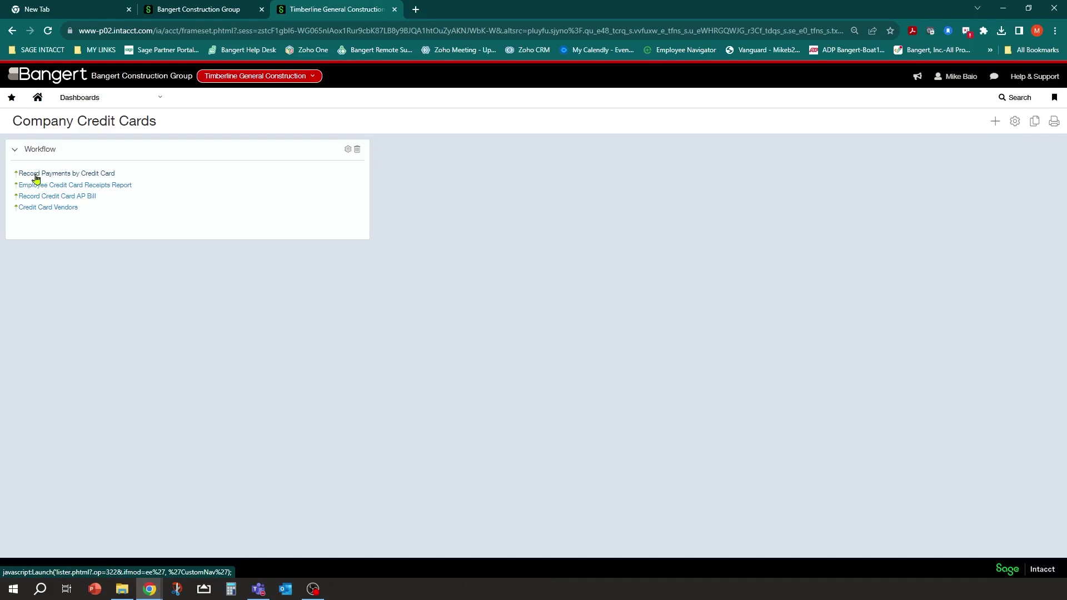
{"action": "left_click", "coordinate": [57, 176]}
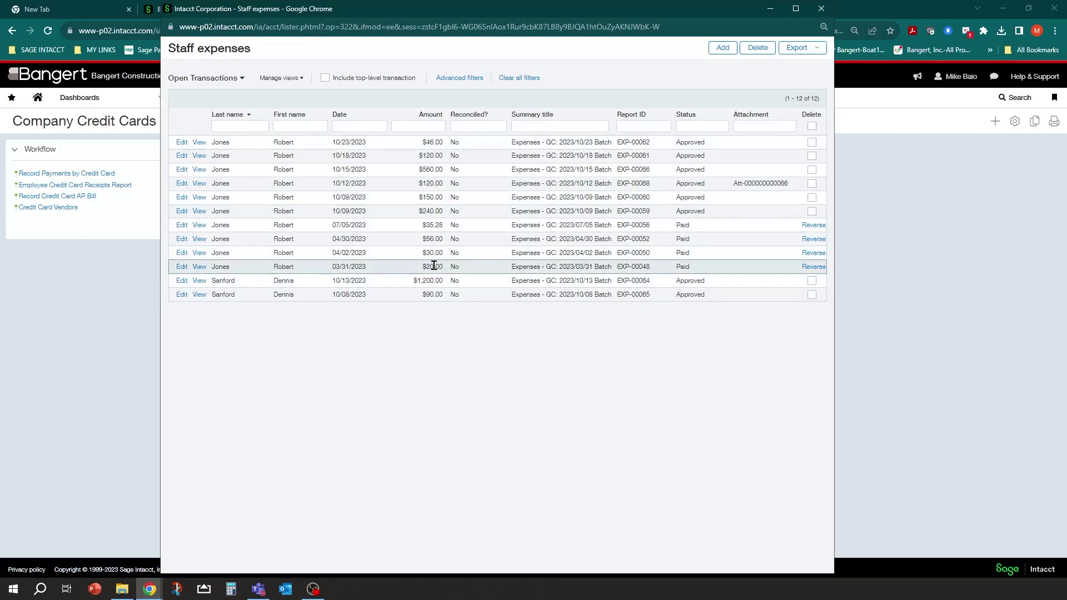
{"action": "left_click", "coordinate": [821, 8]}
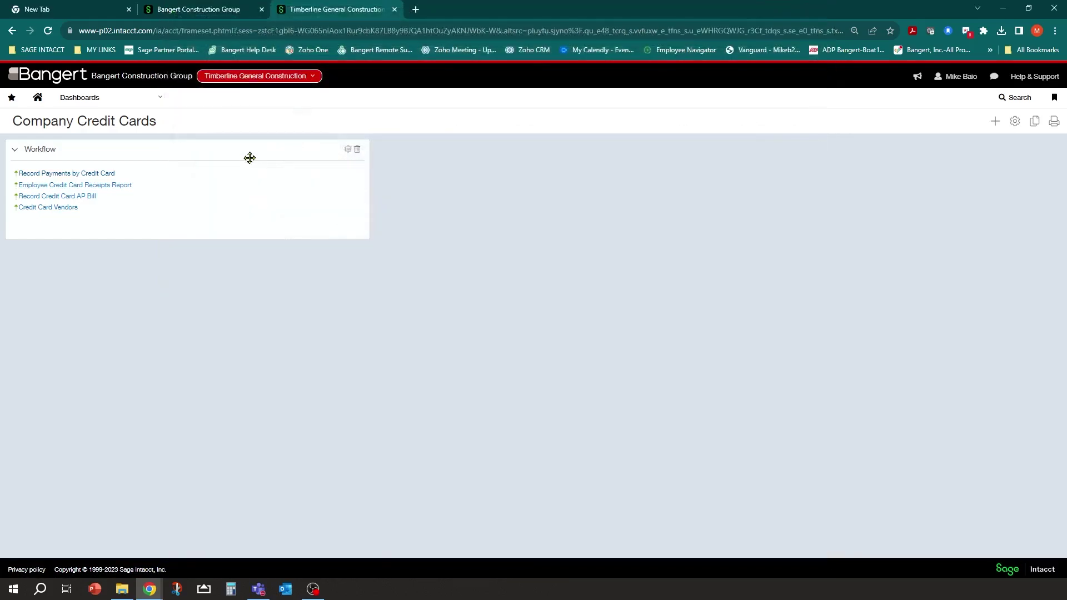
Open the Employee Credit Card Receipts Report and set its date range to 10/01/2023 through 10/31/2023.
{"action": "left_click", "coordinate": [64, 187]}
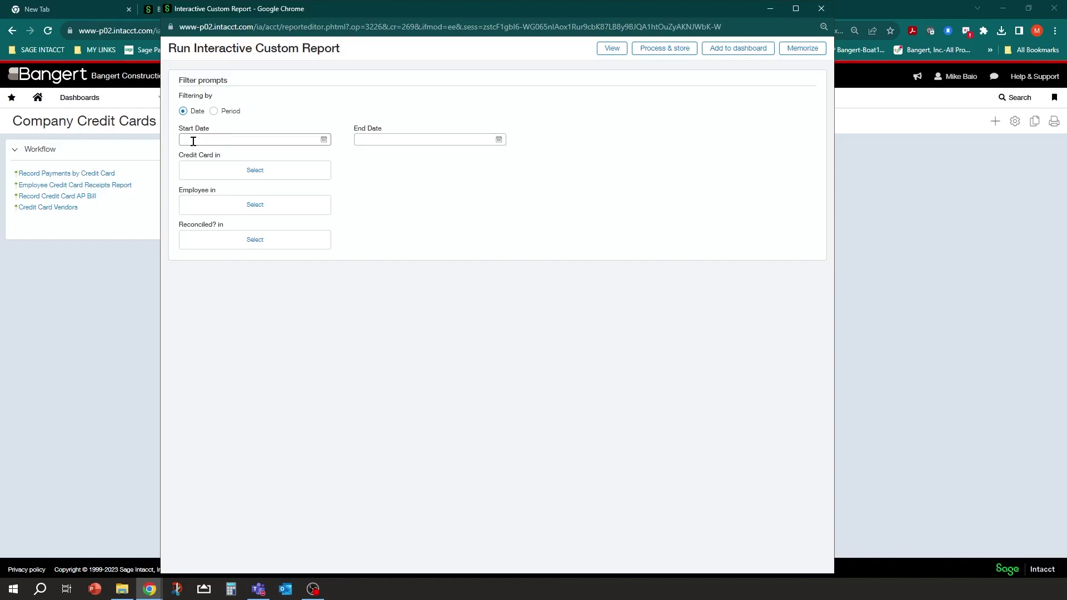
{"action": "left_click", "coordinate": [324, 139]}
{"action": "left_click", "coordinate": [401, 165]}
{"action": "left_click", "coordinate": [323, 141]}
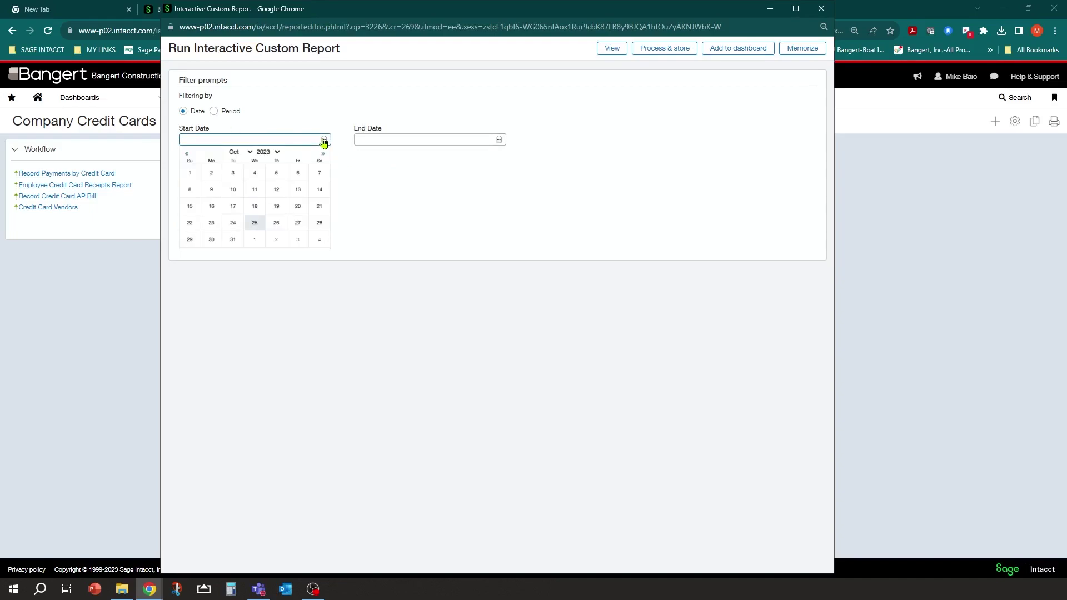
{"action": "left_click", "coordinate": [189, 173]}
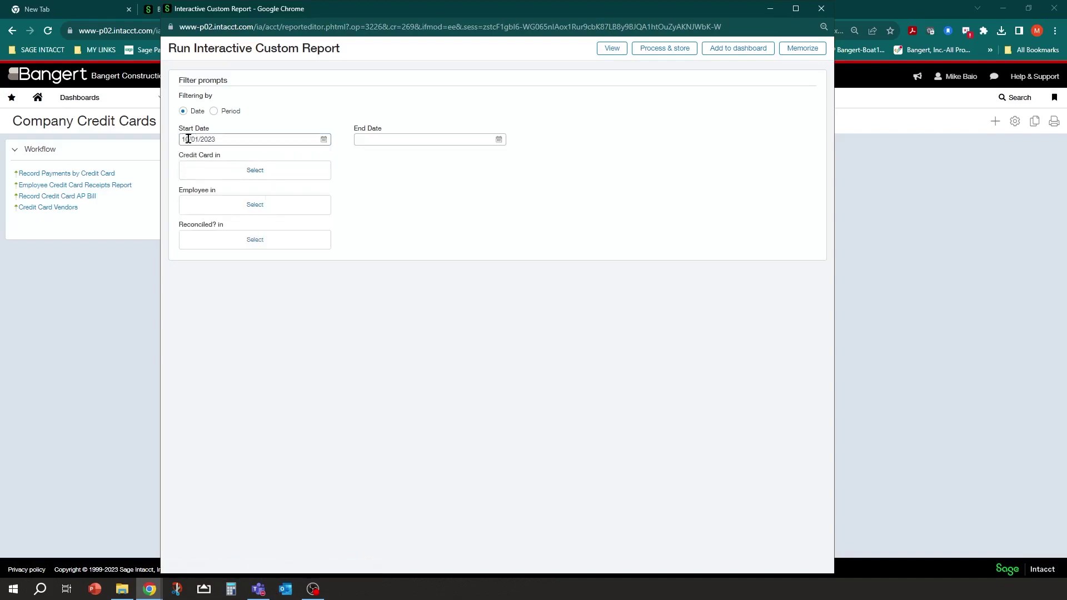
{"action": "left_click", "coordinate": [498, 139]}
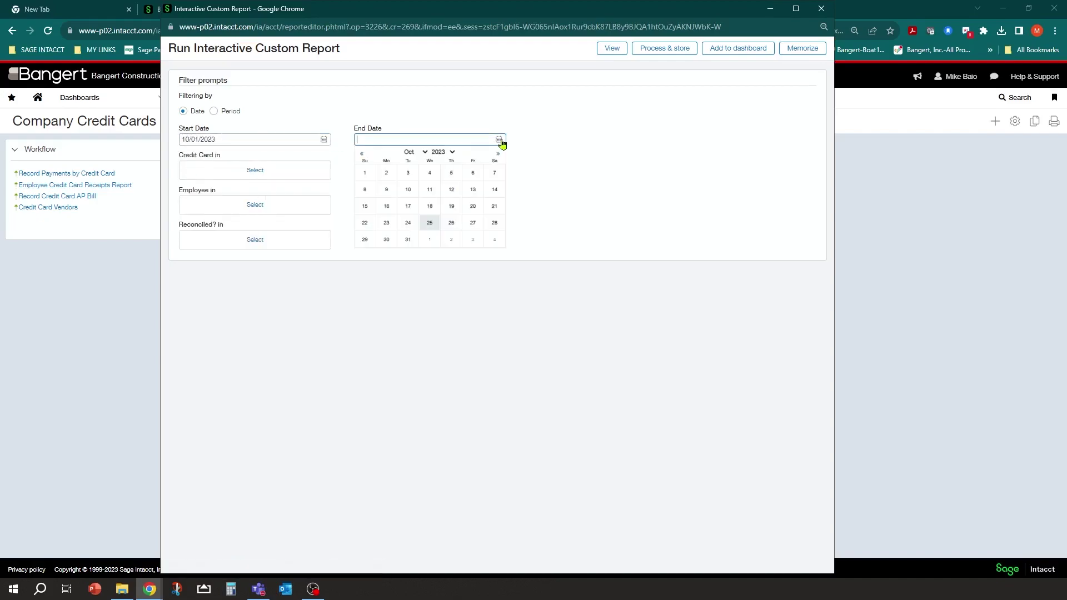
{"action": "left_click", "coordinate": [406, 240]}
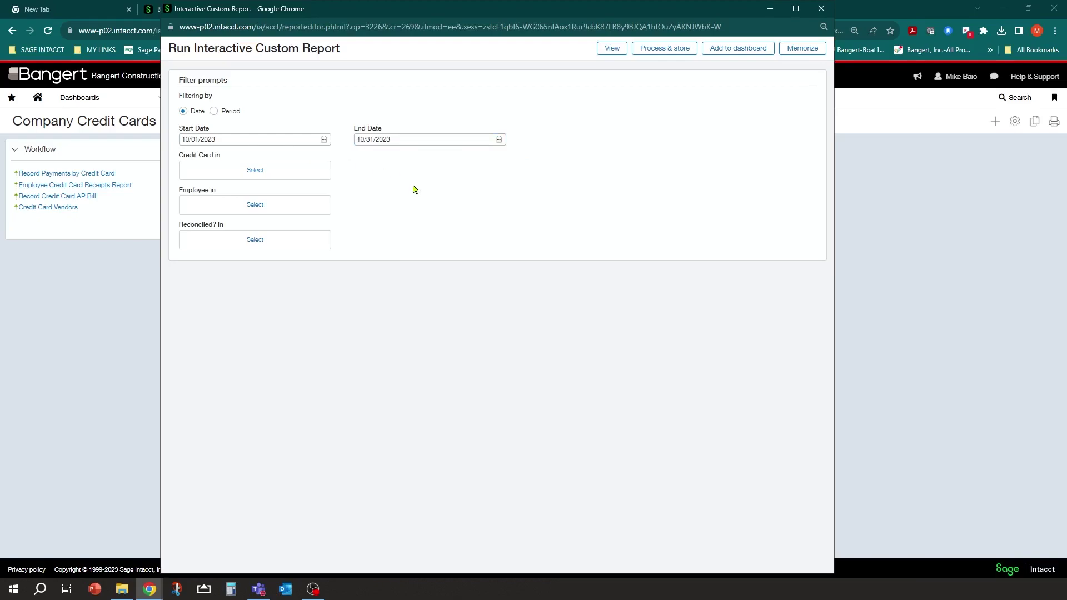
Filter the report's credit card prompt to Citi Credit Card.
{"action": "left_click", "coordinate": [254, 172]}
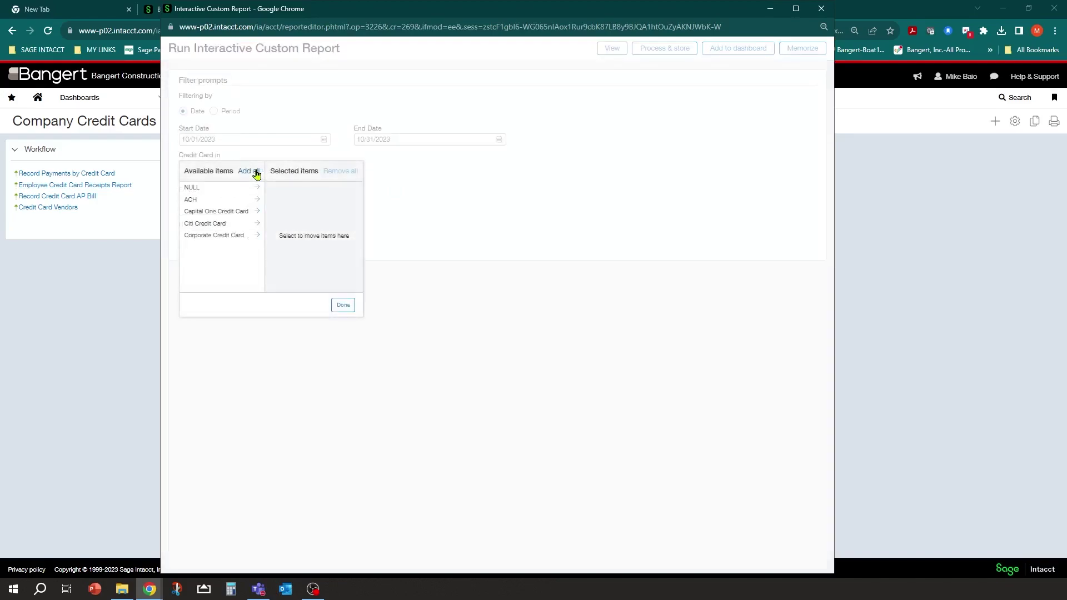
{"action": "left_click", "coordinate": [204, 226]}
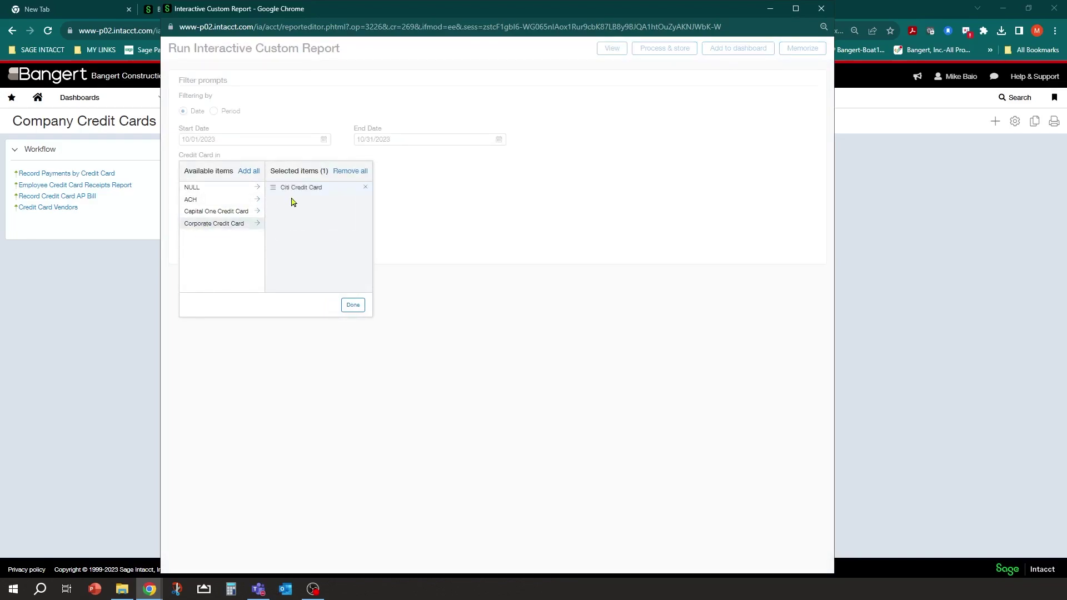
{"action": "left_click", "coordinate": [352, 306]}
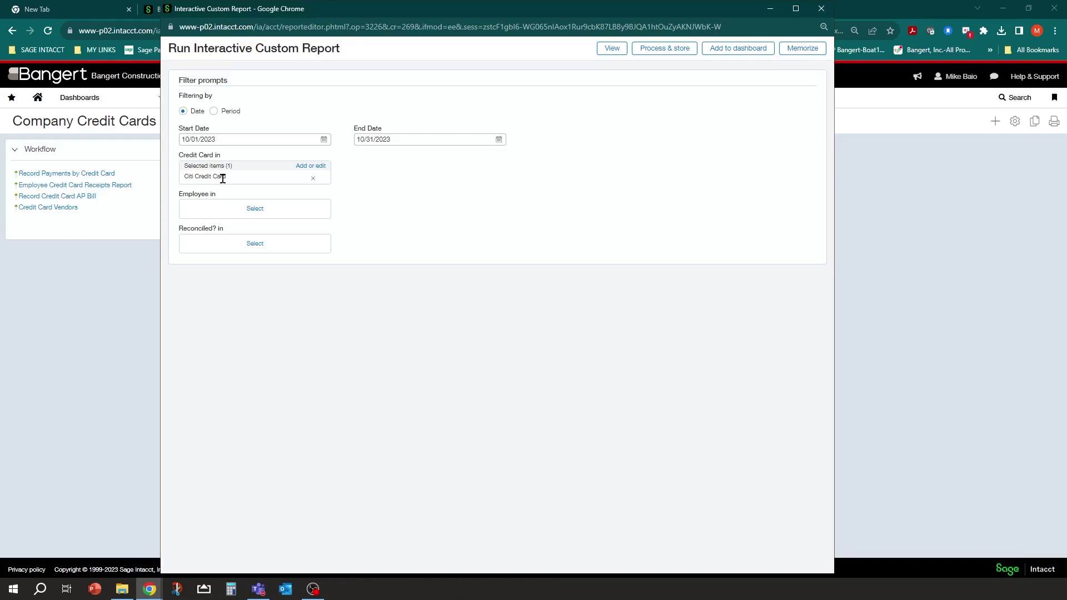
Look through the choices of the report's Employee and Reconciled? filters.
{"action": "left_click", "coordinate": [254, 213]}
{"action": "scroll", "coordinate": [283, 305], "scroll_direction": "down", "scroll_amount": 6}
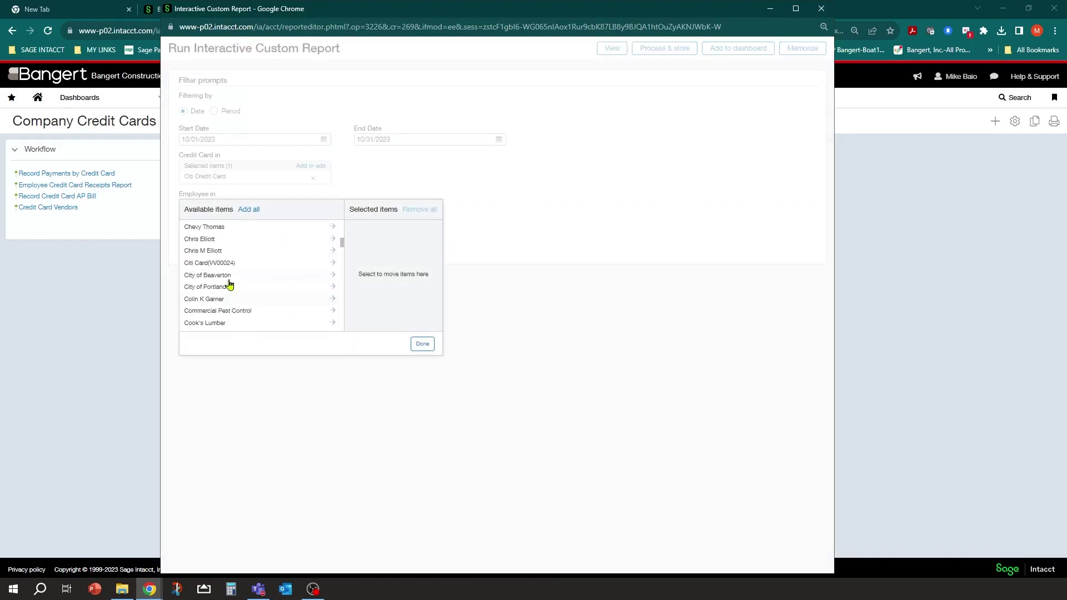
{"action": "left_click", "coordinate": [484, 213]}
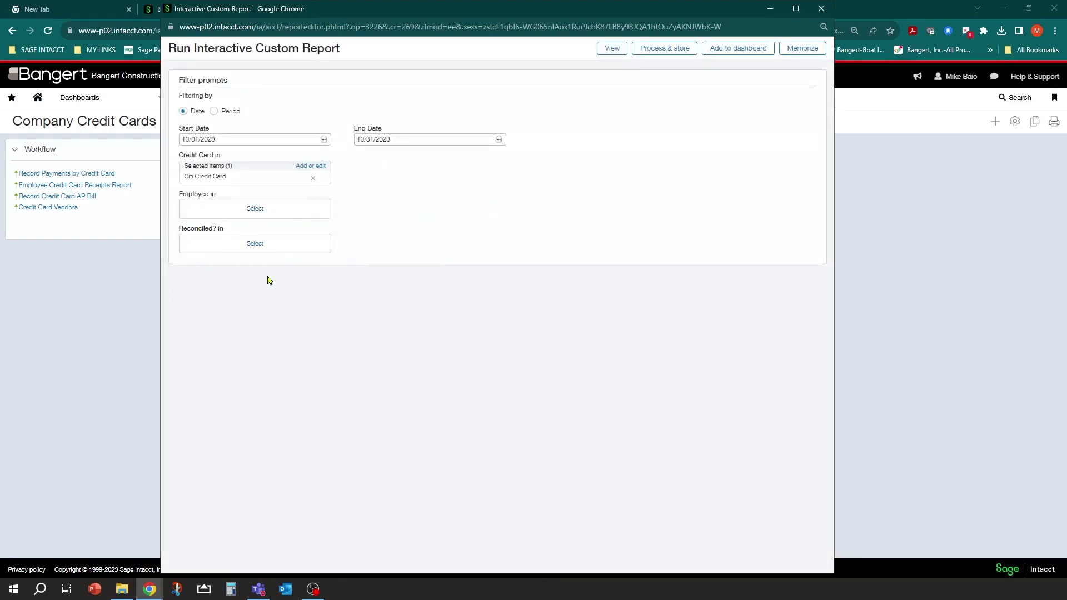
{"action": "left_click", "coordinate": [258, 253]}
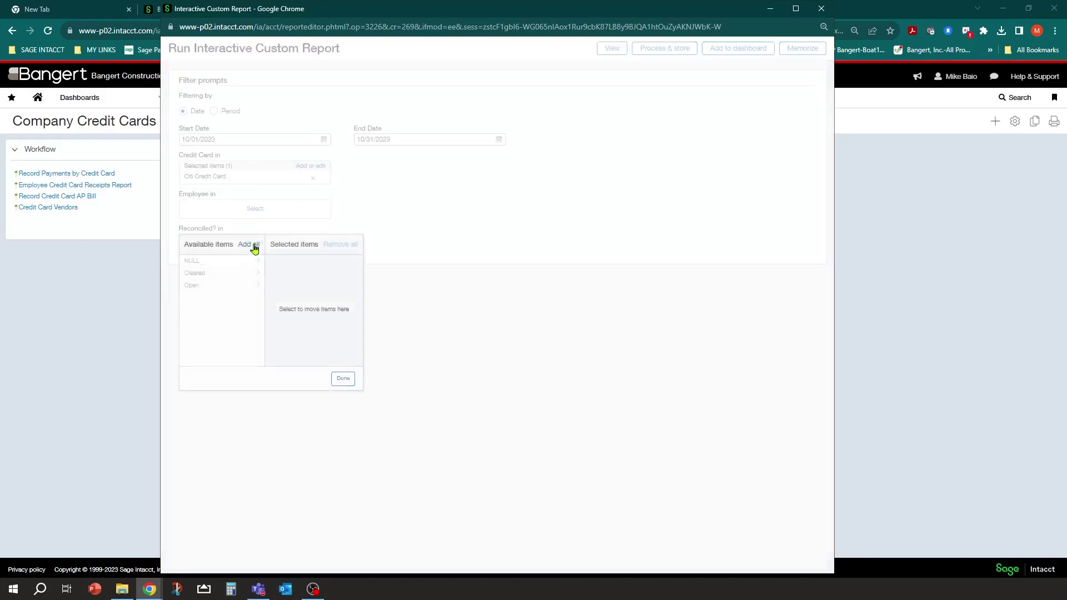
{"action": "left_click", "coordinate": [402, 217]}
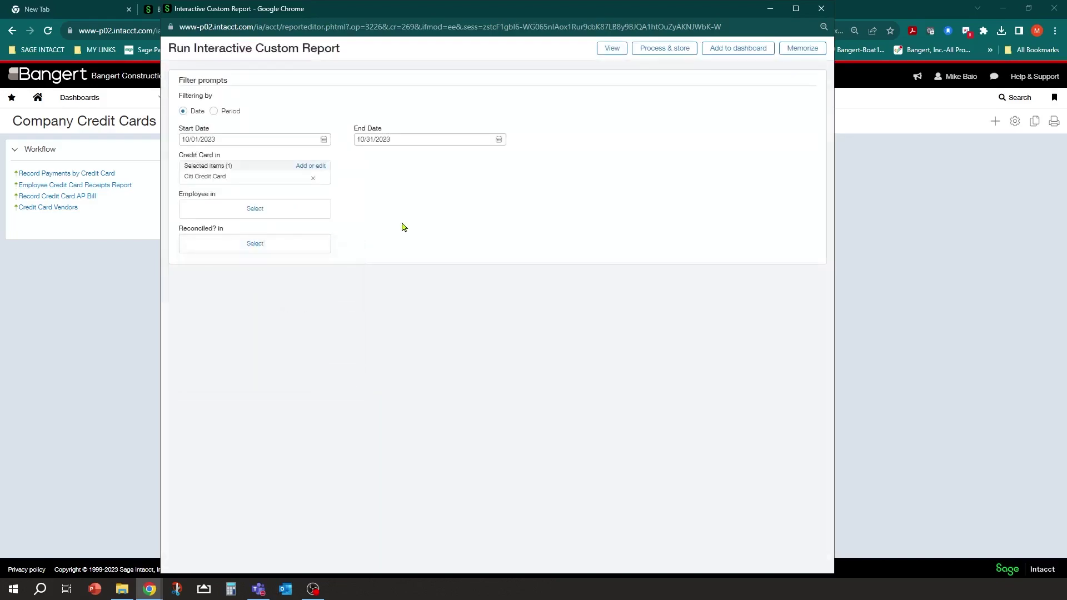
{"action": "left_click", "coordinate": [253, 248]}
{"action": "left_click", "coordinate": [198, 284]}
{"action": "left_click", "coordinate": [455, 183]}
Run the credit card receipts report and examine the second employee's entries and cleared total.
{"action": "left_click", "coordinate": [615, 54]}
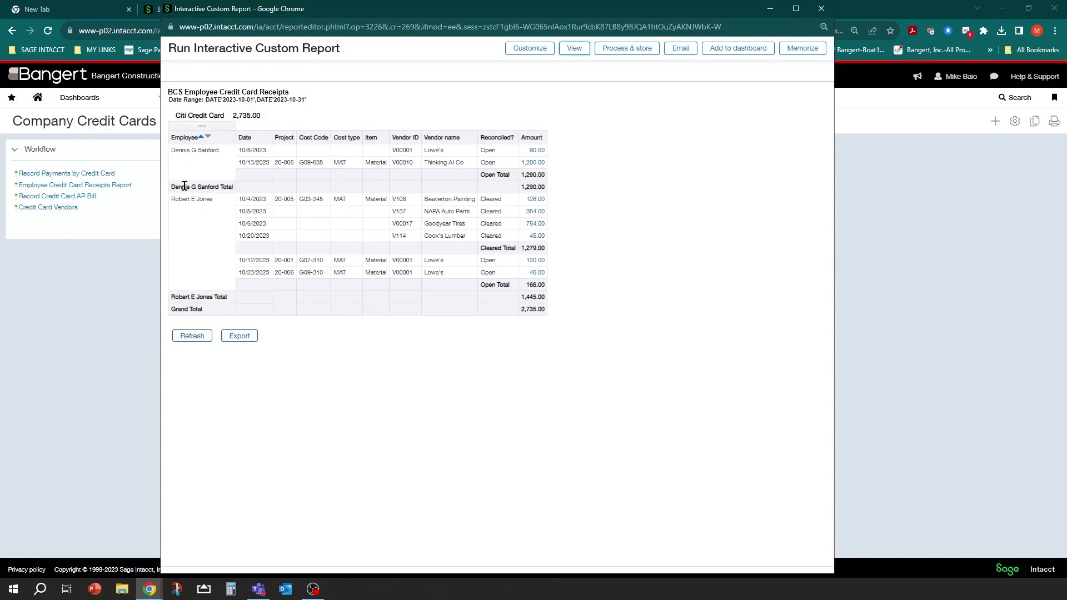
{"action": "left_click", "coordinate": [196, 206]}
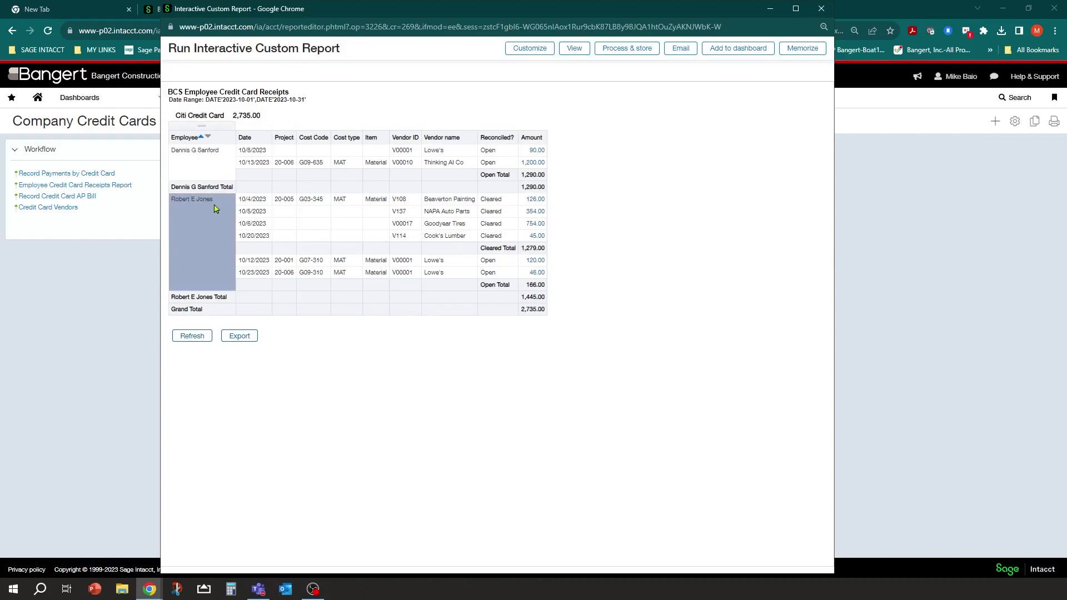
{"action": "left_click", "coordinate": [522, 248]}
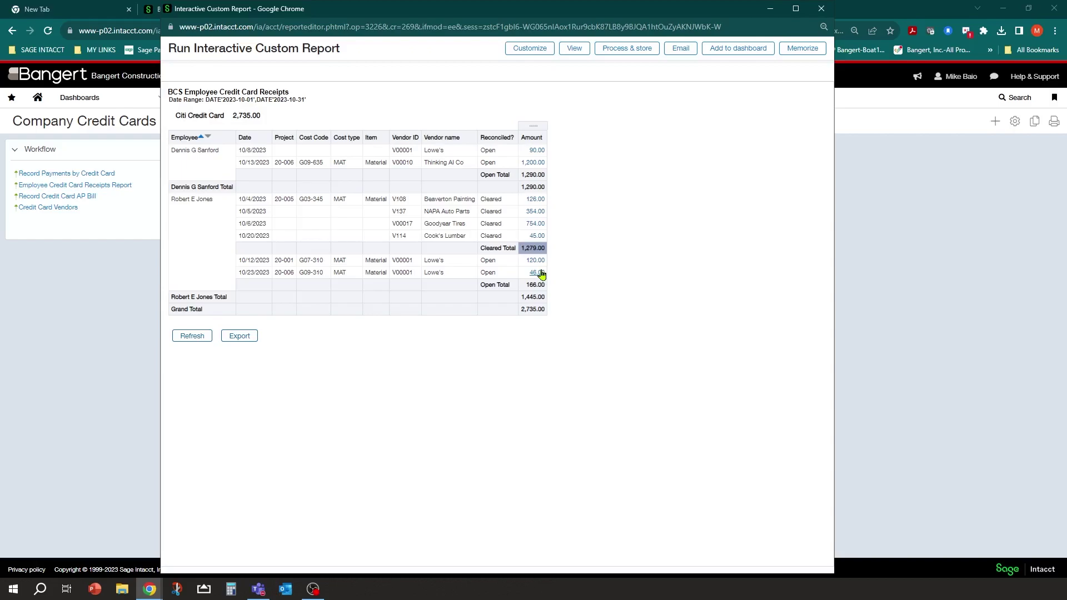
Open the 10/23/2023 expense report for 46.00 from the receipts report, set Reconciled? to Yes, and save it.
{"action": "left_click", "coordinate": [540, 273]}
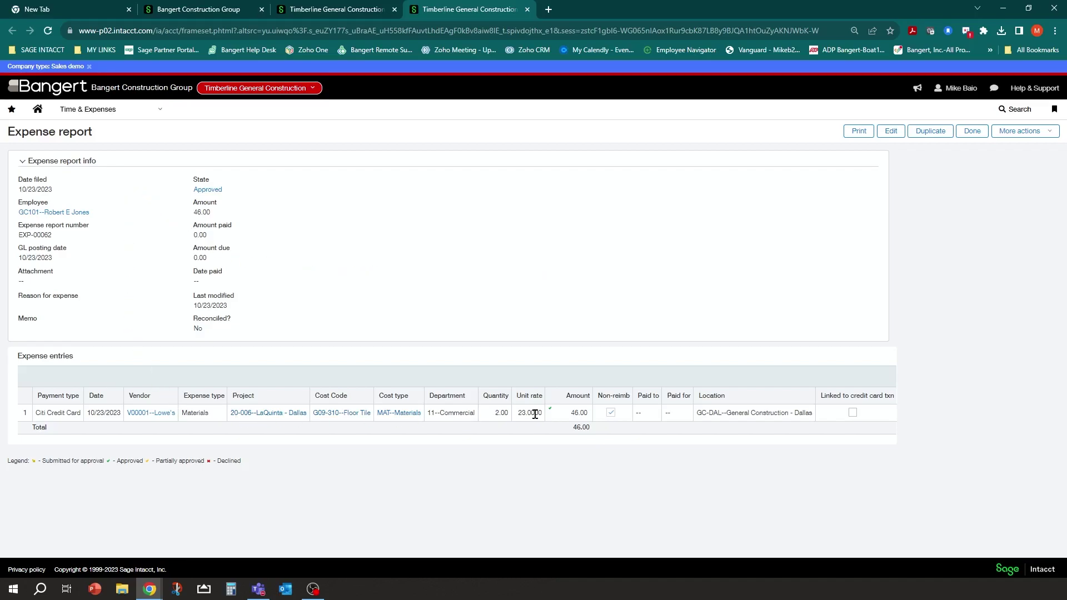
{"action": "left_click", "coordinate": [890, 132]}
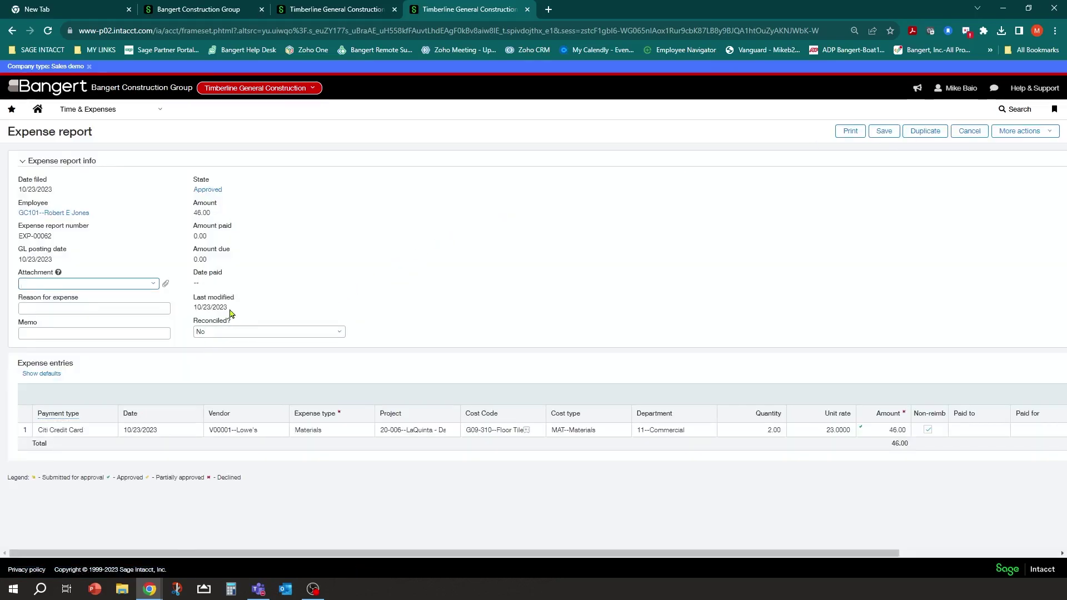
{"action": "left_click", "coordinate": [338, 331]}
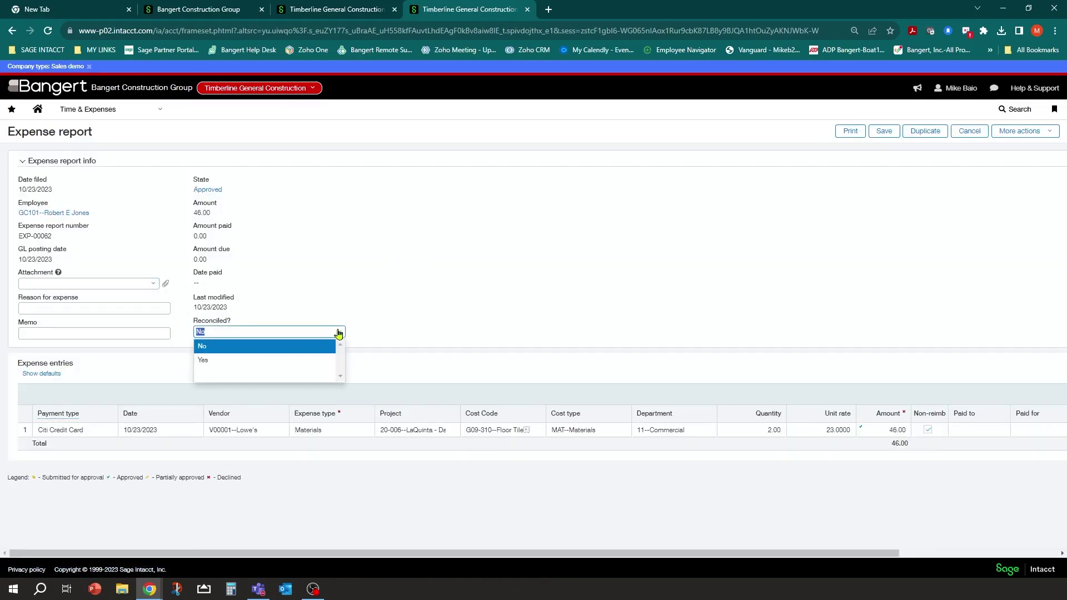
{"action": "left_click", "coordinate": [204, 360]}
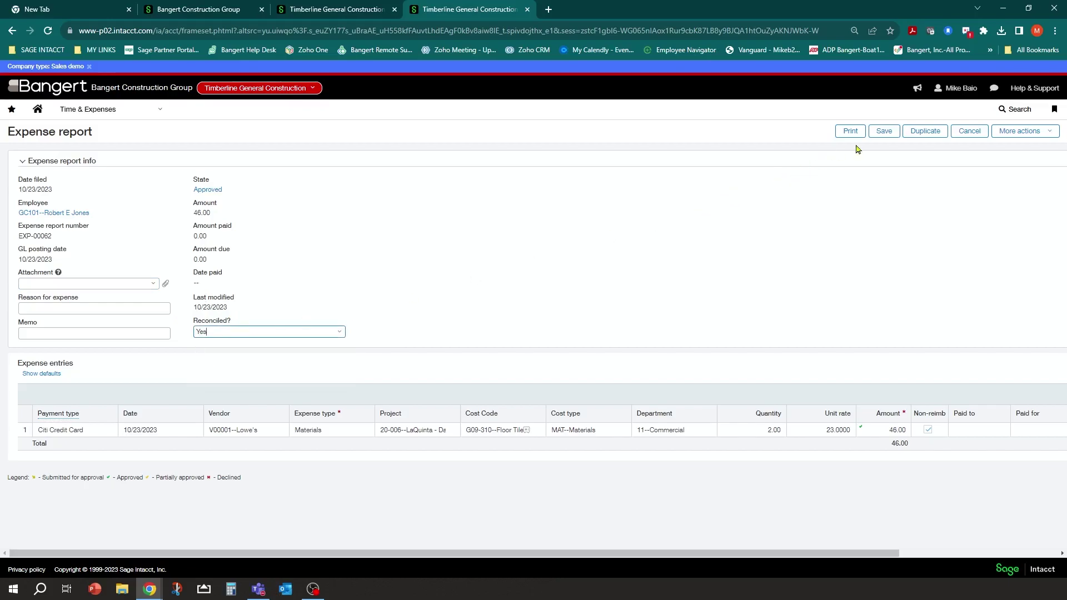
{"action": "left_click", "coordinate": [877, 136]}
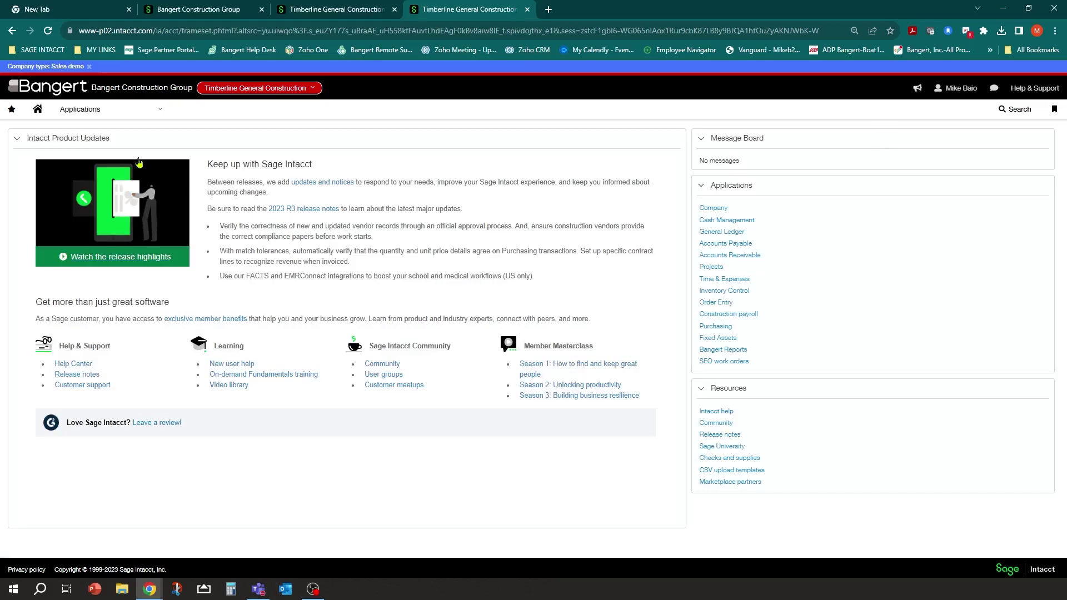
Return to the Company Credit Cards dashboard and check the staff expenses list in the Open Transactions view.
{"action": "left_click", "coordinate": [325, 8]}
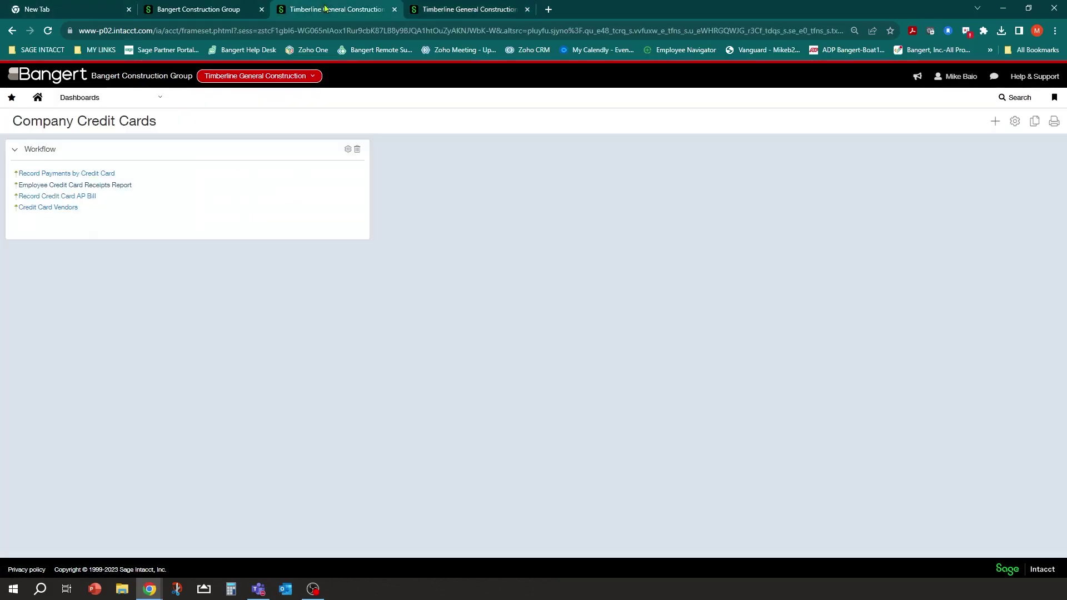
{"action": "left_click", "coordinate": [58, 174]}
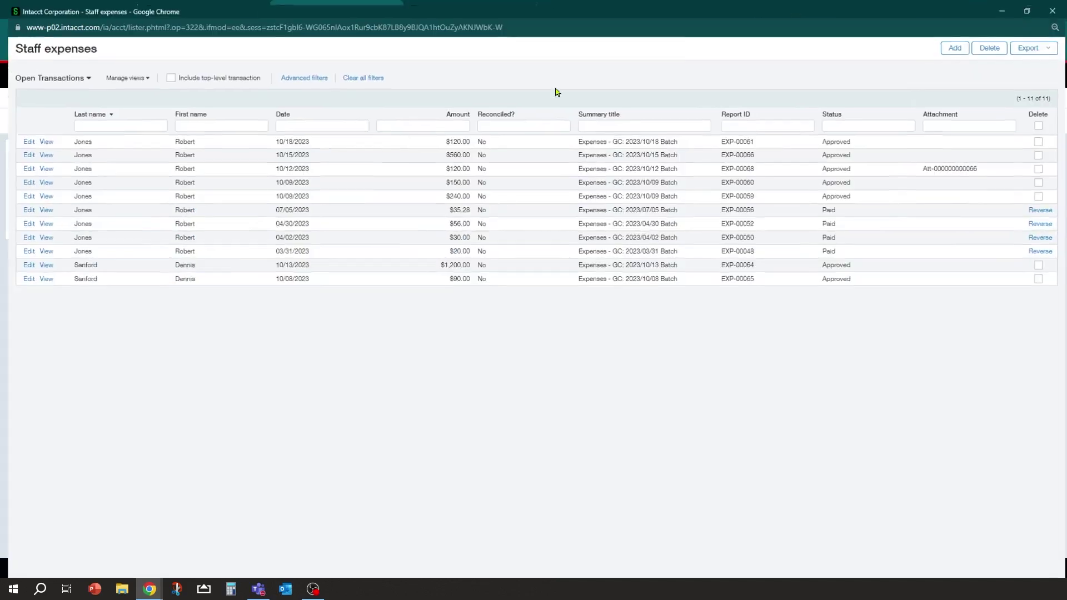
{"action": "left_click", "coordinate": [796, 9]}
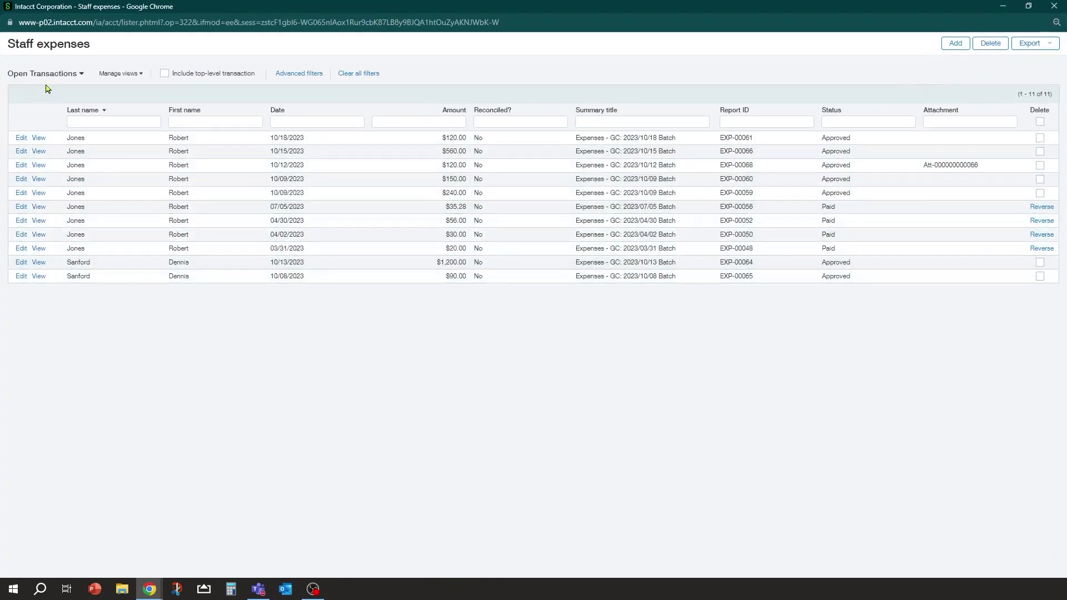
{"action": "left_click", "coordinate": [81, 75]}
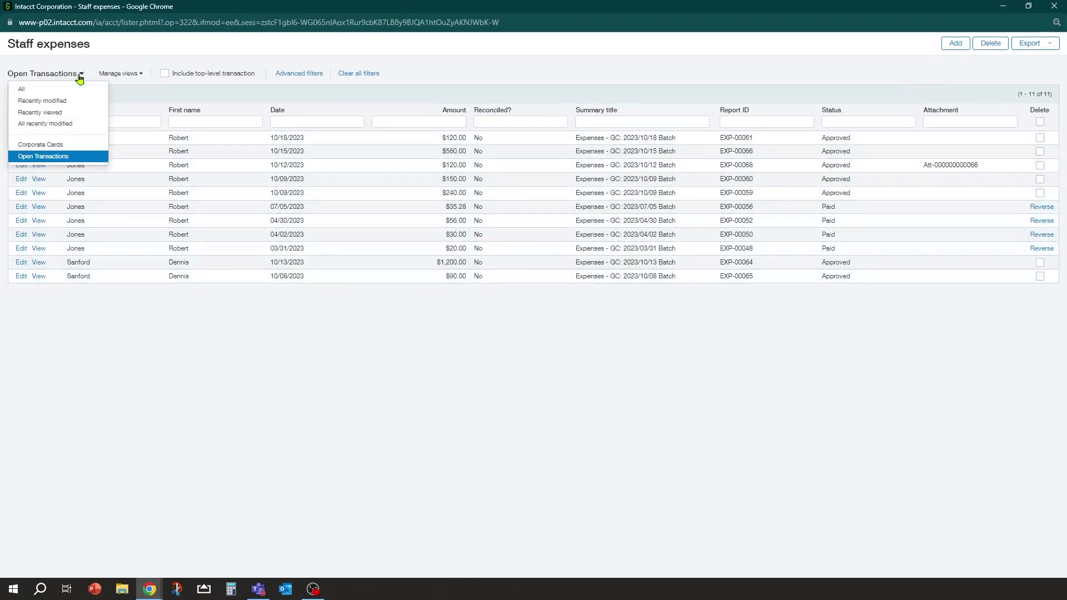
{"action": "left_click", "coordinate": [47, 158]}
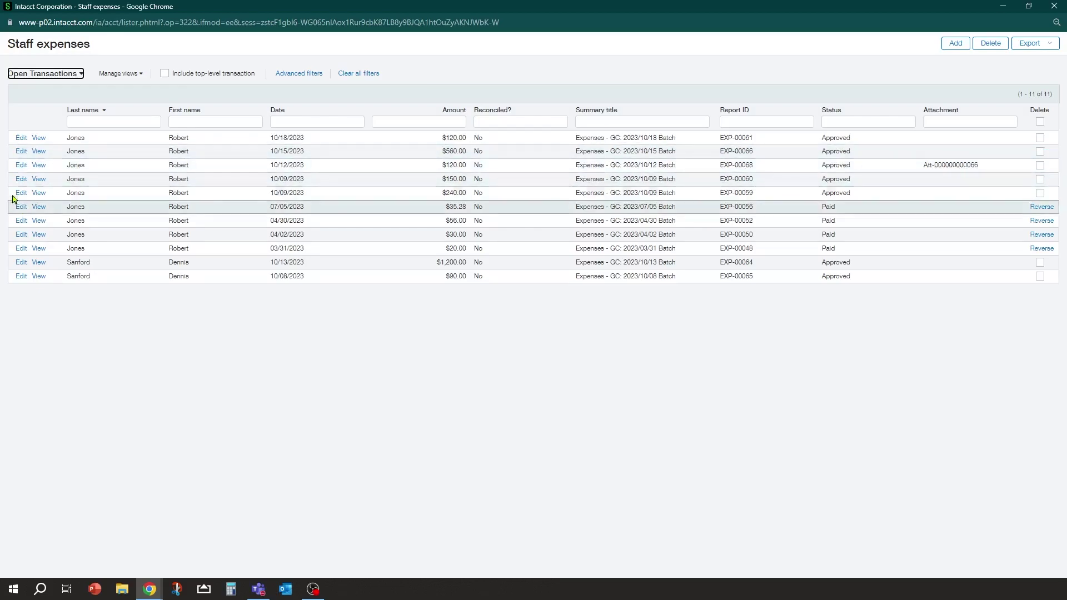
Edit the 10/12/2023 expense report for $120.00, set Reconciled? to Yes, and save it.
{"action": "left_click", "coordinate": [22, 166]}
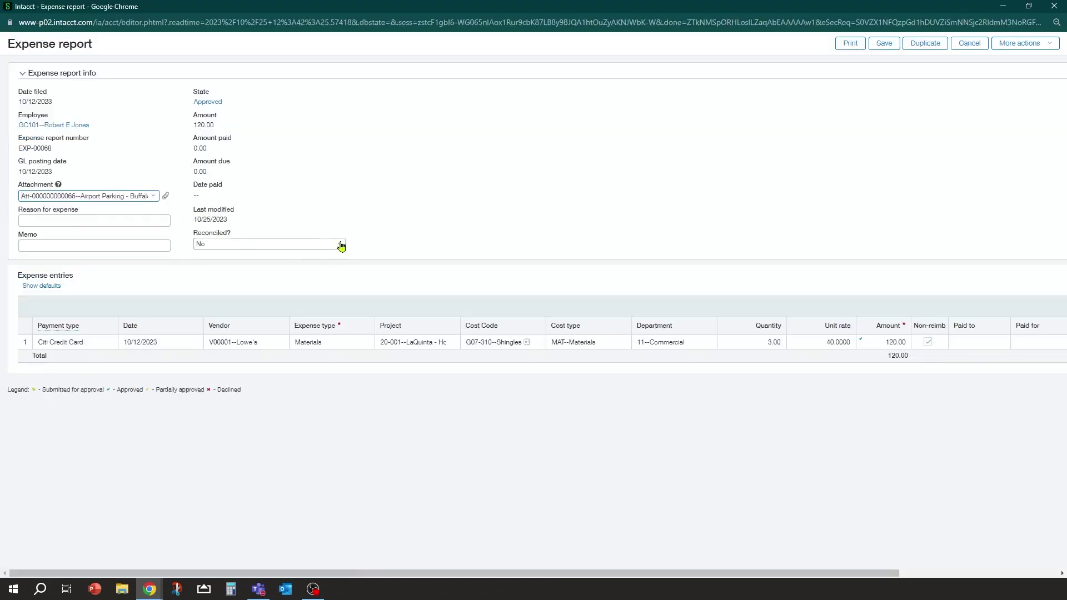
{"action": "left_click", "coordinate": [341, 246]}
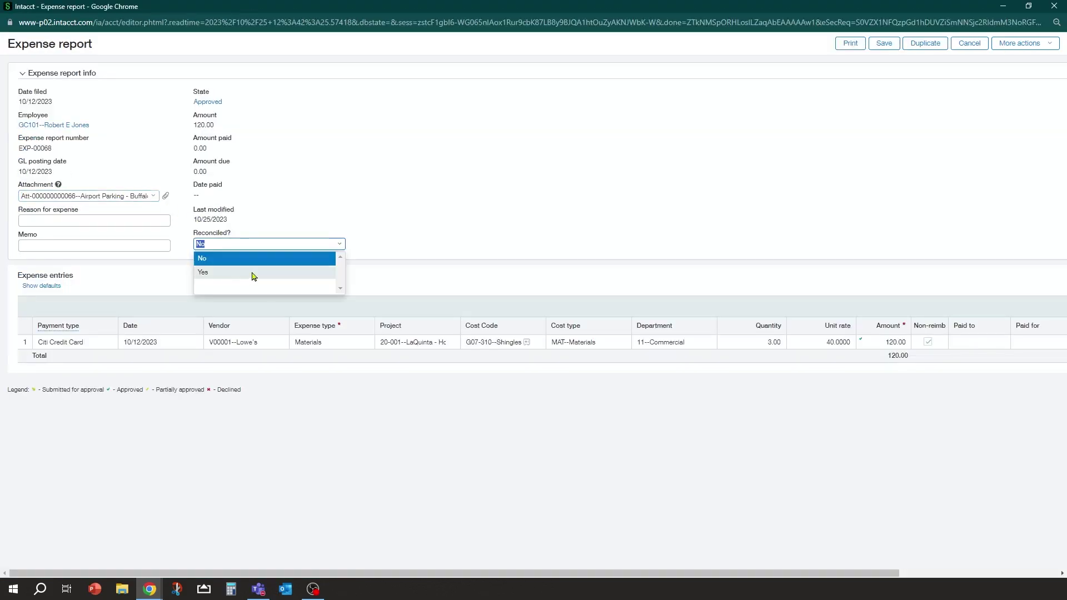
{"action": "left_click", "coordinate": [257, 274]}
{"action": "left_click", "coordinate": [882, 43]}
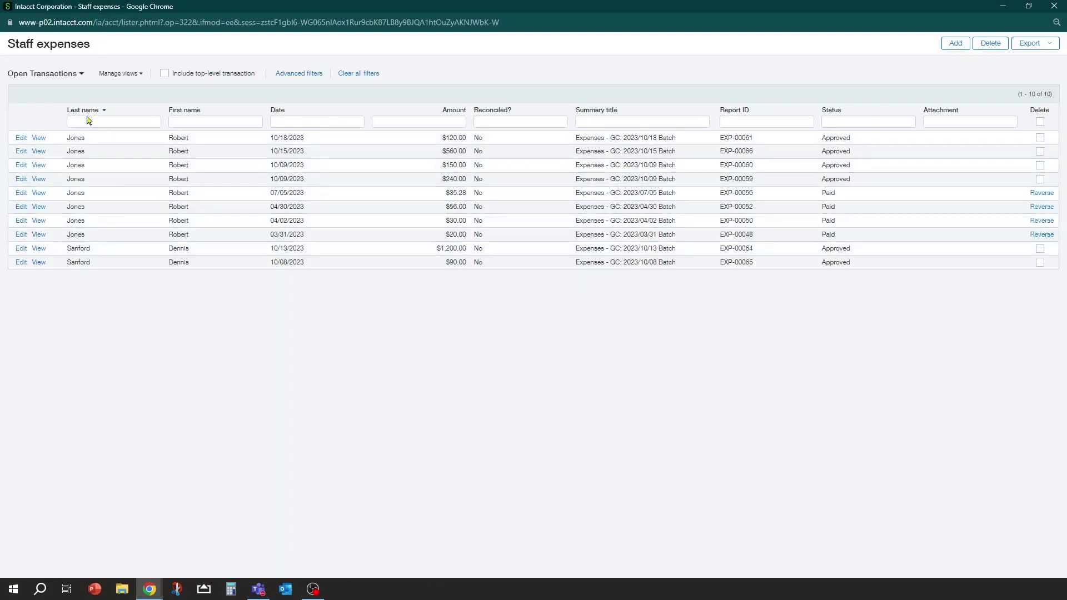
Look through the available views of the staff expenses list, then close the list window.
{"action": "left_click", "coordinate": [82, 74]}
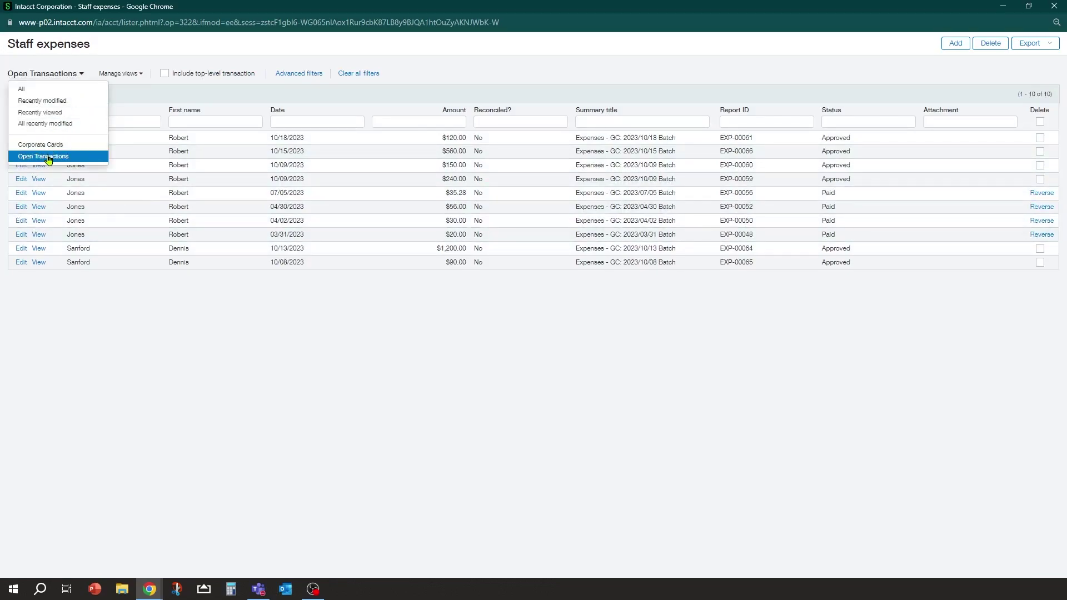
{"action": "left_click", "coordinate": [95, 316]}
{"action": "left_click", "coordinate": [1053, 6]}
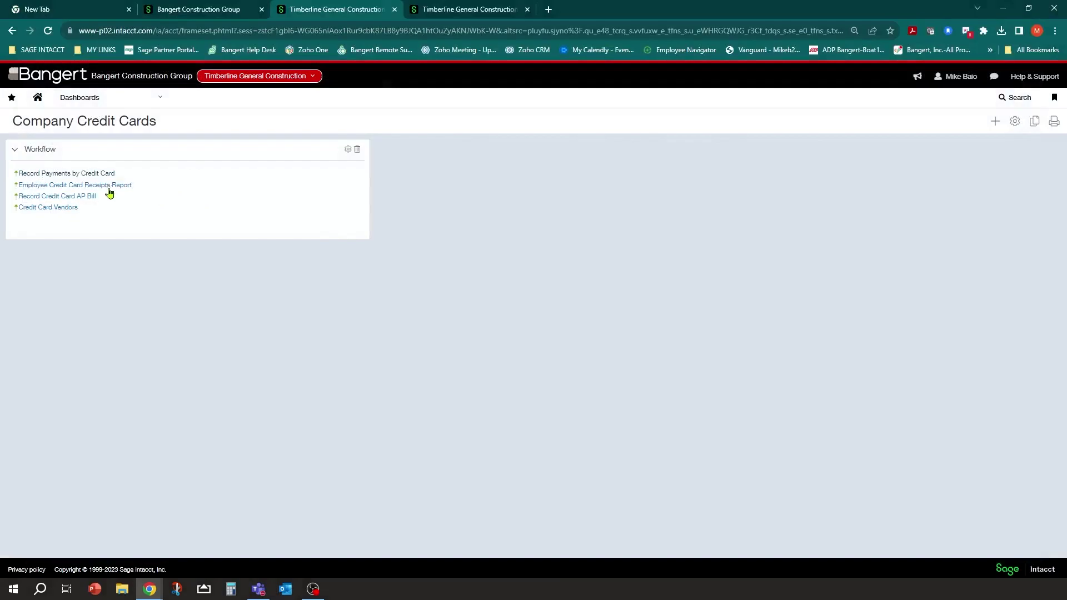
Open the Employee Credit Card Receipts Report with a date range of 10/01/2023 to 10/31/2023.
{"action": "left_click", "coordinate": [105, 188]}
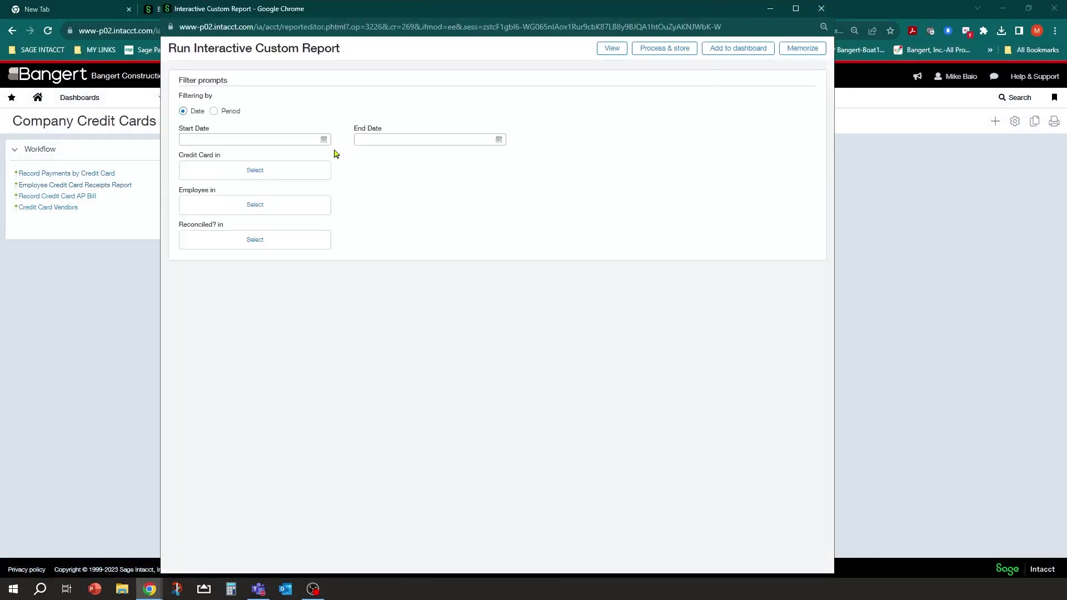
{"action": "left_click", "coordinate": [323, 140]}
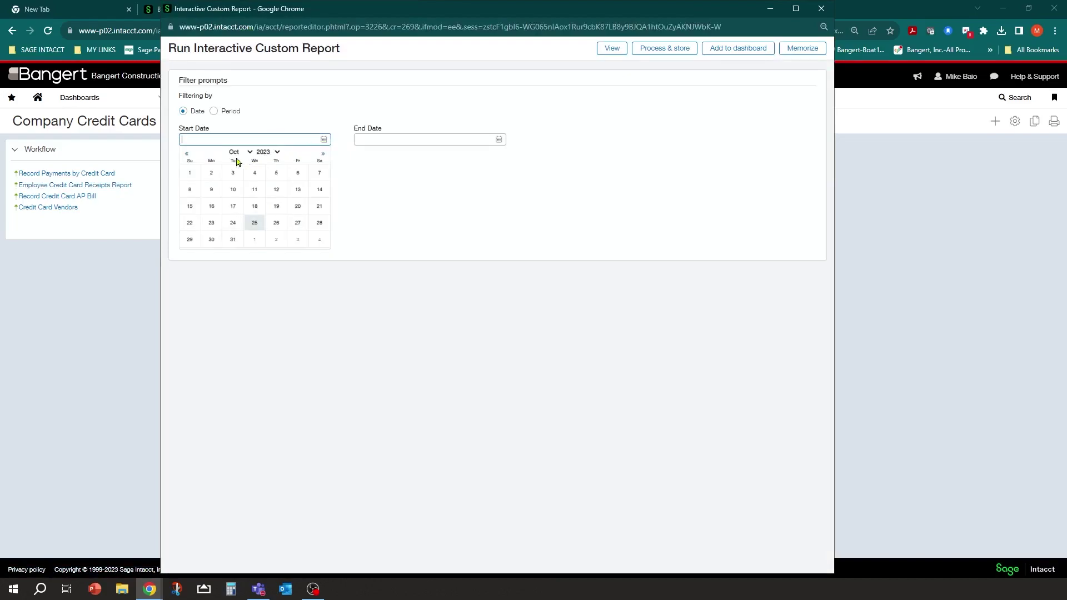
{"action": "left_click", "coordinate": [189, 174]}
{"action": "left_click", "coordinate": [499, 140]}
{"action": "left_click", "coordinate": [407, 241]}
Filter the receipts report to Citi Credit Card and view it.
{"action": "left_click", "coordinate": [255, 207]}
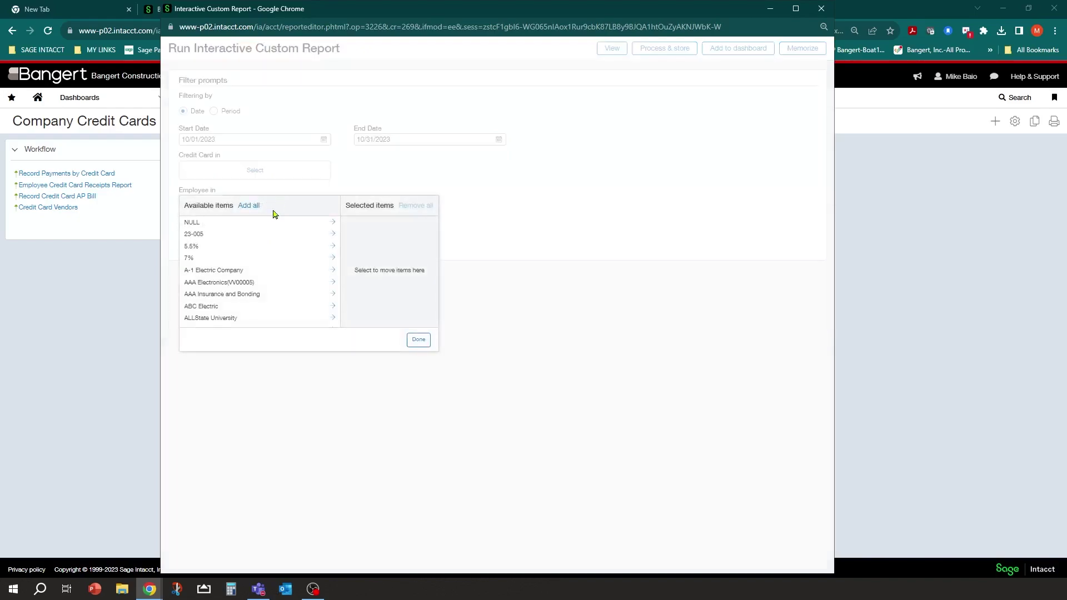
{"action": "left_click", "coordinate": [366, 158]}
{"action": "left_click", "coordinate": [257, 174]}
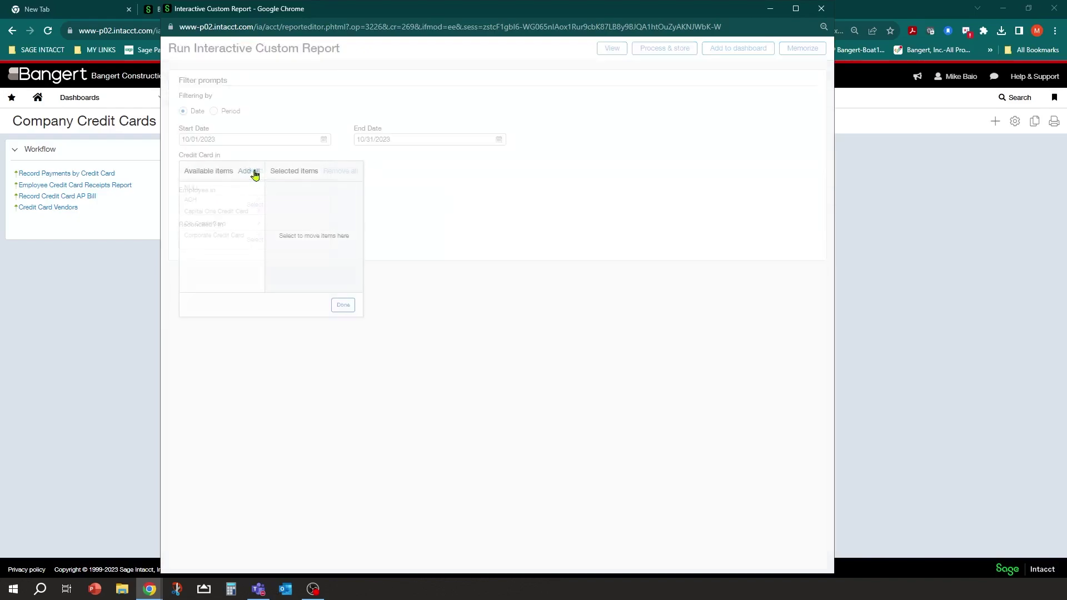
{"action": "left_click", "coordinate": [224, 224]}
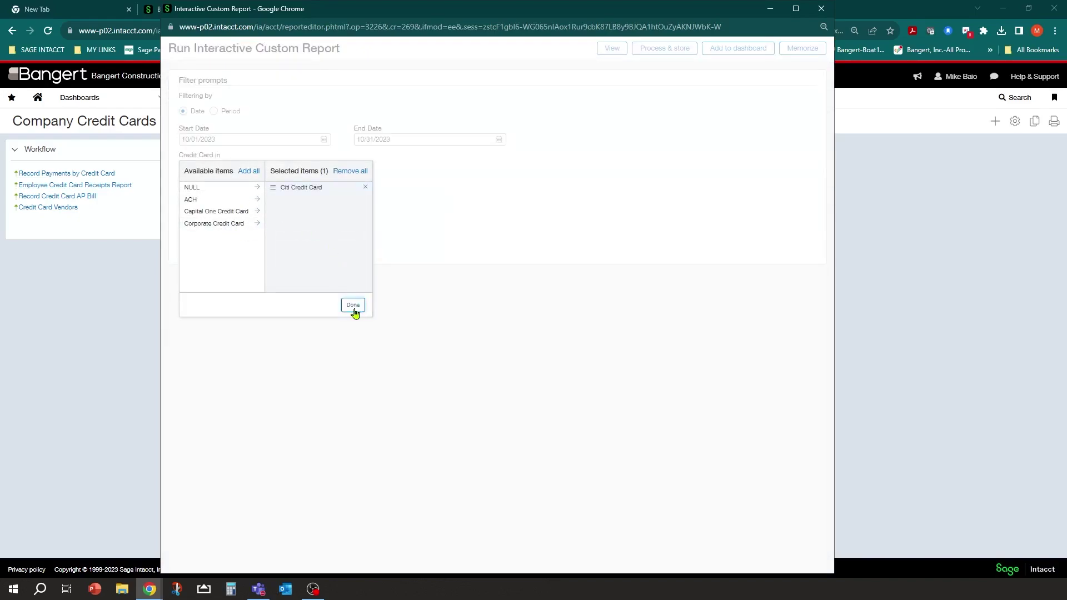
{"action": "left_click", "coordinate": [353, 306]}
{"action": "left_click", "coordinate": [609, 48]}
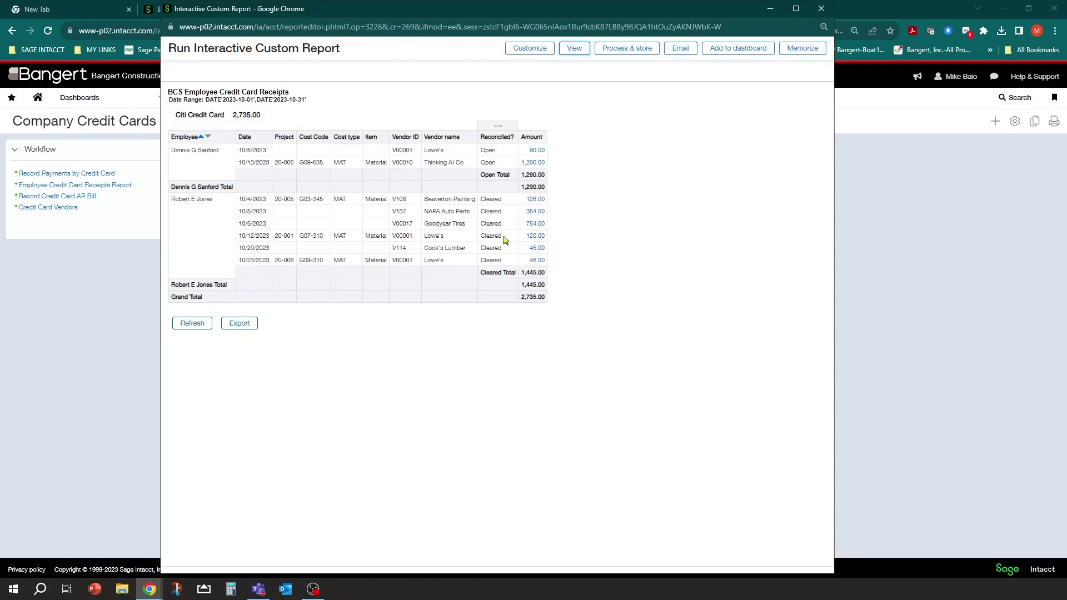
Check the cleared total and the grand total on the receipts report, then close it.
{"action": "left_click", "coordinate": [523, 273]}
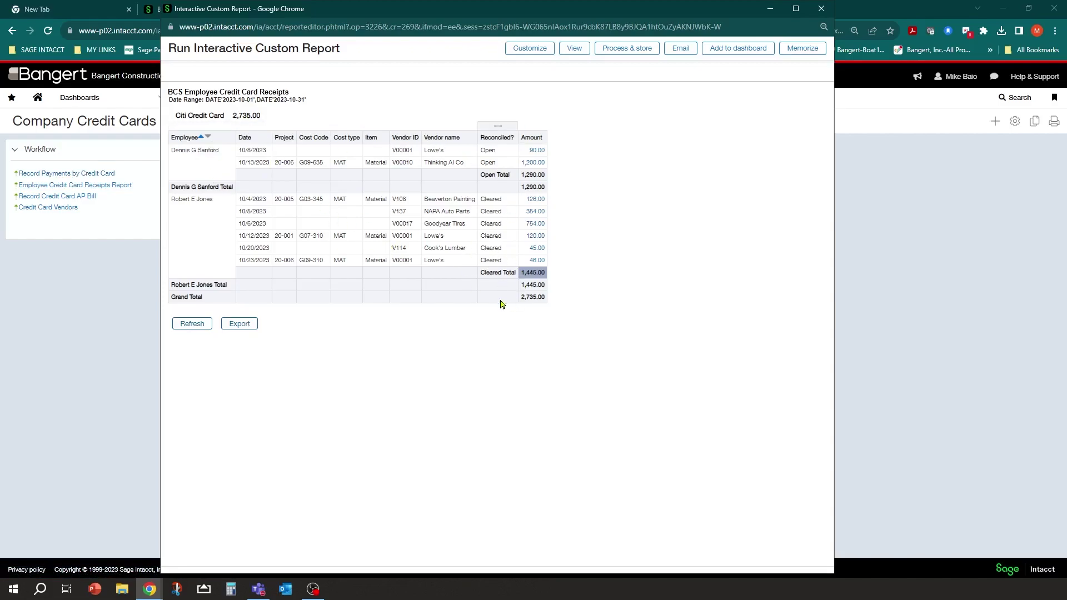
{"action": "left_click", "coordinate": [537, 297]}
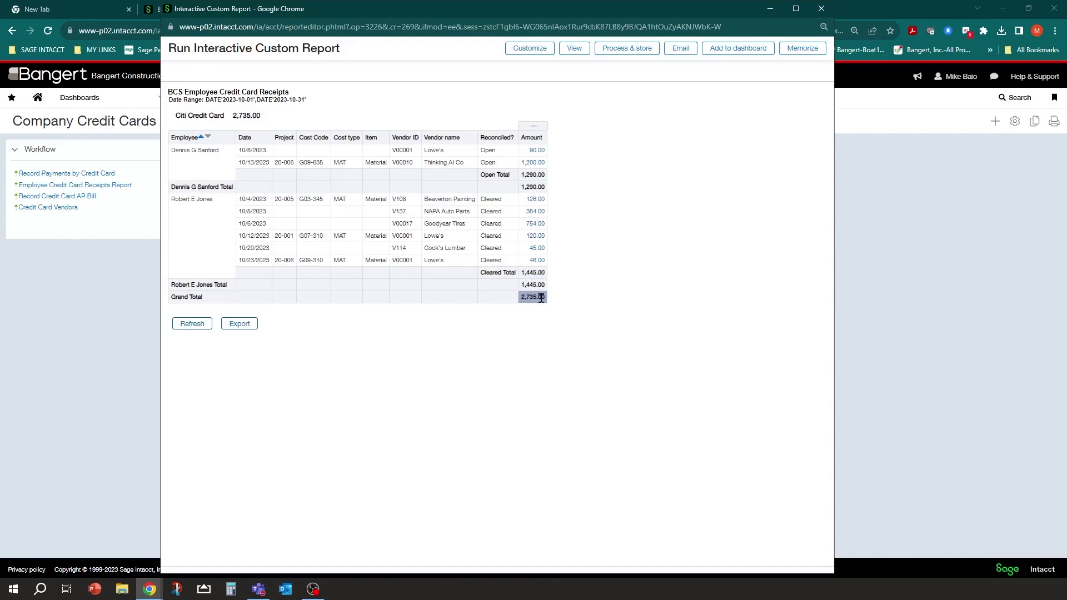
{"action": "left_click", "coordinate": [820, 9]}
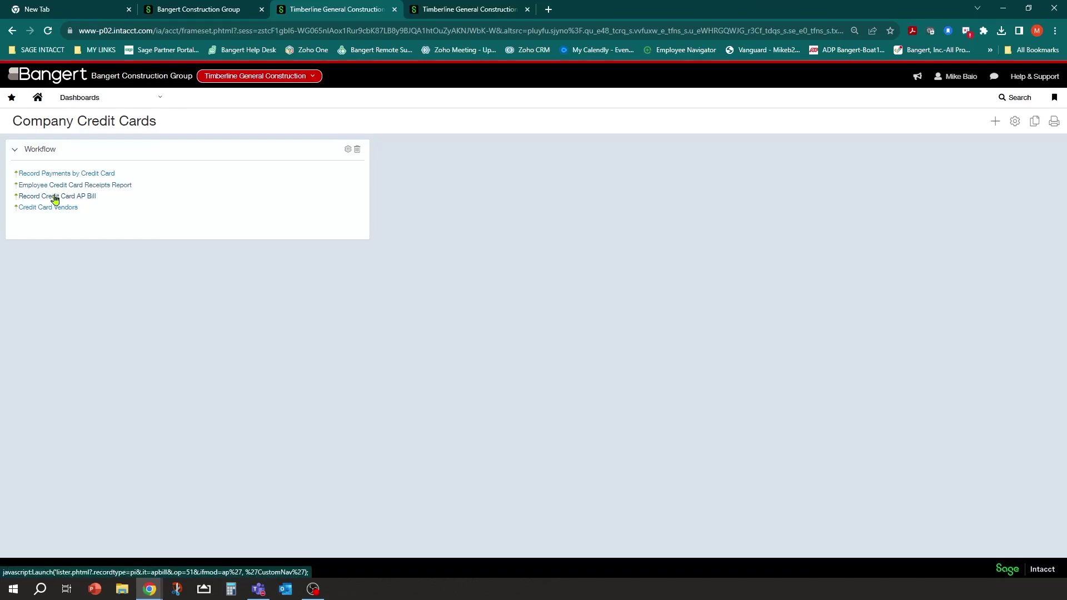
Add a credit card AP bill from the dashboard workflow in a maximized window, with Citi Card as the vendor.
{"action": "left_click", "coordinate": [55, 197]}
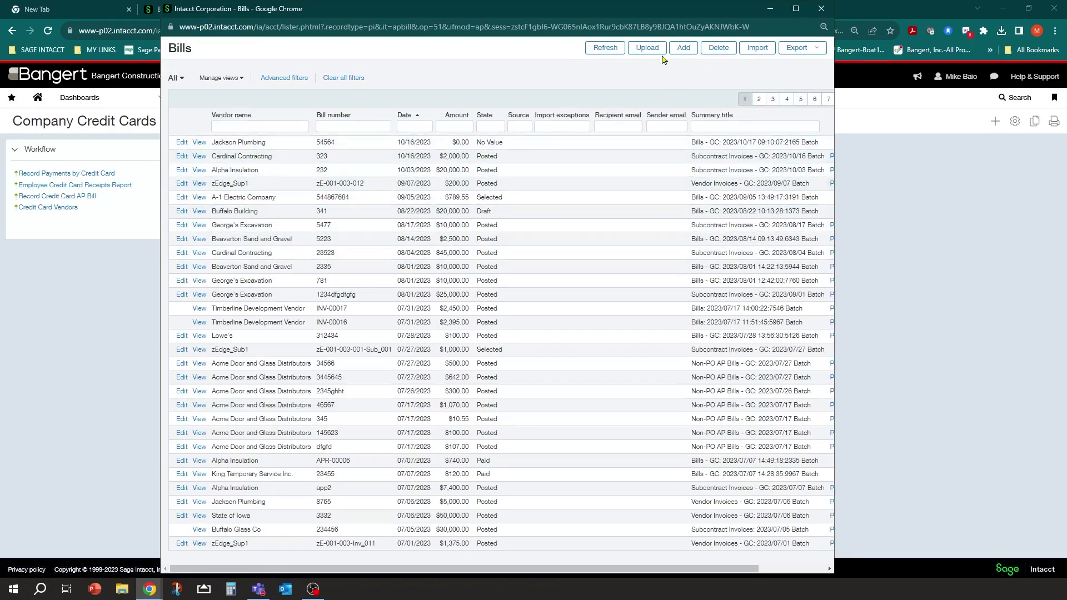
{"action": "left_click", "coordinate": [685, 49]}
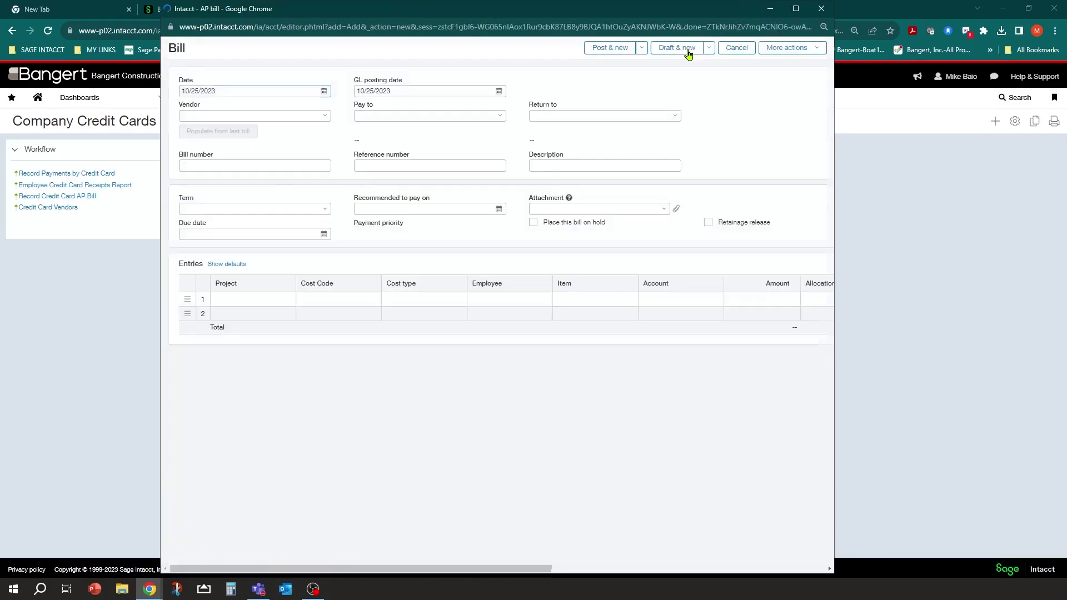
{"action": "left_click", "coordinate": [795, 8]}
{"action": "left_click", "coordinate": [165, 113]}
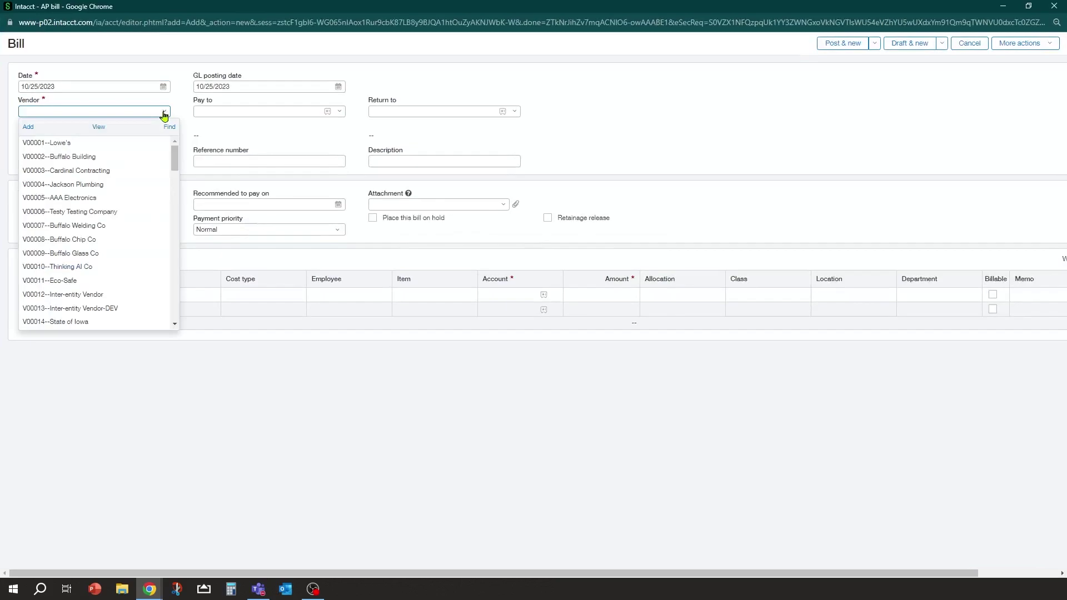
{"action": "type", "text": "citi"}
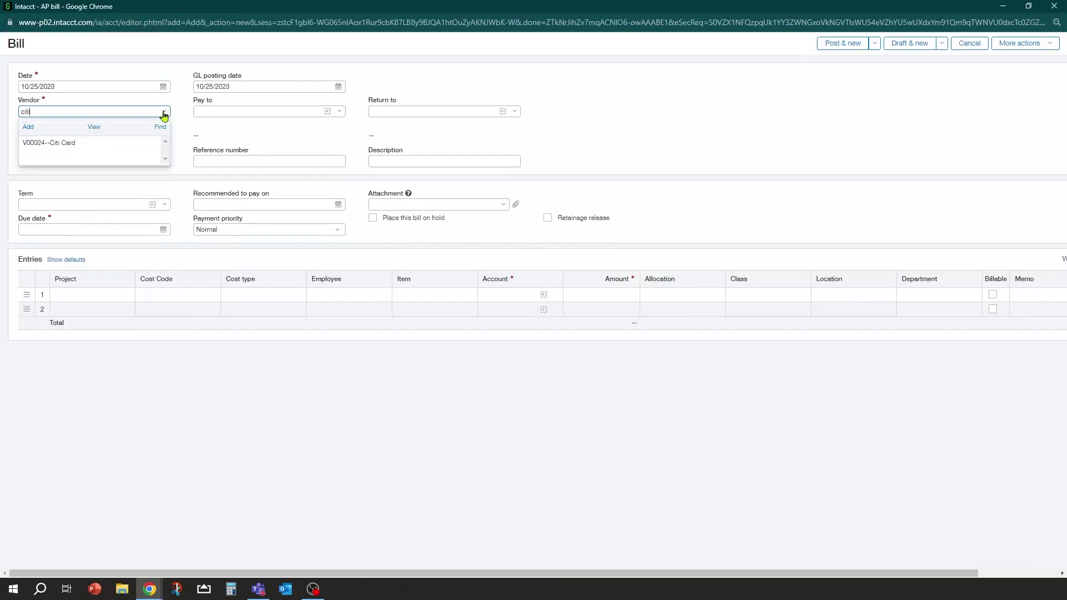
{"action": "left_click", "coordinate": [85, 147]}
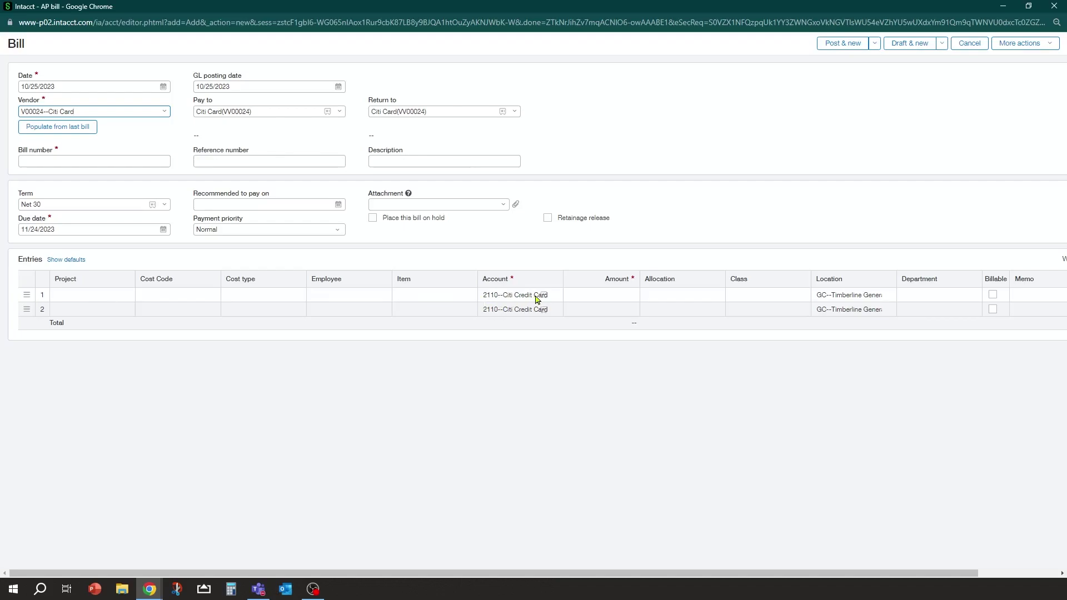
Enter bill number 12345 and an amount of 2,750.00 on the bill's first entry line.
{"action": "left_click", "coordinate": [117, 159]}
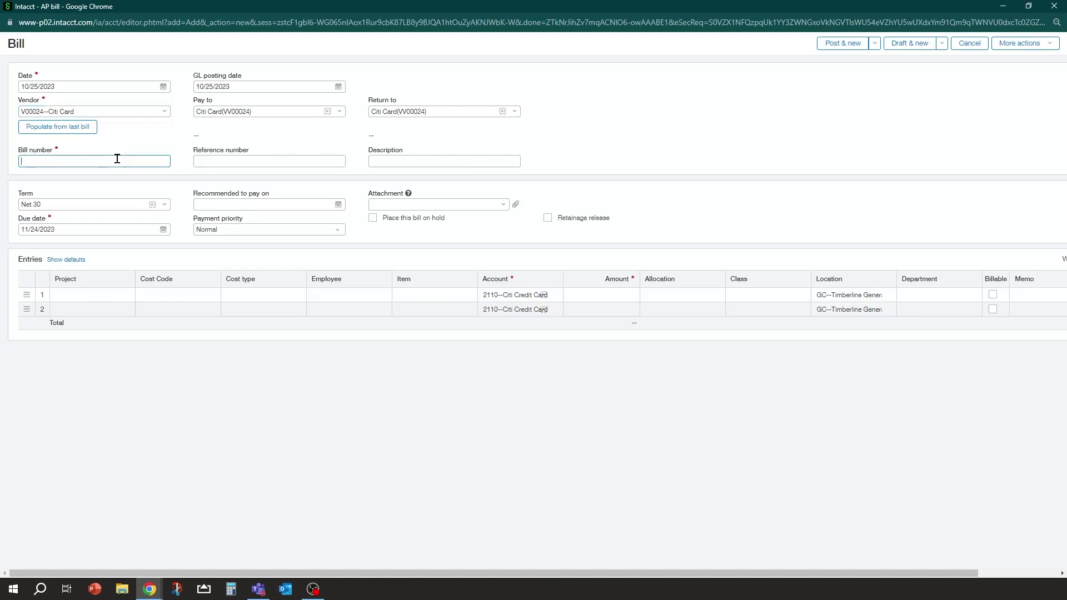
{"action": "type", "text": "12345"}
{"action": "key", "text": "Tab"}
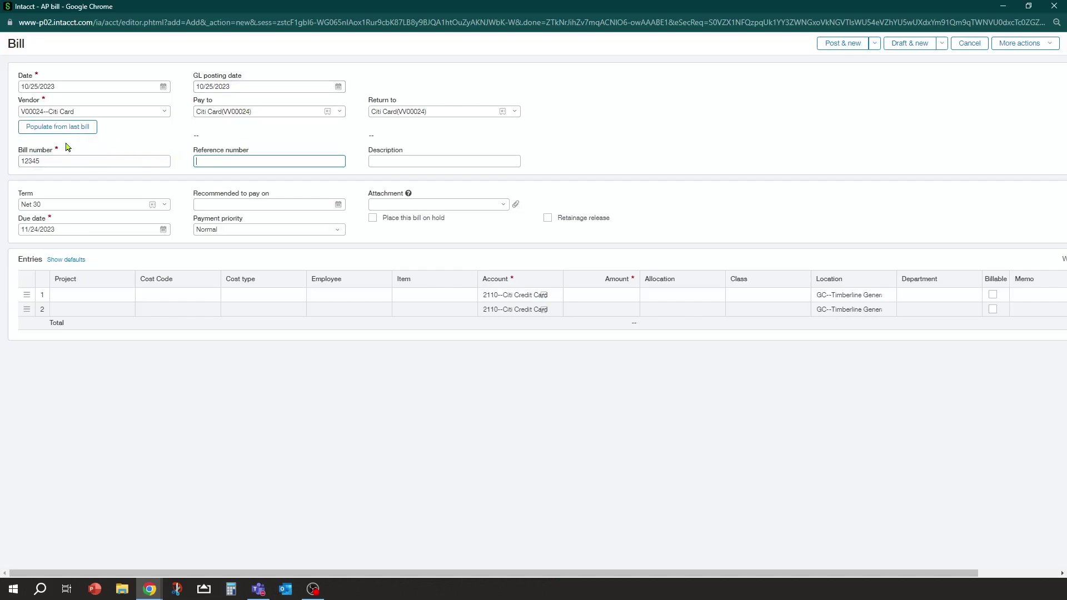
{"action": "left_click", "coordinate": [45, 161]}
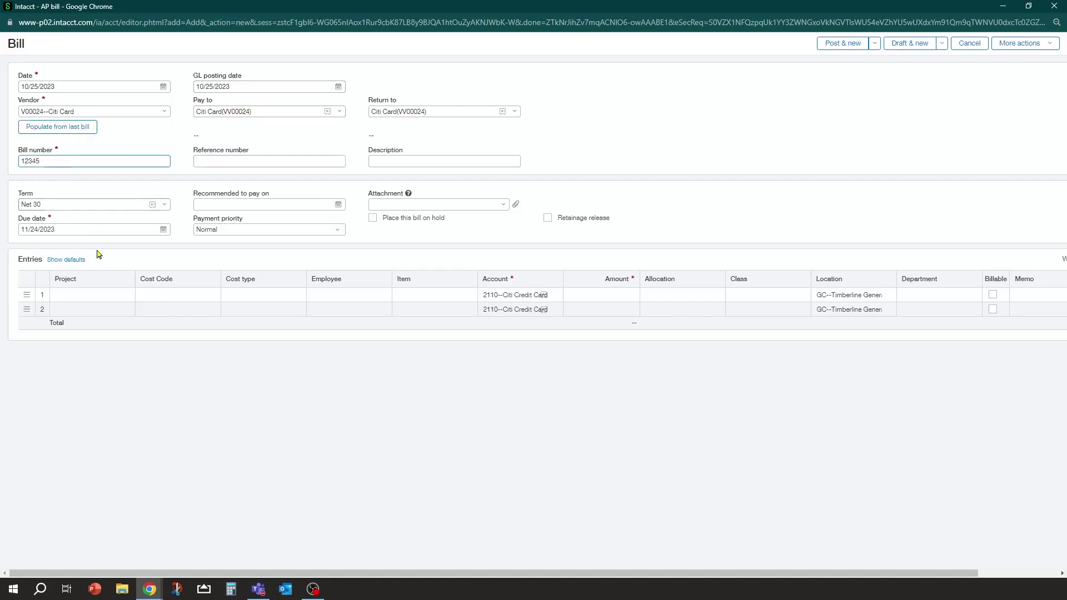
{"action": "left_click", "coordinate": [586, 294]}
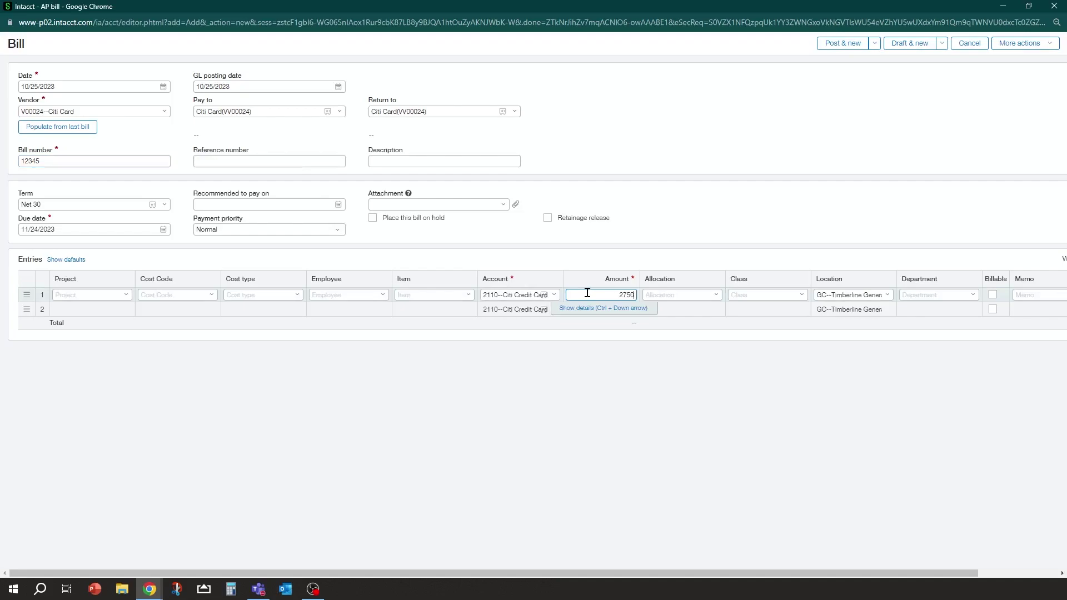
{"action": "type", "text": "2750"}
{"action": "key", "text": "Tab"}
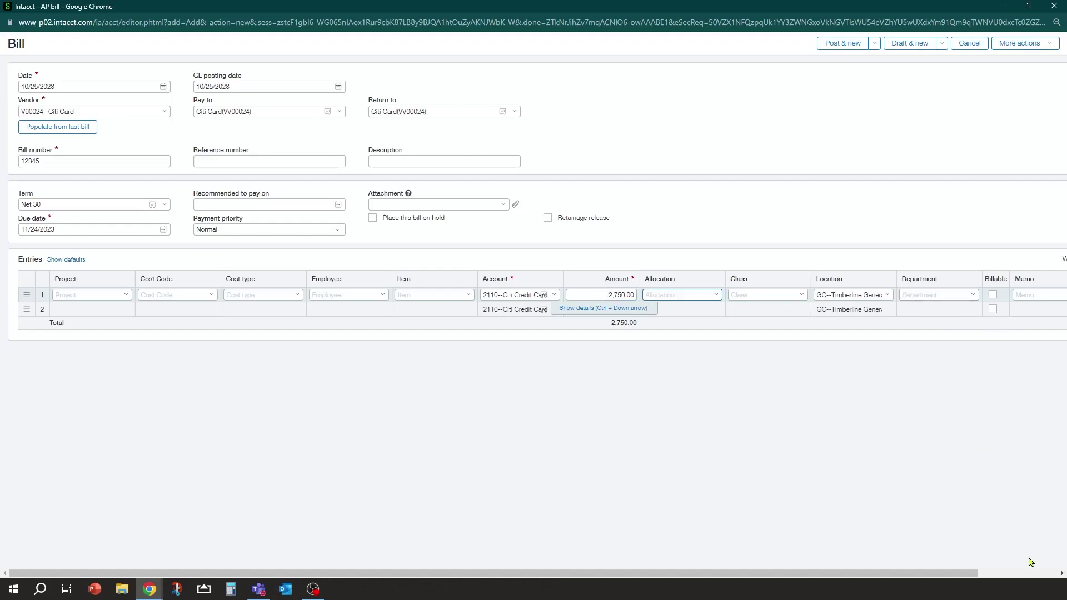
Post the Citi Card bill and close the bills list to return to the Company Credit Cards dashboard.
{"action": "left_click", "coordinate": [1022, 573]}
{"action": "left_click_drag", "start_coordinate": [963, 574], "coordinate": [883, 574]}
{"action": "left_click", "coordinate": [876, 44]}
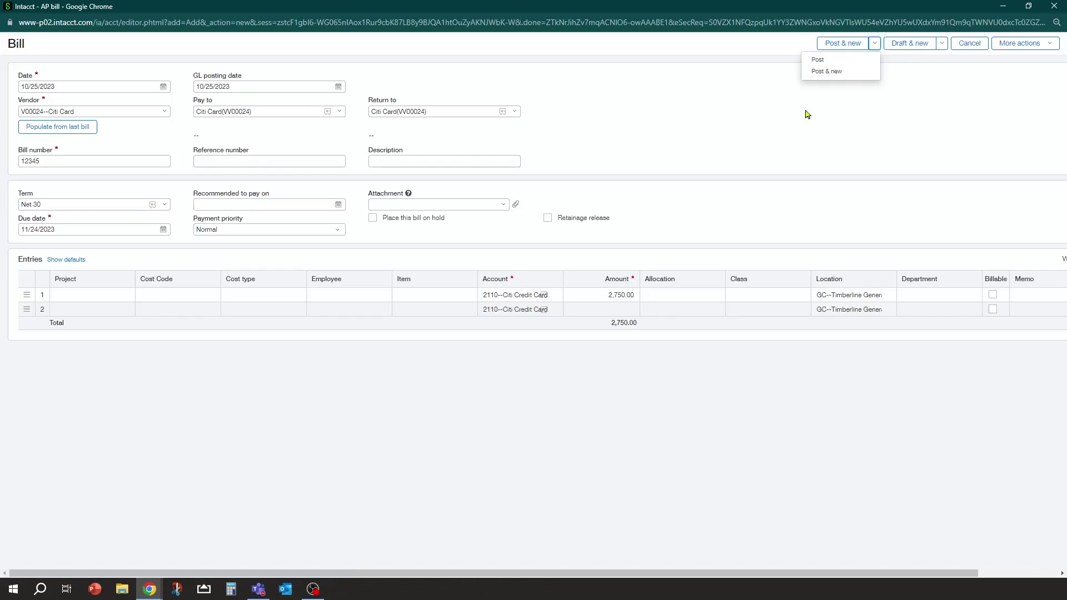
{"action": "left_click", "coordinate": [815, 70]}
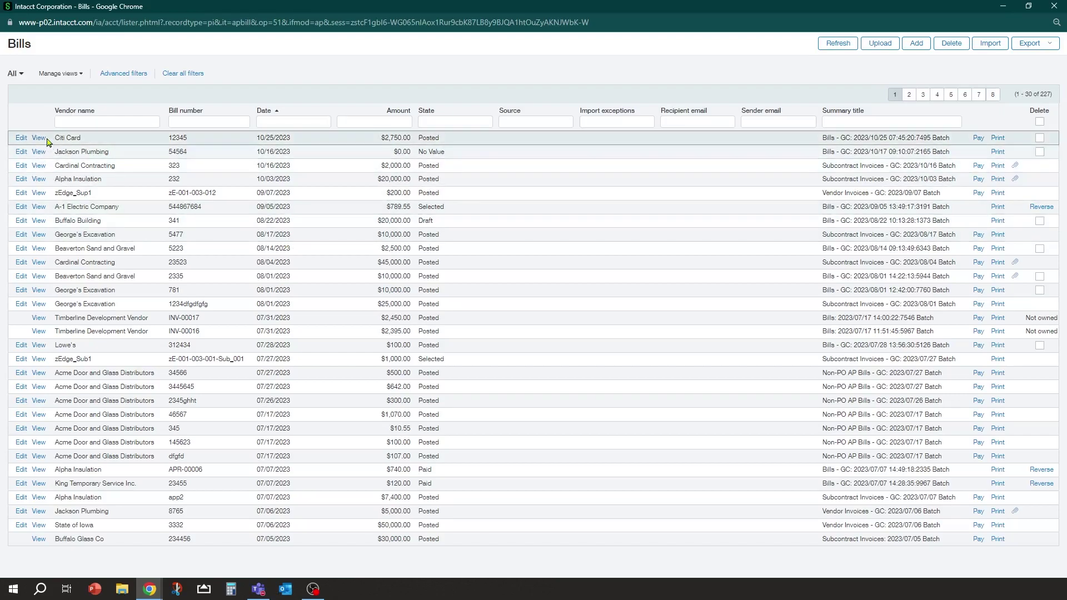
{"action": "left_click", "coordinate": [1054, 6]}
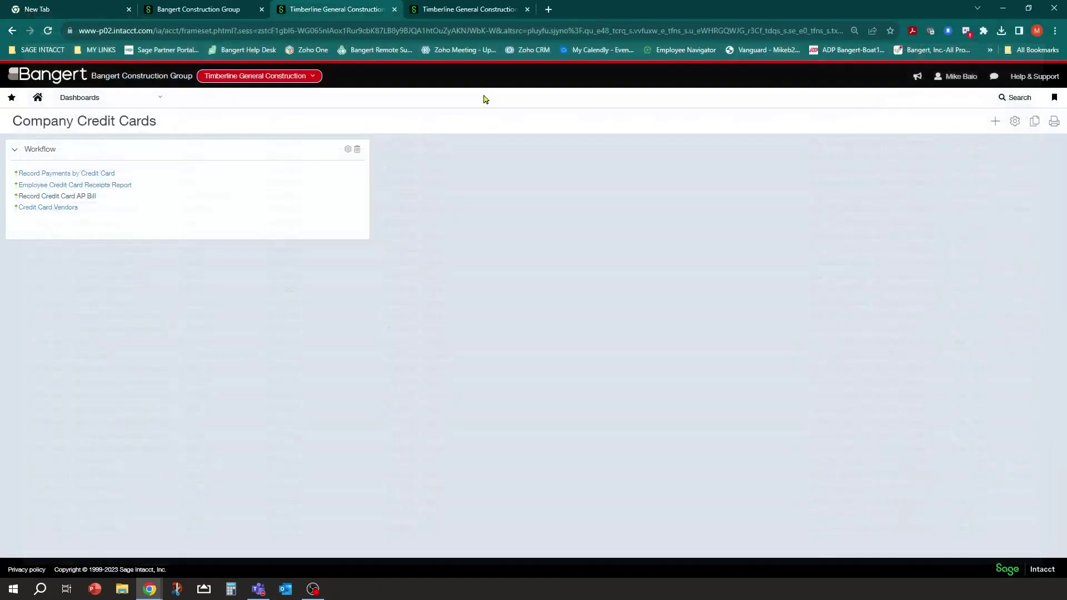
Open the General Ledger report and set its date range to 10/01/2023 through 10/31/2023.
{"action": "left_click", "coordinate": [152, 101]}
{"action": "left_click", "coordinate": [110, 230]}
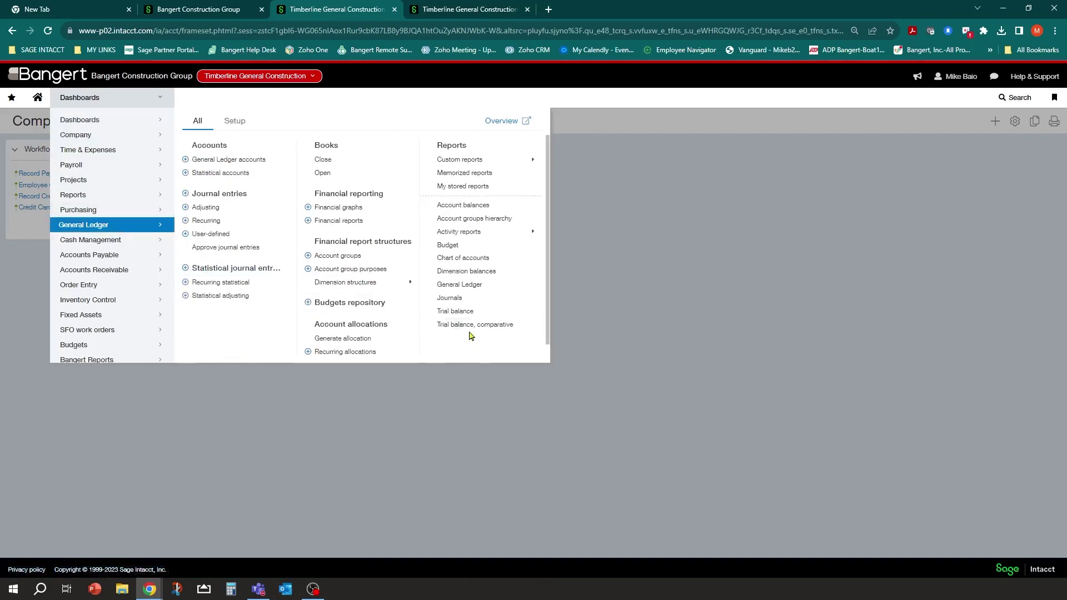
{"action": "left_click", "coordinate": [454, 285]}
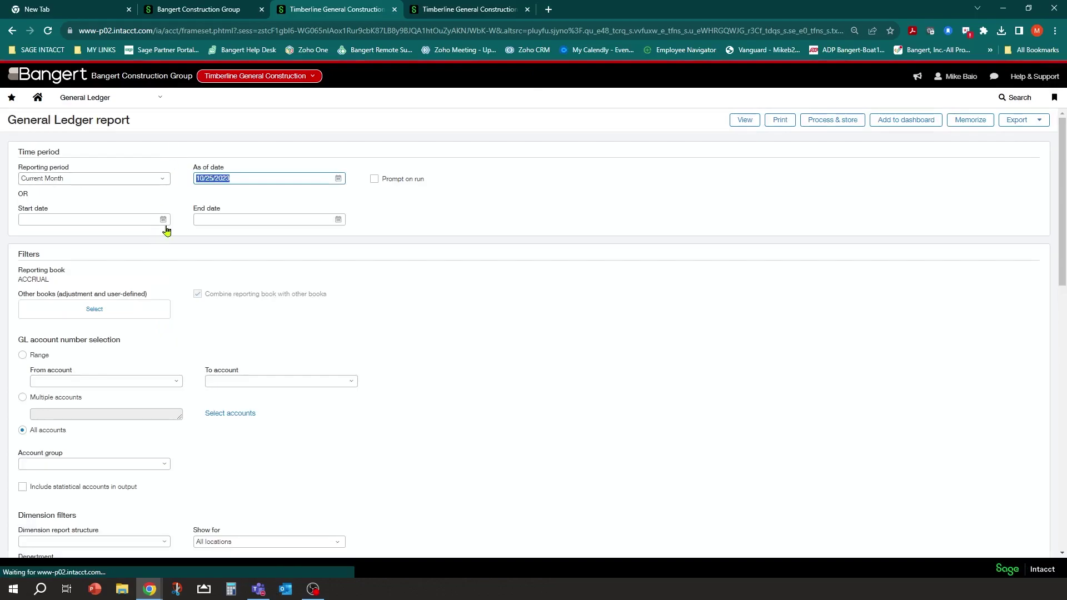
{"action": "left_click", "coordinate": [163, 220]}
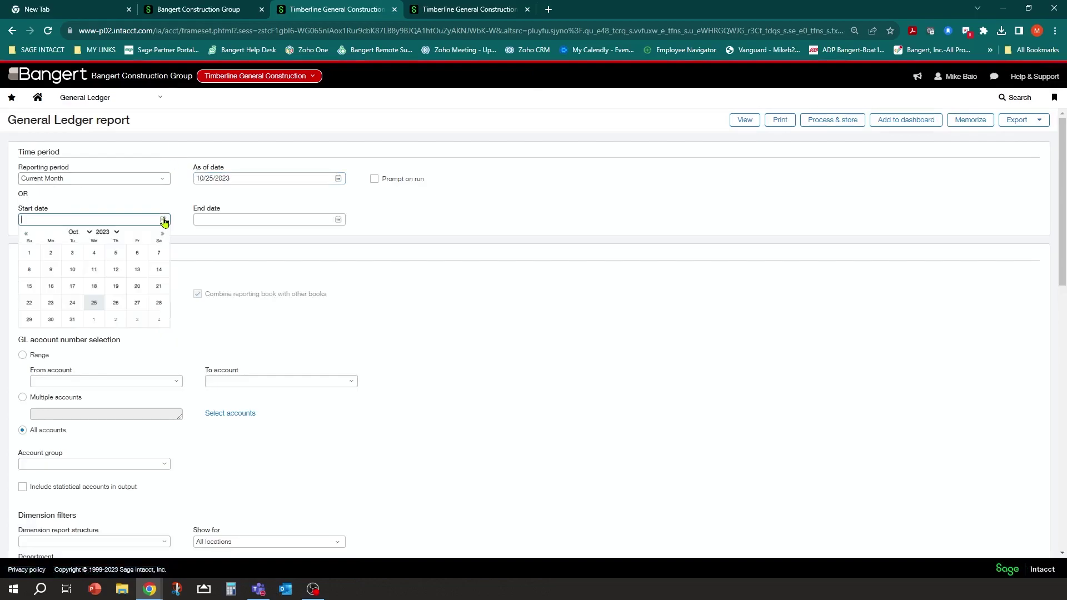
{"action": "left_click", "coordinate": [29, 254]}
{"action": "left_click", "coordinate": [338, 220]}
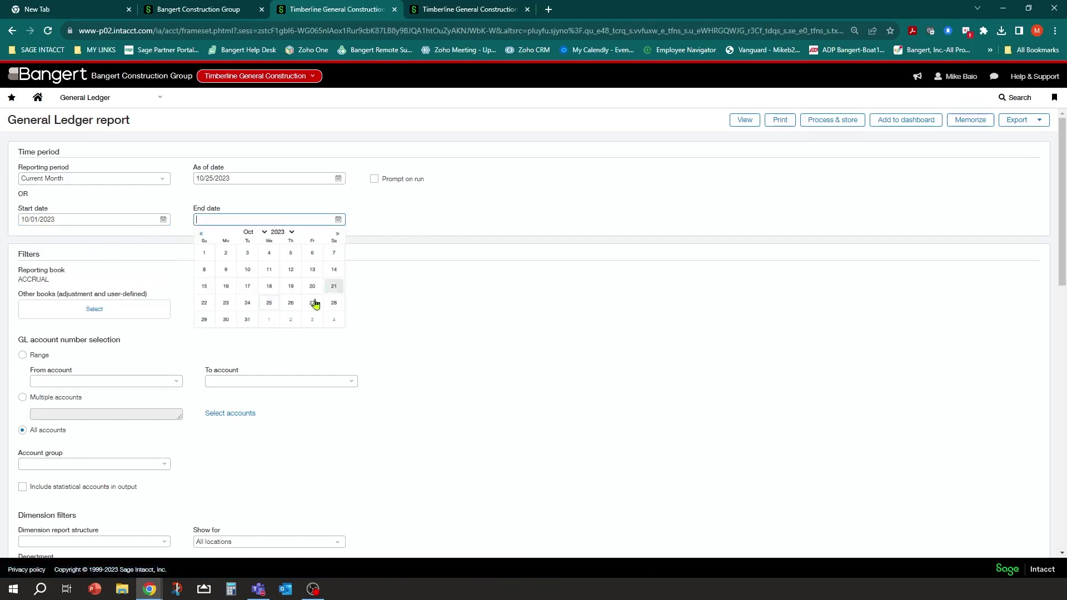
{"action": "left_click", "coordinate": [247, 320]}
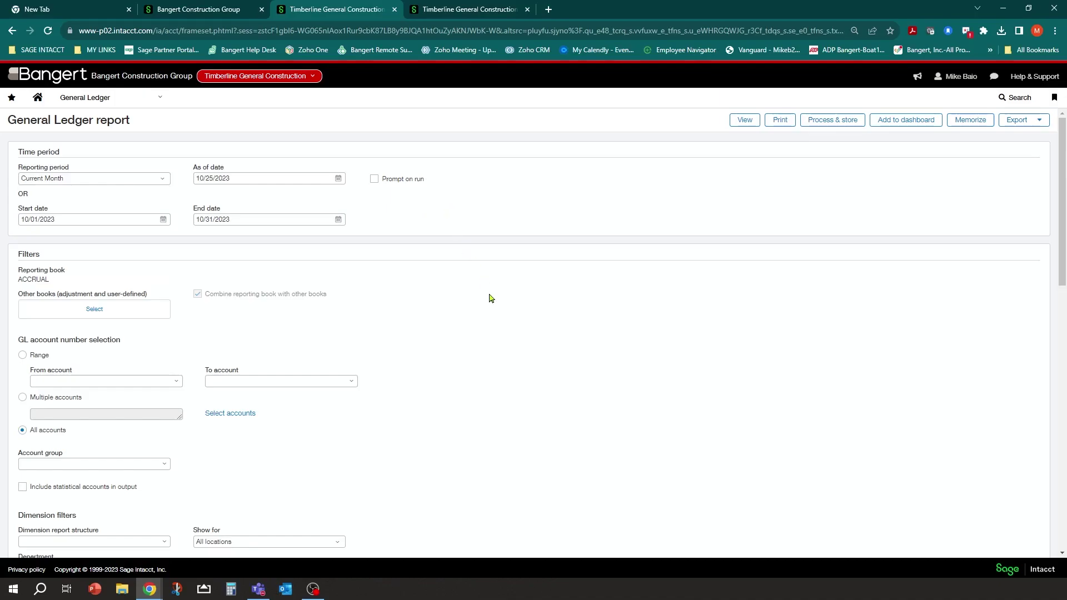
Limit the General Ledger report to account 2110--Citi Credit Card Payable.
{"action": "left_click", "coordinate": [176, 381]}
{"action": "type", "text": "211"}
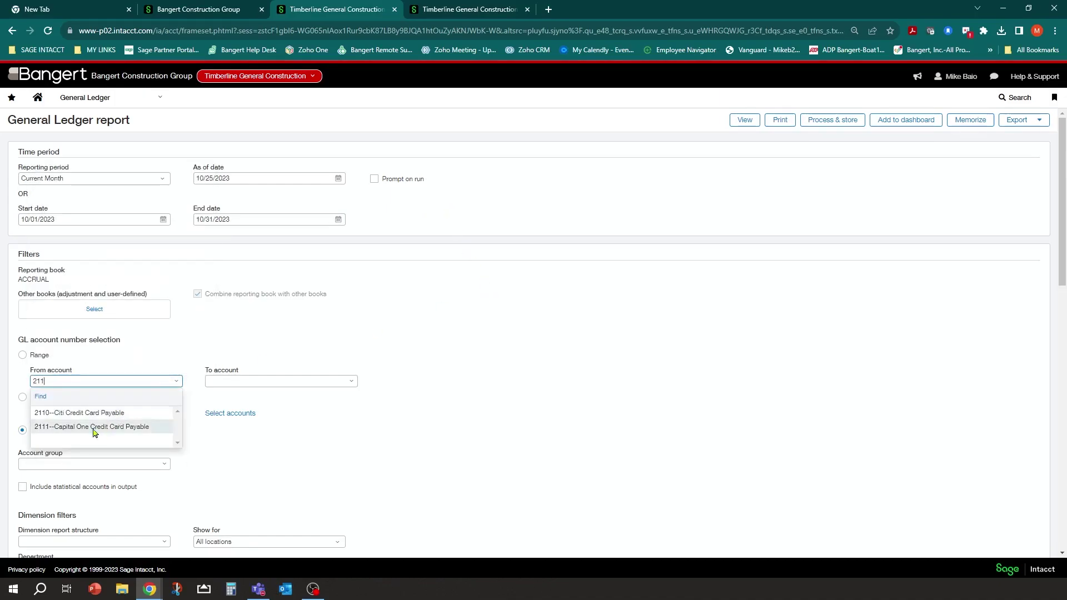
{"action": "left_click", "coordinate": [61, 414]}
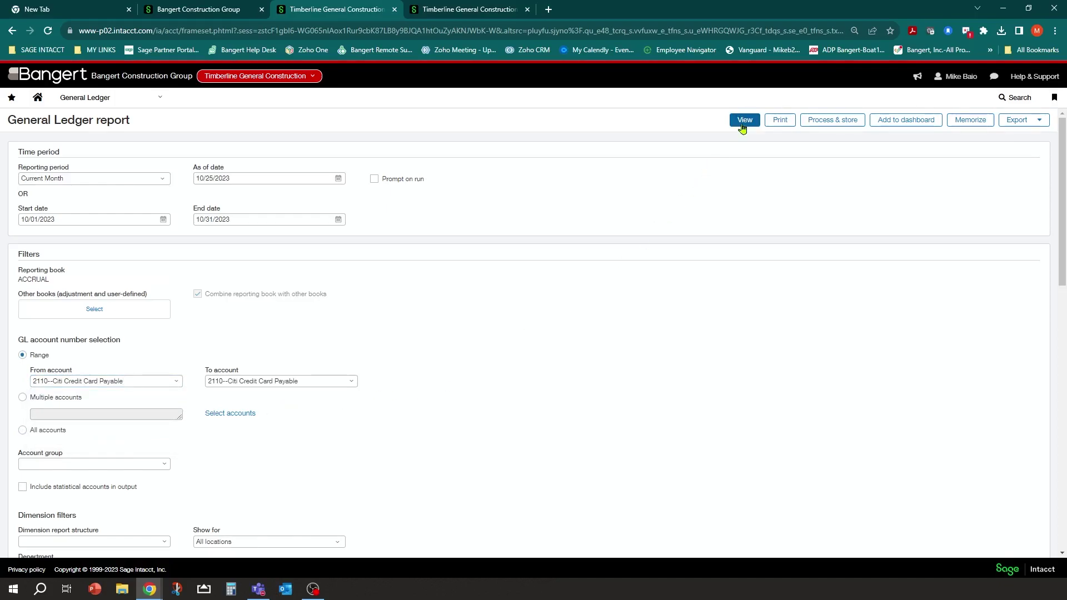
{"action": "scroll", "coordinate": [512, 362], "scroll_direction": "down", "scroll_amount": 7}
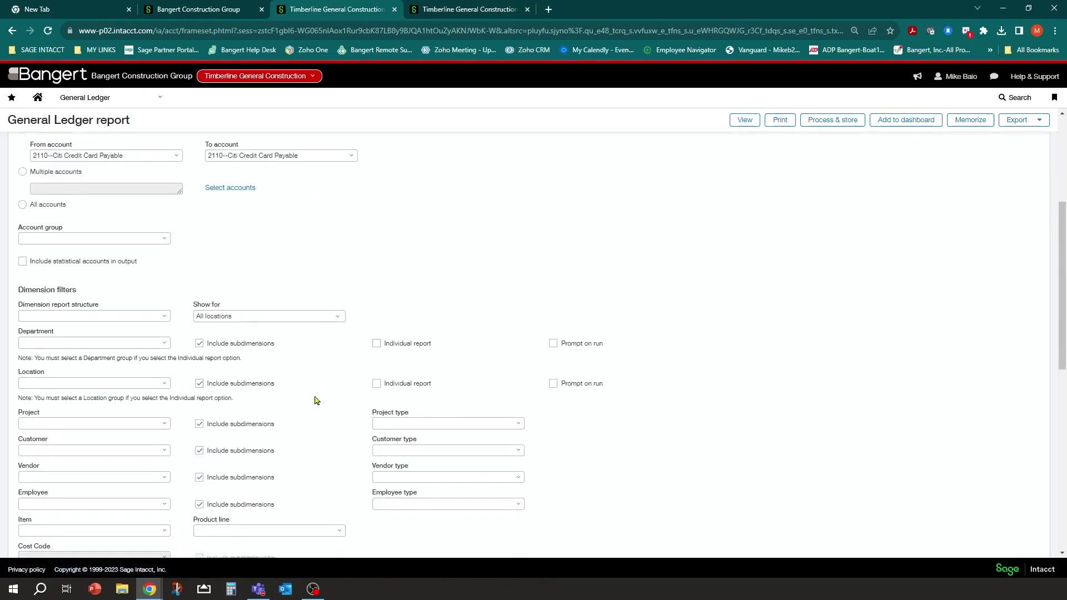
Run the General Ledger report for the Citi credit card account and drill into the 1,200.00 credit posted 10/13/2023.
{"action": "scroll", "coordinate": [239, 349], "scroll_direction": "down", "scroll_amount": 2}
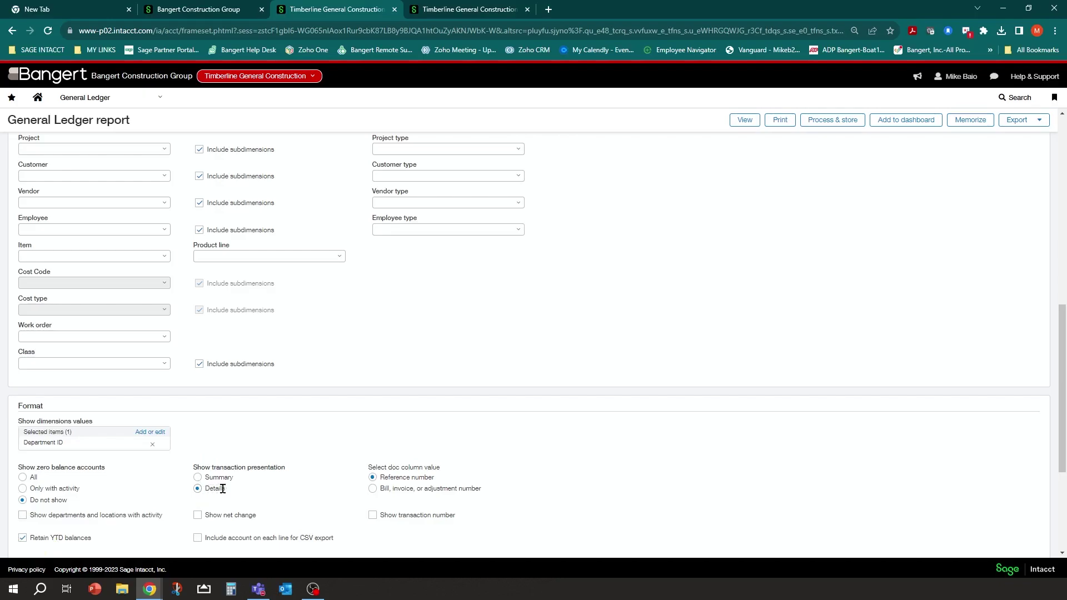
{"action": "scroll", "coordinate": [566, 312], "scroll_direction": "up", "scroll_amount": 15}
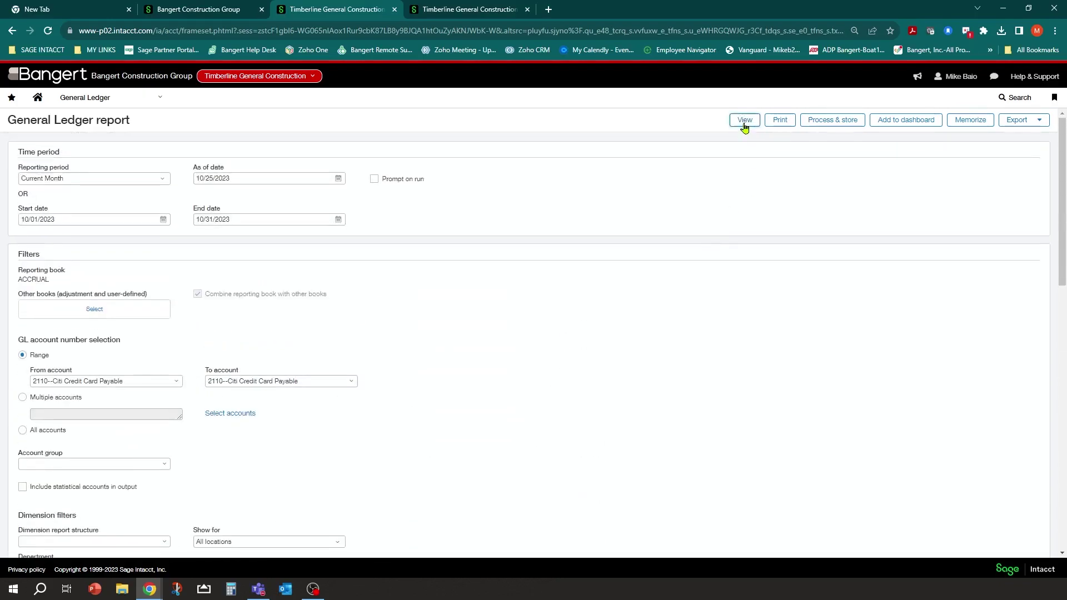
{"action": "left_click", "coordinate": [745, 119]}
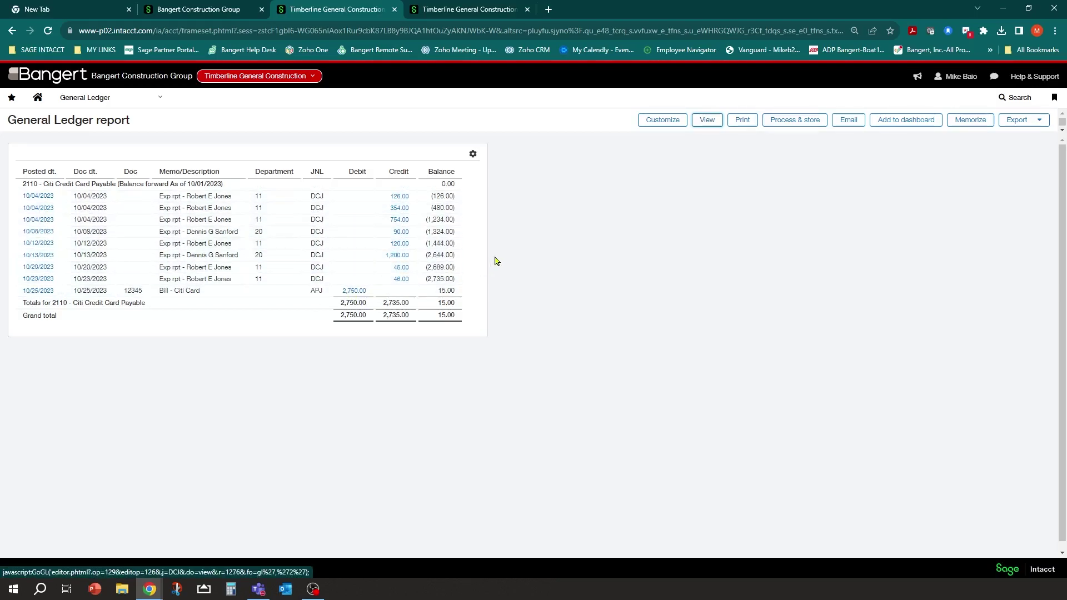
{"action": "left_click", "coordinate": [401, 257]}
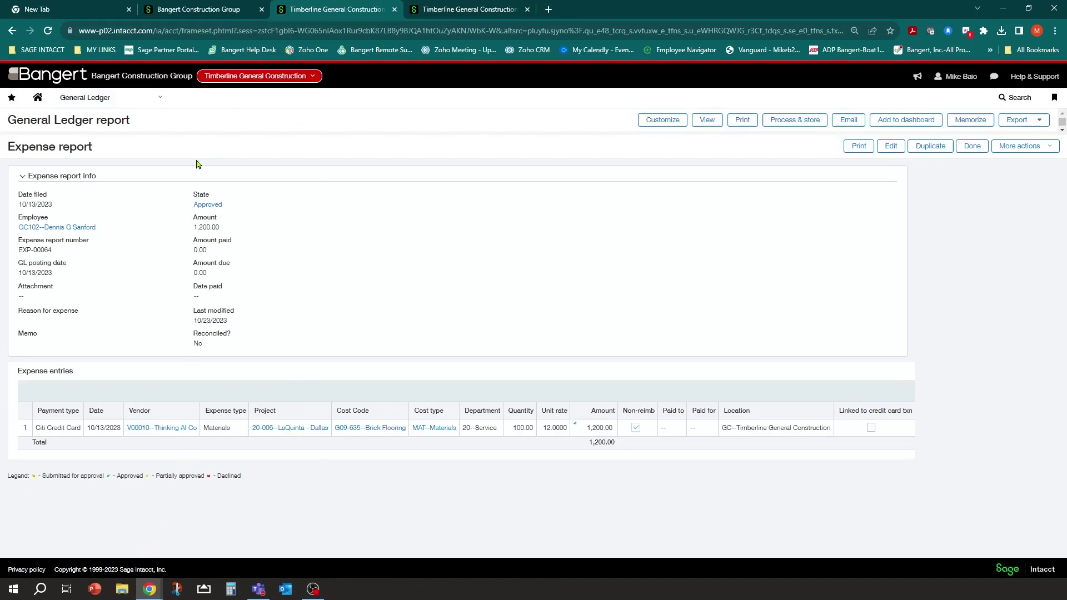
{"action": "left_click", "coordinate": [148, 92]}
{"action": "left_click", "coordinate": [441, 8]}
{"action": "left_click", "coordinate": [358, 6]}
{"action": "left_click", "coordinate": [247, 6]}
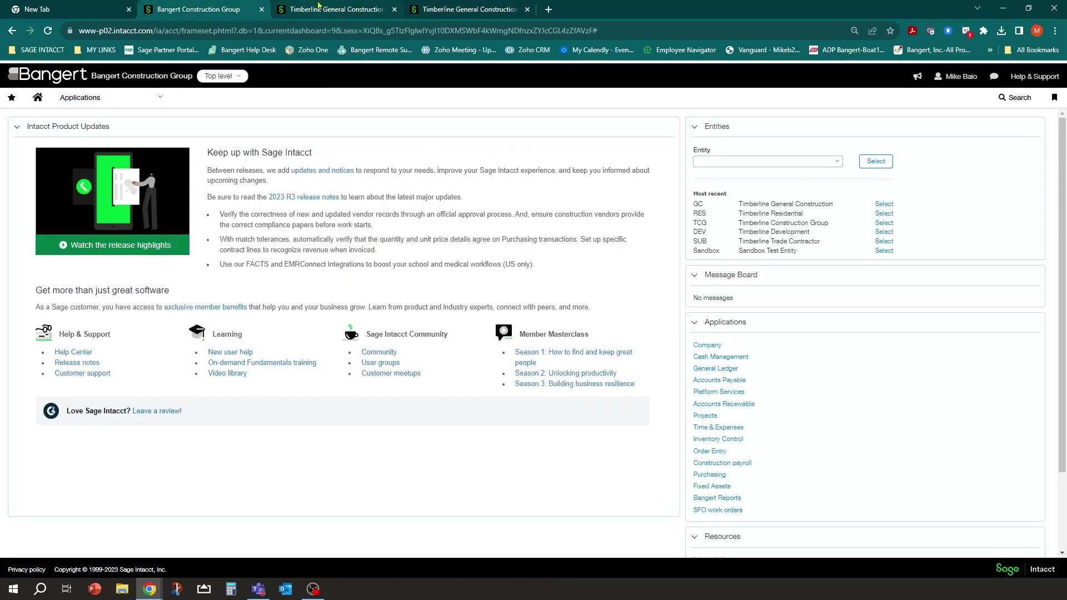
Return to the Timberline General Construction browser tab showing the expense report and open the Company Credit Cards dashboard.
{"action": "left_click", "coordinate": [323, 8]}
{"action": "mouse_move", "coordinate": [140, 125]}
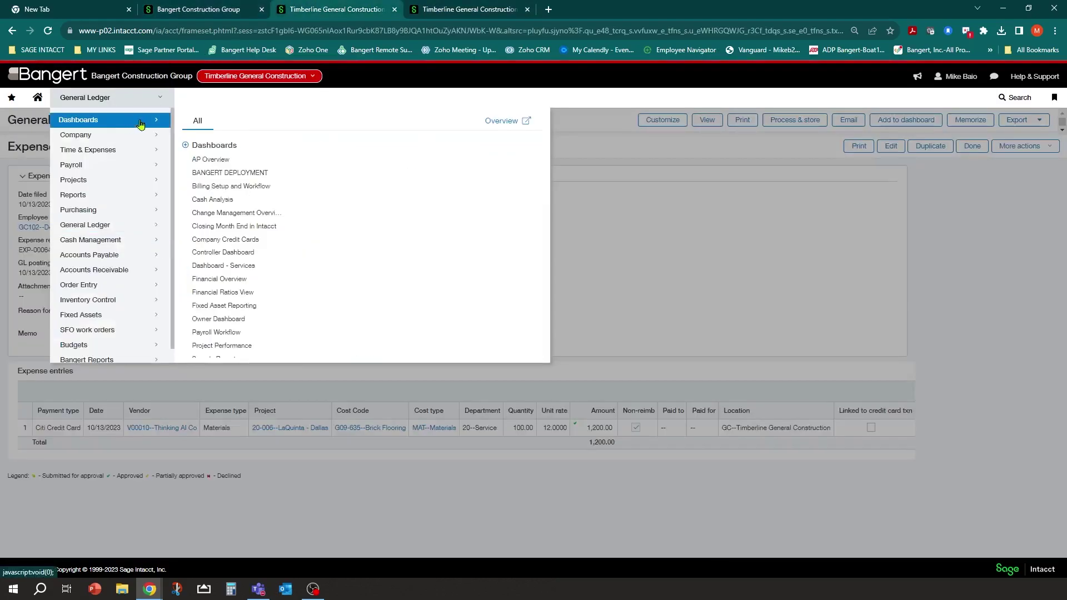
{"action": "left_click", "coordinate": [227, 239]}
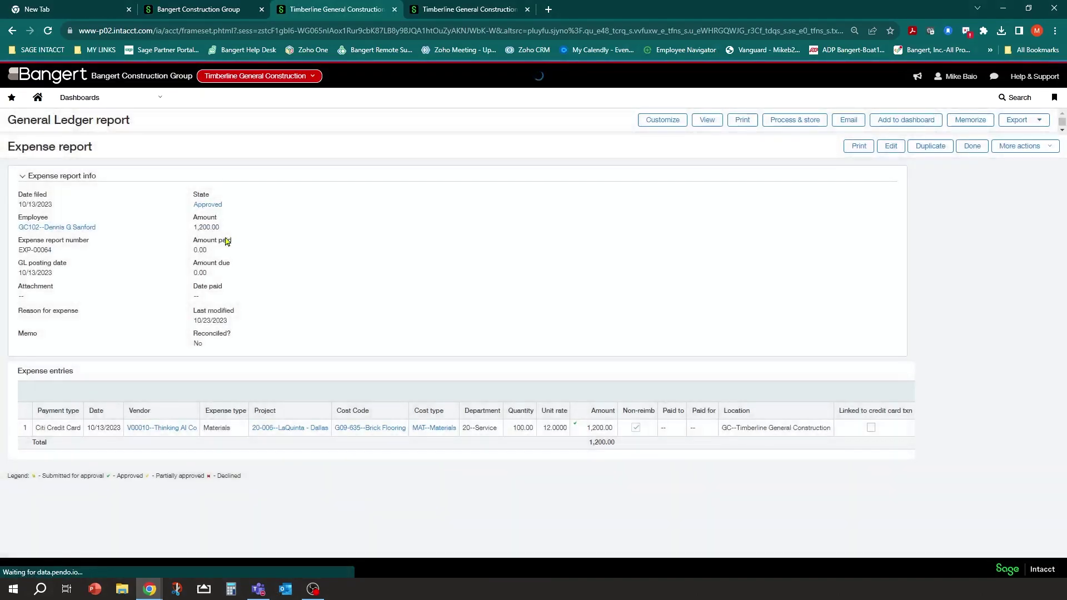